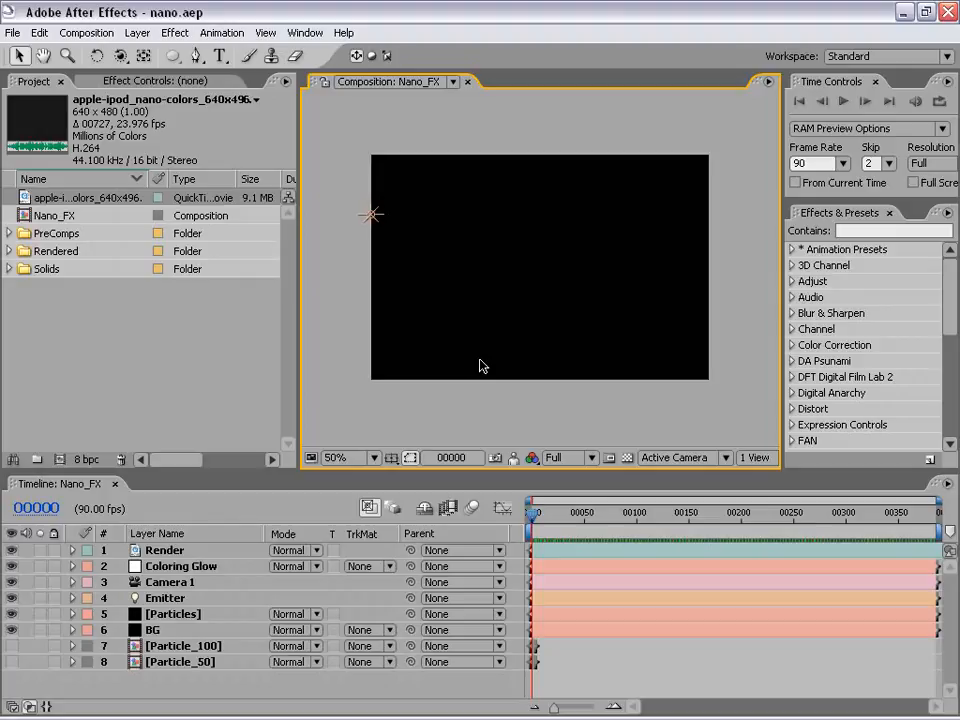
- Play and scrub through the apple-ipod_nano-colors reference footage to examine its light streaks, closing the viewer when done
{"action": "left_click", "coordinate": [154, 414]}
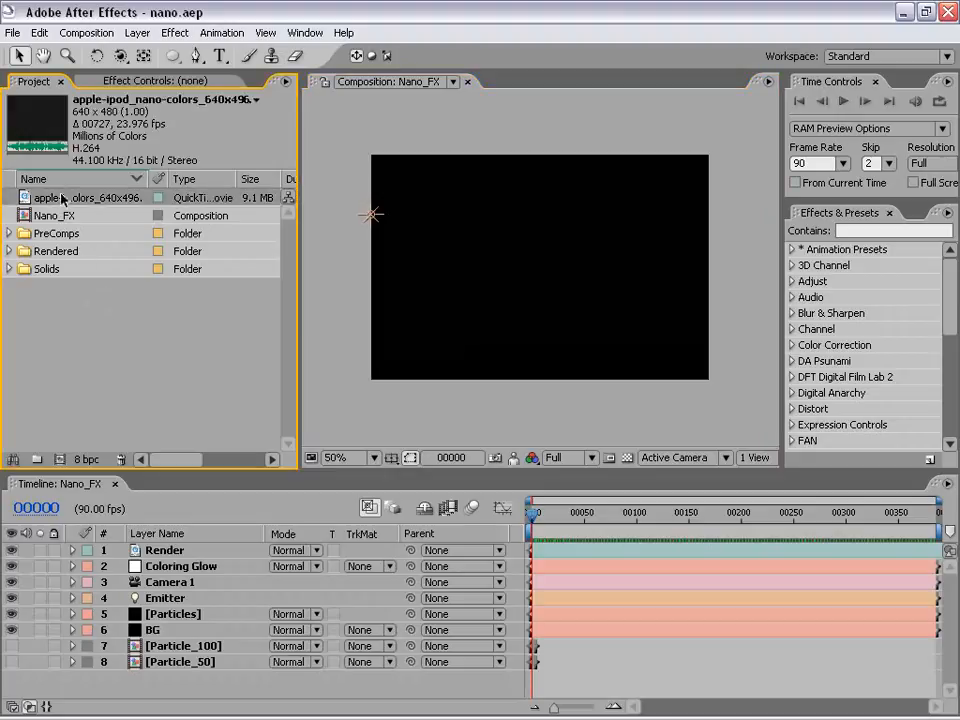
{"action": "double_click", "coordinate": [62, 199]}
{"action": "left_click_drag", "start_coordinate": [291, 33], "coordinate": [404, 94]}
{"action": "left_click", "coordinate": [182, 564]}
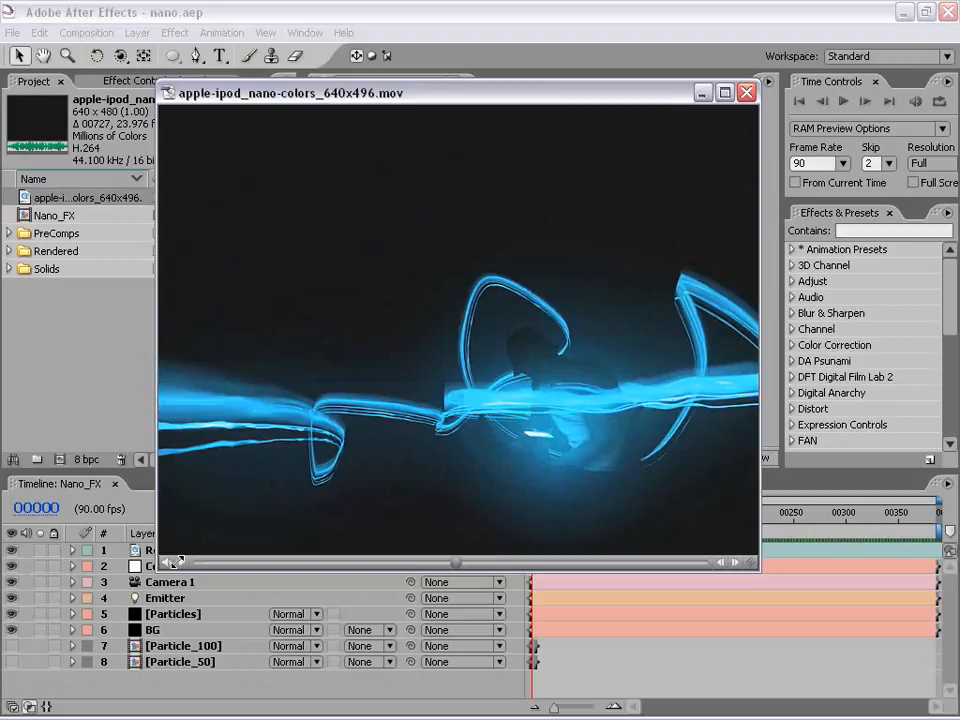
{"action": "left_click_drag", "start_coordinate": [455, 562], "coordinate": [571, 565]}
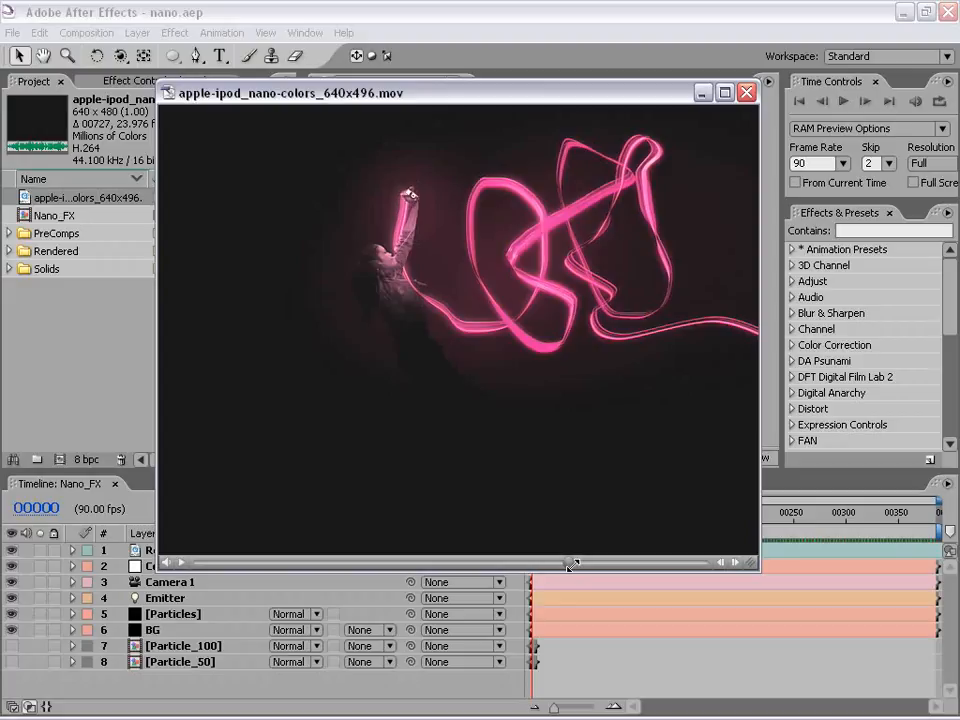
{"action": "left_click_drag", "start_coordinate": [573, 565], "coordinate": [568, 565]}
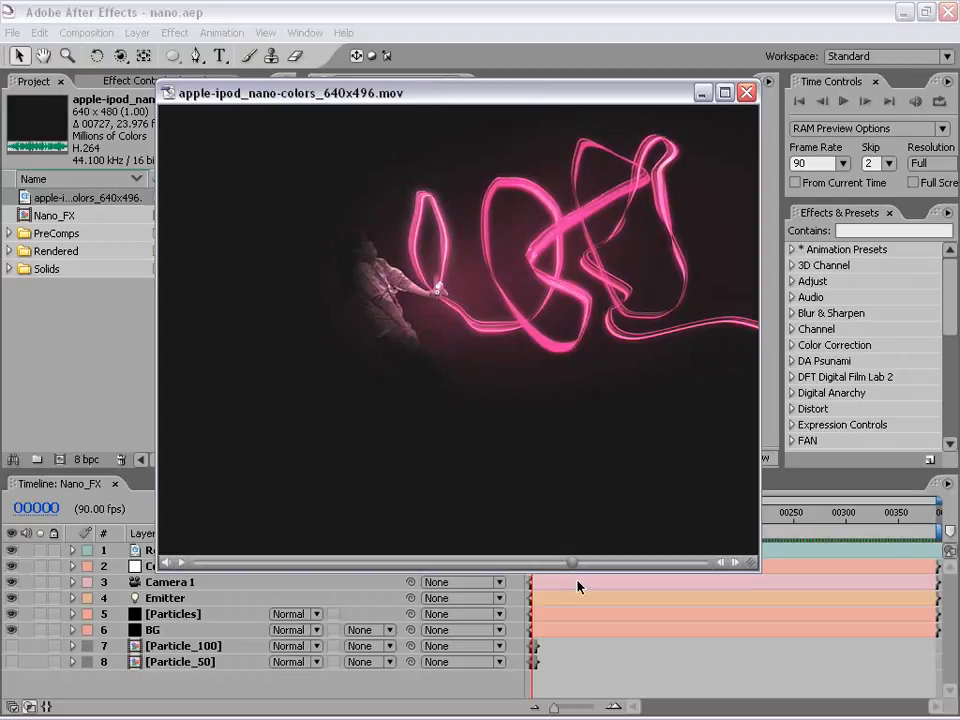
{"action": "left_click_drag", "start_coordinate": [572, 565], "coordinate": [591, 565]}
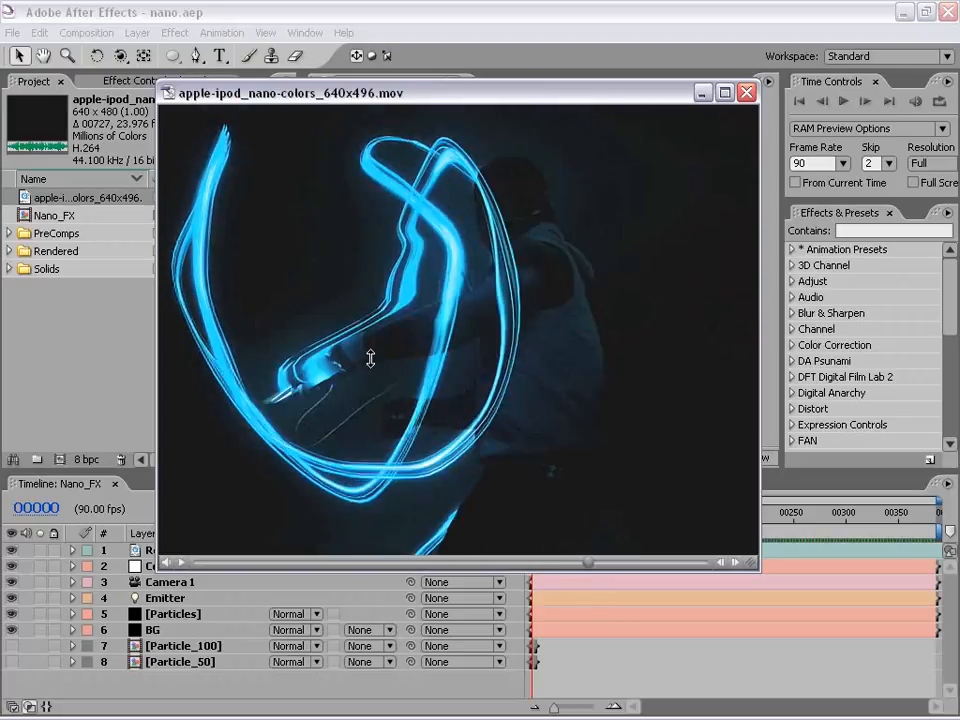
{"action": "left_click", "coordinate": [746, 93]}
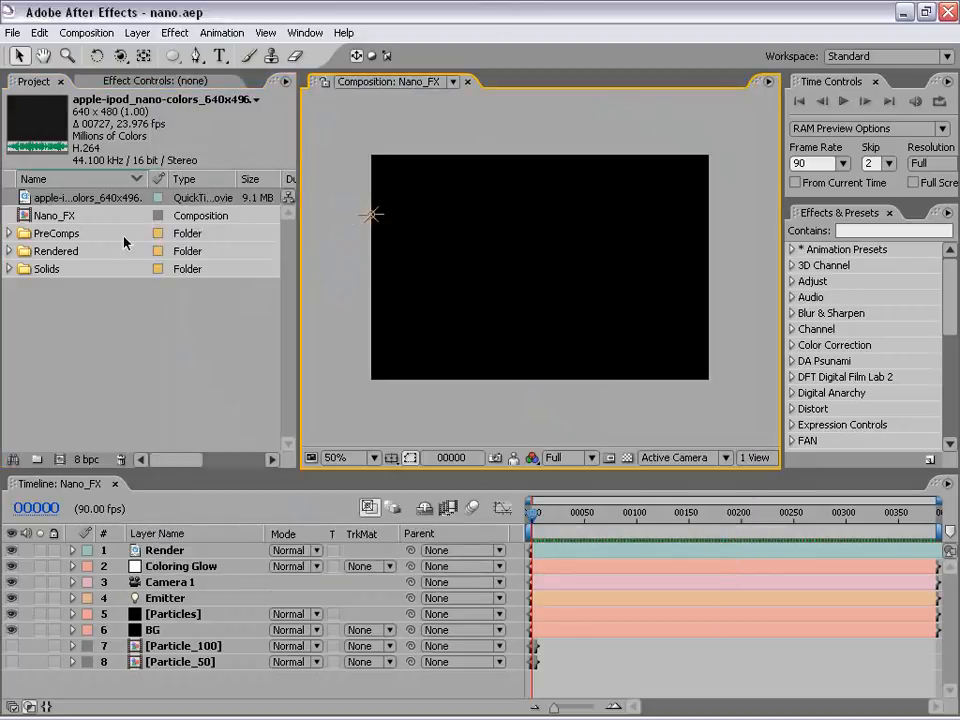
- RAM preview the Nano_FX composition, including with its viewer maximized, to examine the finished light-streak effect
{"action": "left_click", "coordinate": [152, 338]}
{"action": "left_click", "coordinate": [489, 411]}
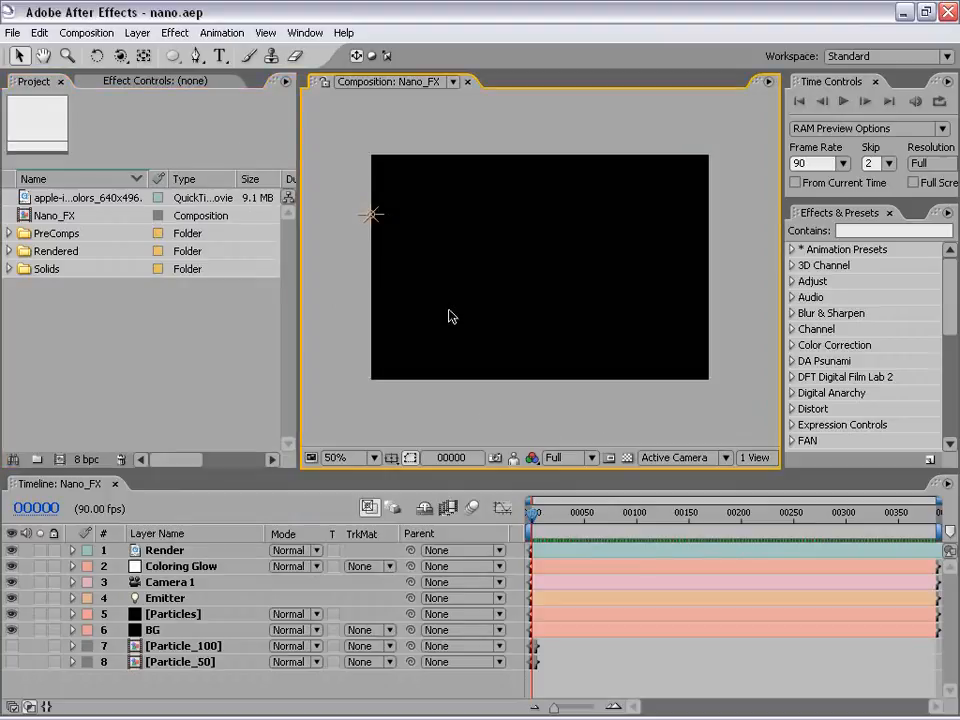
{"action": "key", "text": "KP_0"}
{"action": "key", "text": "space"}
{"action": "key", "text": "period"}
{"action": "key", "text": "grave"}
{"action": "key", "text": "KP_0"}
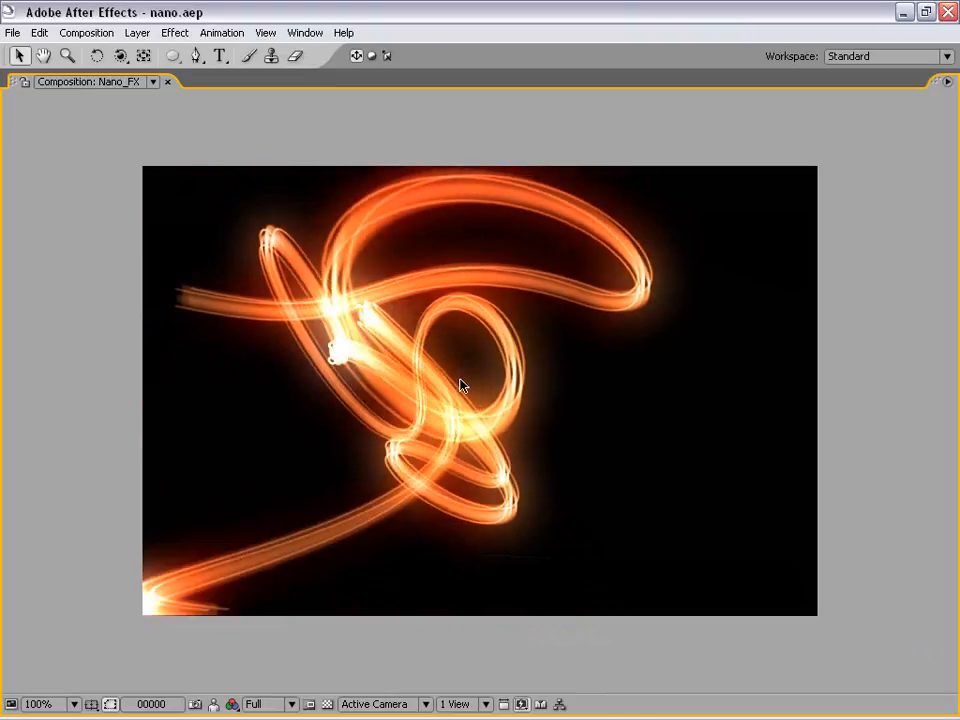
{"action": "key", "text": "space"}
{"action": "key", "text": "grave"}
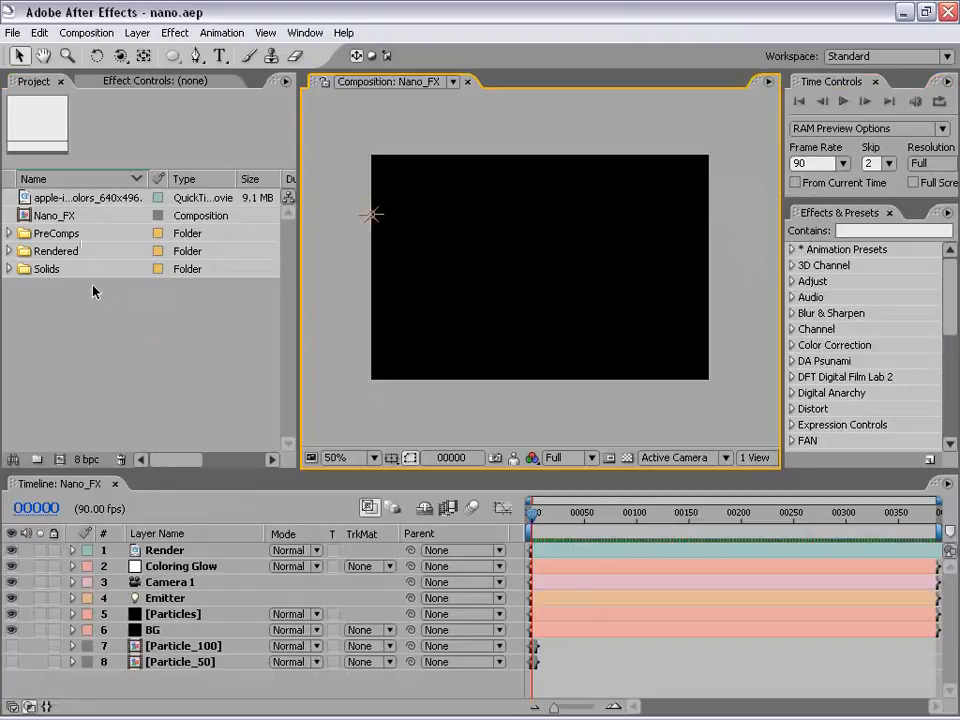
- Start a new composition with 720 × 480 size, square pixels, 30 fps and a 300-frame duration
{"action": "left_click", "coordinate": [38, 81]}
{"action": "left_click", "coordinate": [86, 32]}
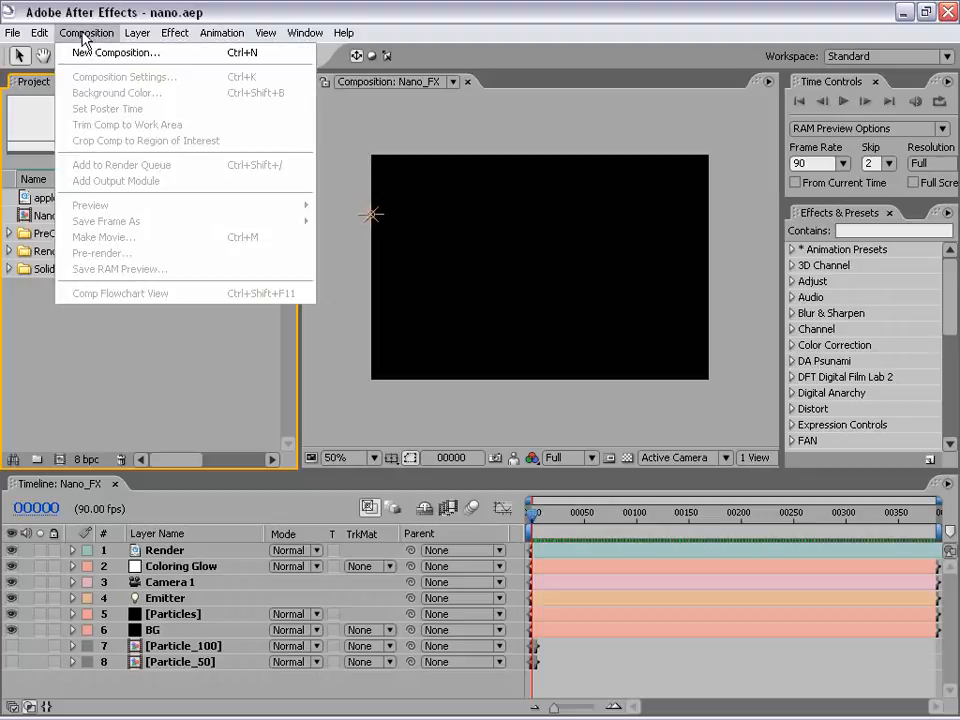
{"action": "left_click", "coordinate": [158, 55]}
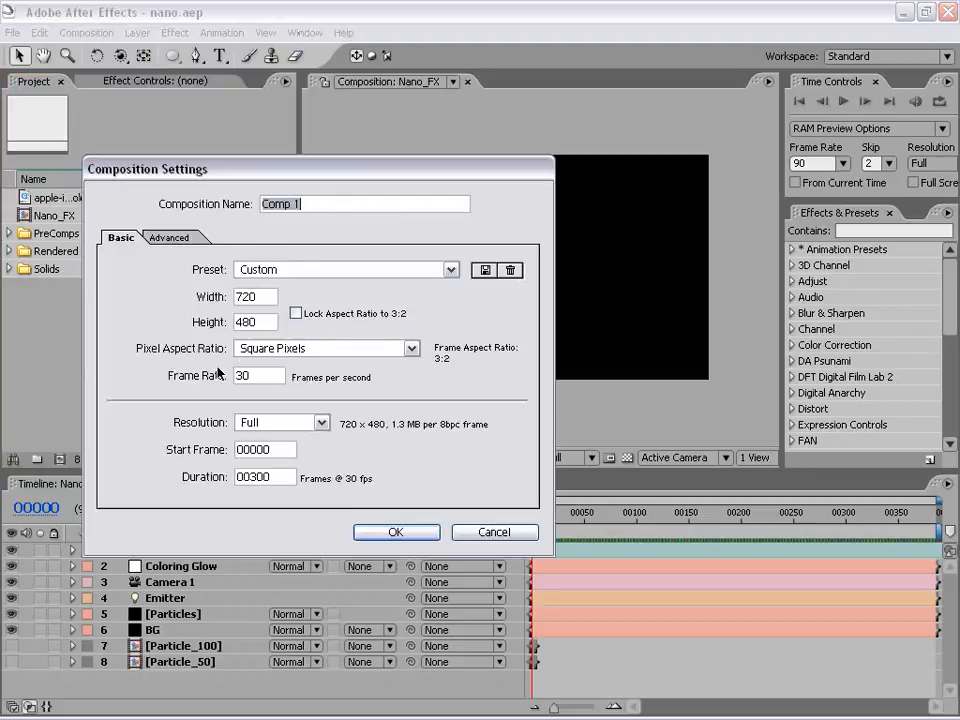
{"action": "double_click", "coordinate": [259, 297]}
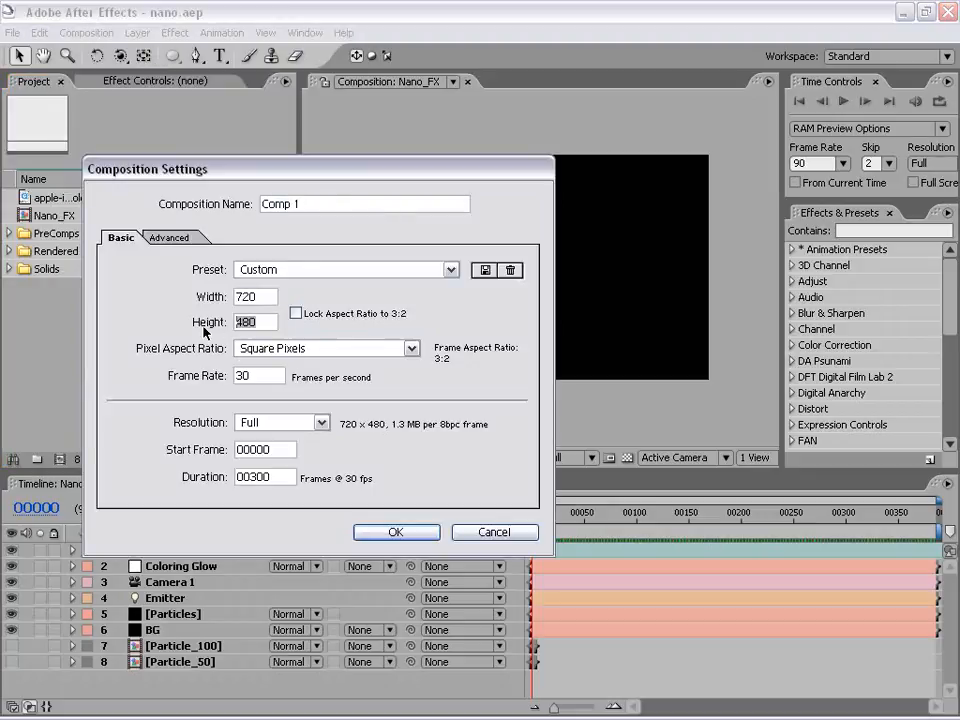
{"action": "left_click", "coordinate": [304, 347]}
{"action": "left_click", "coordinate": [302, 362]}
{"action": "left_click", "coordinate": [240, 378]}
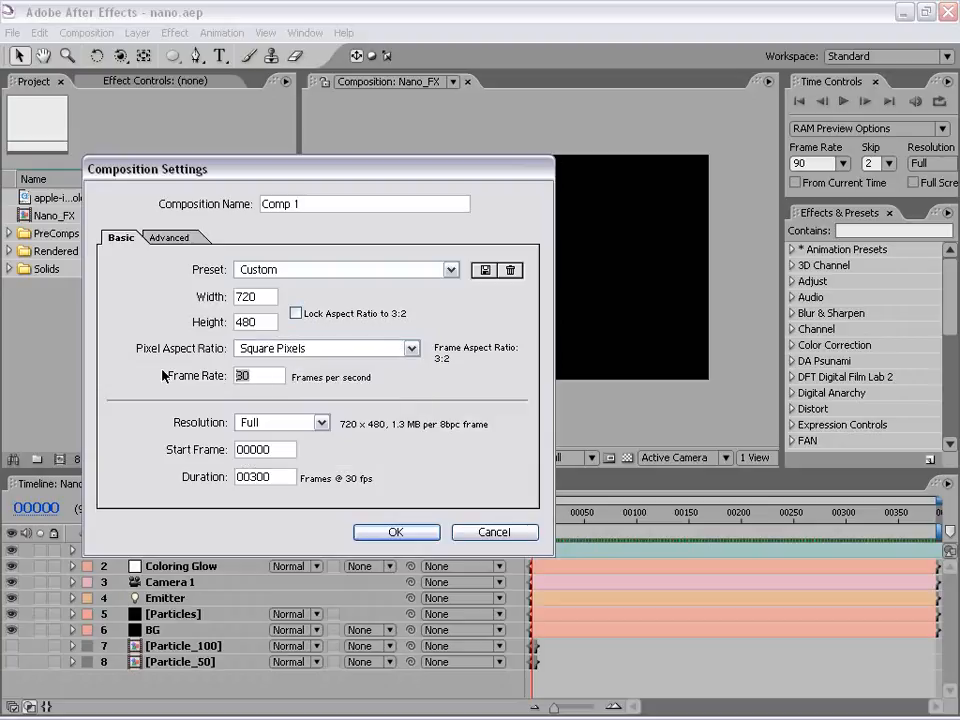
{"action": "left_click", "coordinate": [286, 478]}
{"action": "left_click_drag", "start_coordinate": [286, 478], "coordinate": [216, 484]}
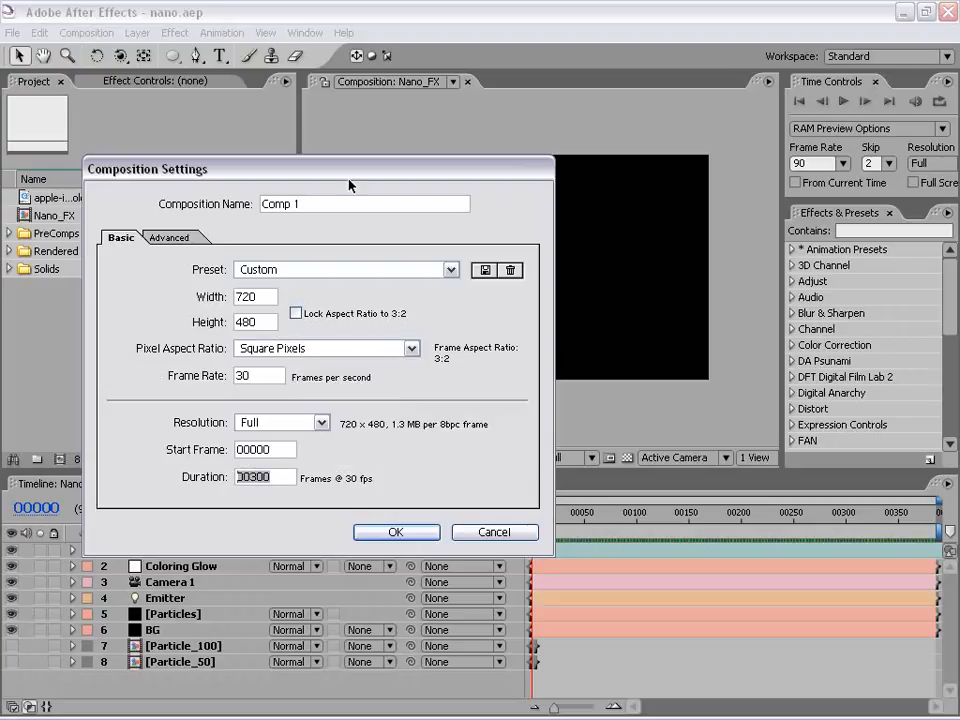
- Name the new composition Nano_Ad and create it
{"action": "left_click_drag", "start_coordinate": [328, 203], "coordinate": [263, 211]}
{"action": "type", "text": "Nano"}
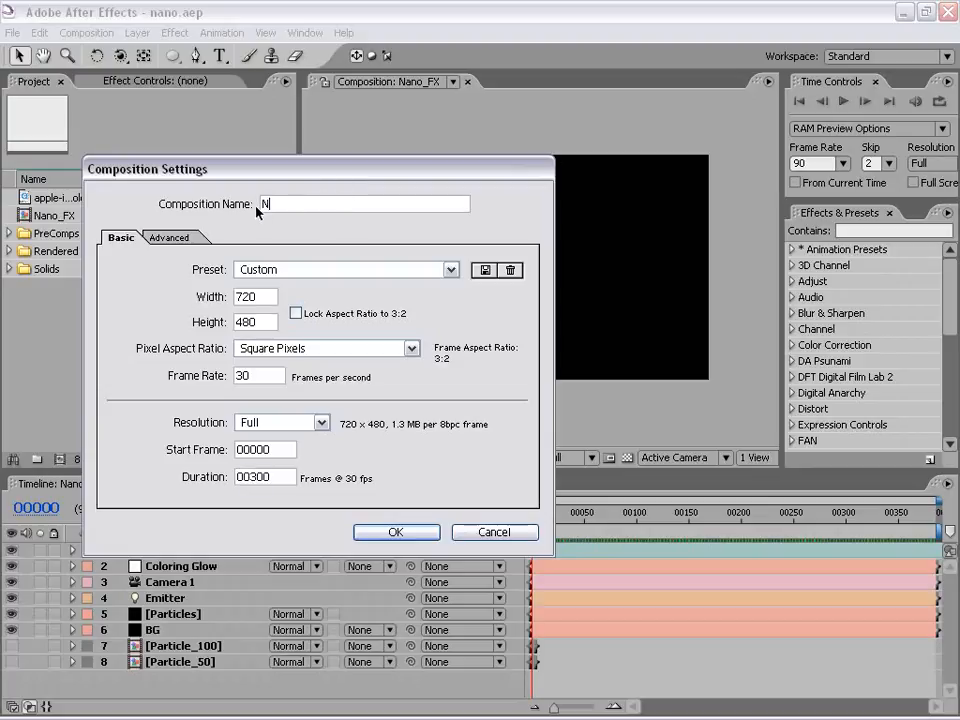
{"action": "type", "text": "_ad"}
{"action": "key", "text": "BackSpace"}
{"action": "key", "text": "BackSpace"}
{"action": "type", "text": "Ad"}
{"action": "key", "text": "Return"}
{"action": "left_click", "coordinate": [405, 407]}
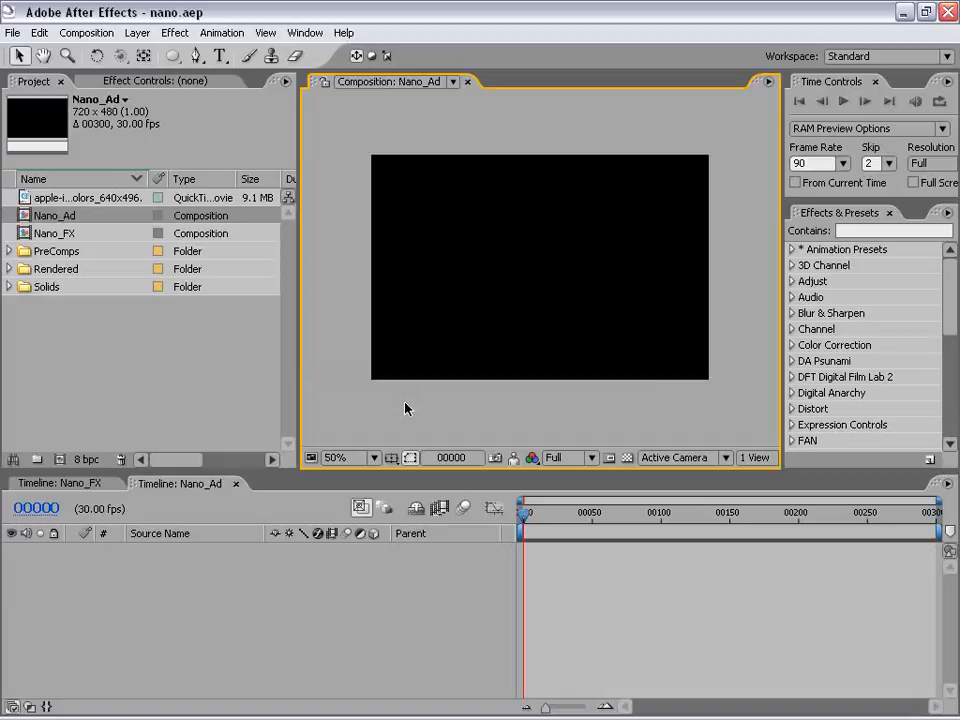
{"action": "left_click", "coordinate": [405, 408]}
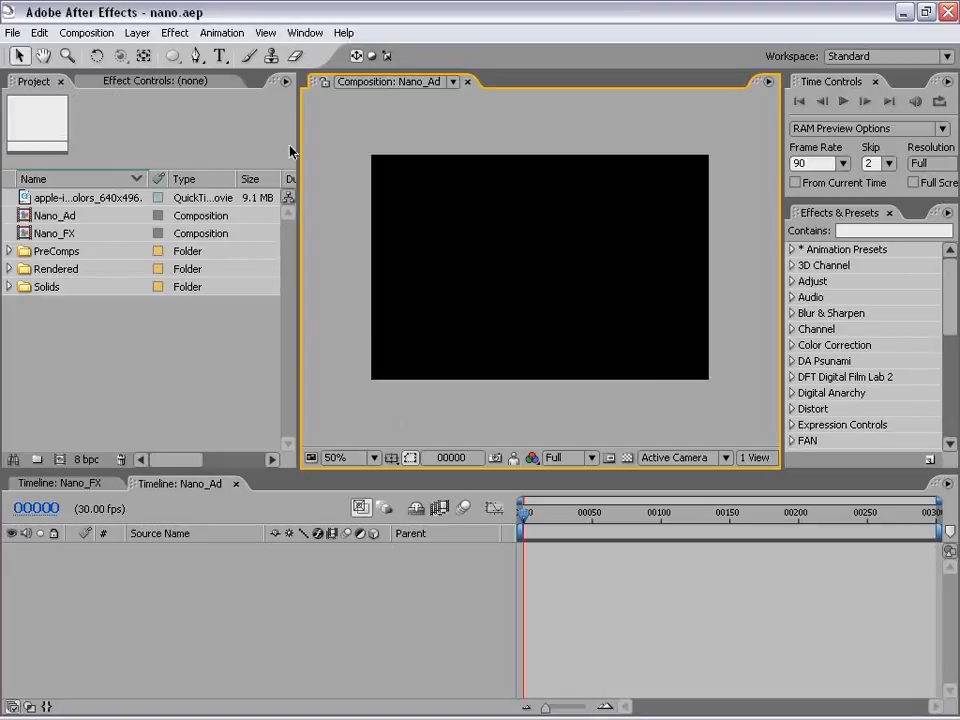
- Add a black (000000) comp-size solid layer to Nano_Ad
{"action": "left_click_drag", "start_coordinate": [299, 148], "coordinate": [250, 150]}
{"action": "left_click", "coordinate": [137, 32]}
{"action": "mouse_move", "coordinate": [145, 52]}
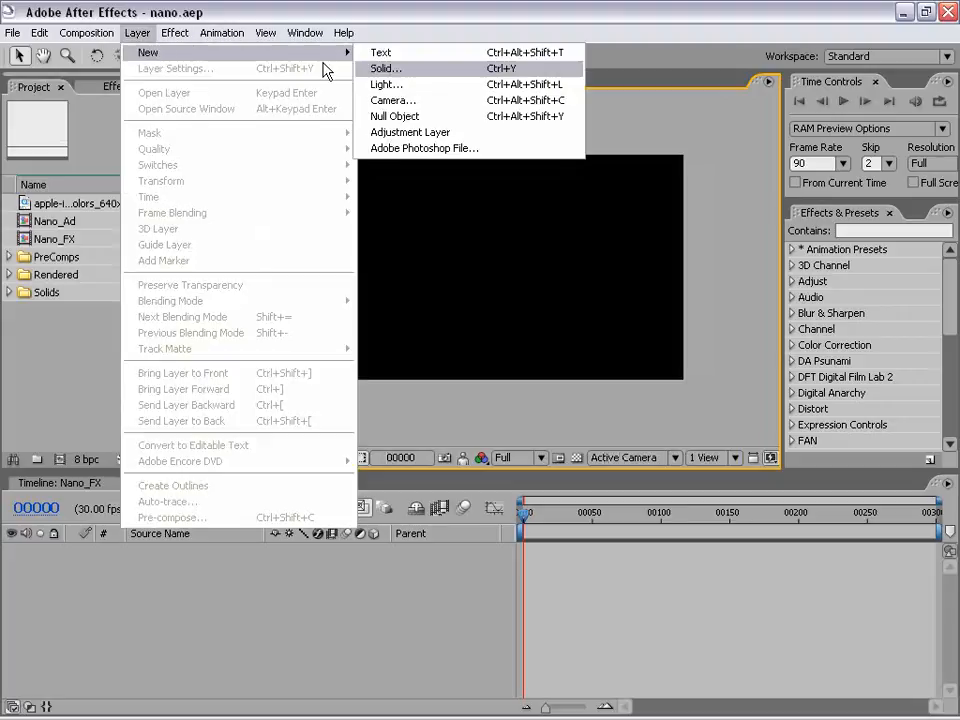
{"action": "left_click", "coordinate": [417, 75]}
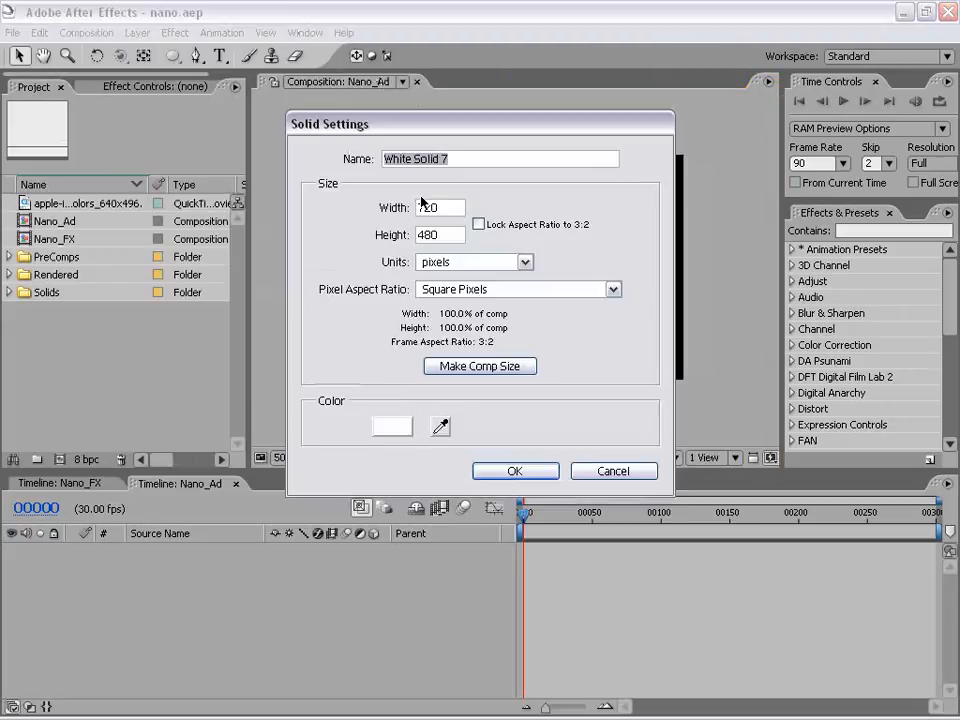
{"action": "left_click", "coordinate": [487, 367]}
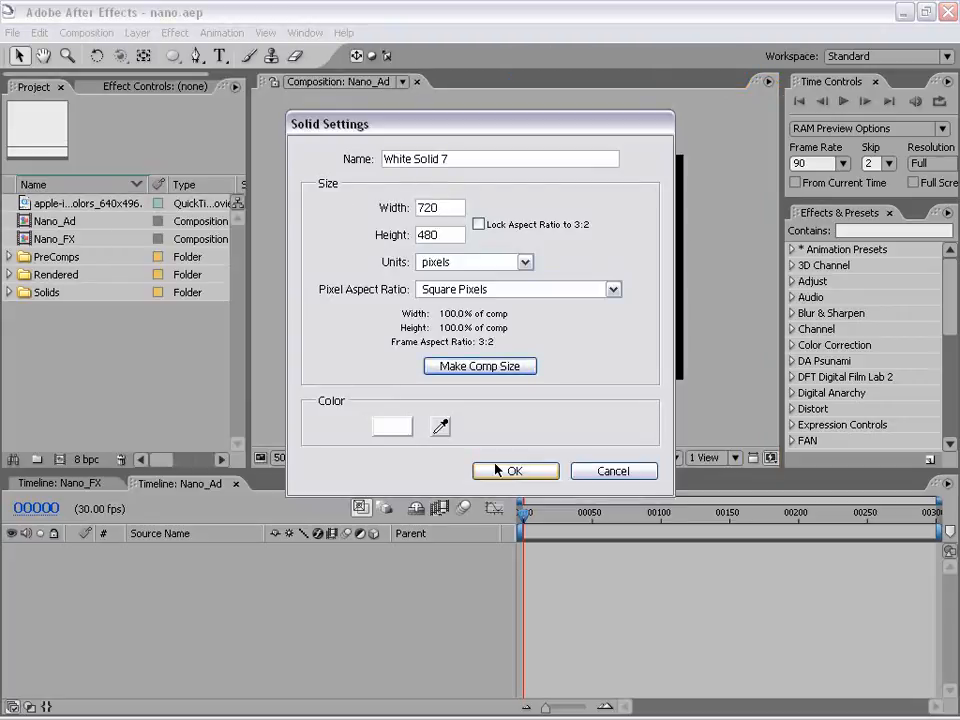
{"action": "left_click", "coordinate": [392, 426]}
{"action": "left_click_drag", "start_coordinate": [405, 399], "coordinate": [706, 613]}
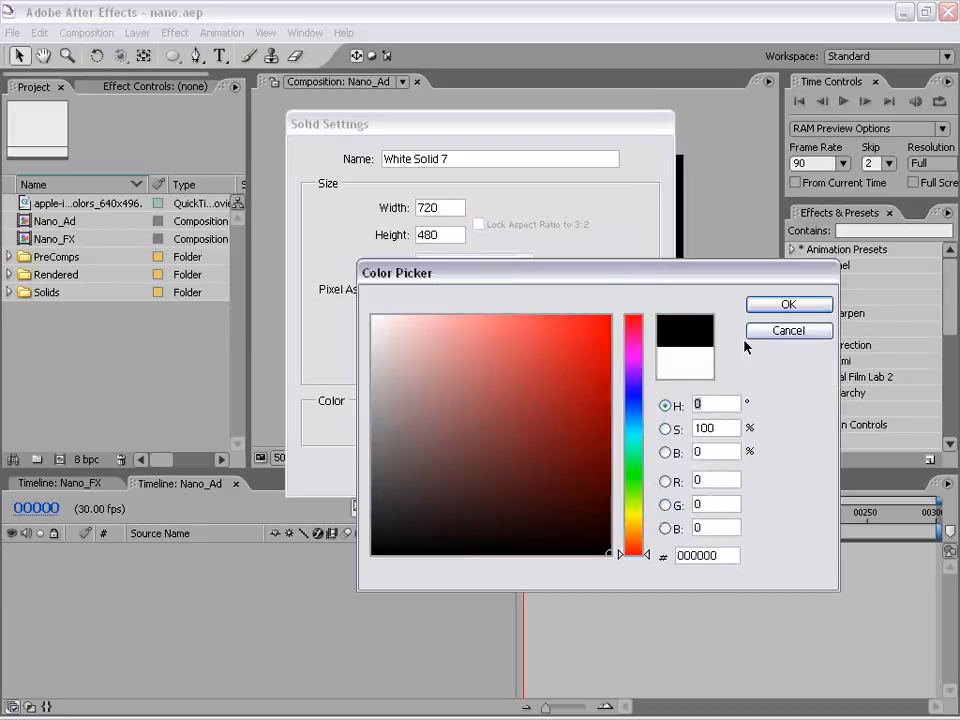
{"action": "left_click", "coordinate": [786, 304]}
{"action": "left_click", "coordinate": [514, 469]}
- Rename the black solid layer as BG
{"action": "left_click", "coordinate": [177, 551]}
{"action": "key", "text": "Return"}
{"action": "type", "text": "BG"}
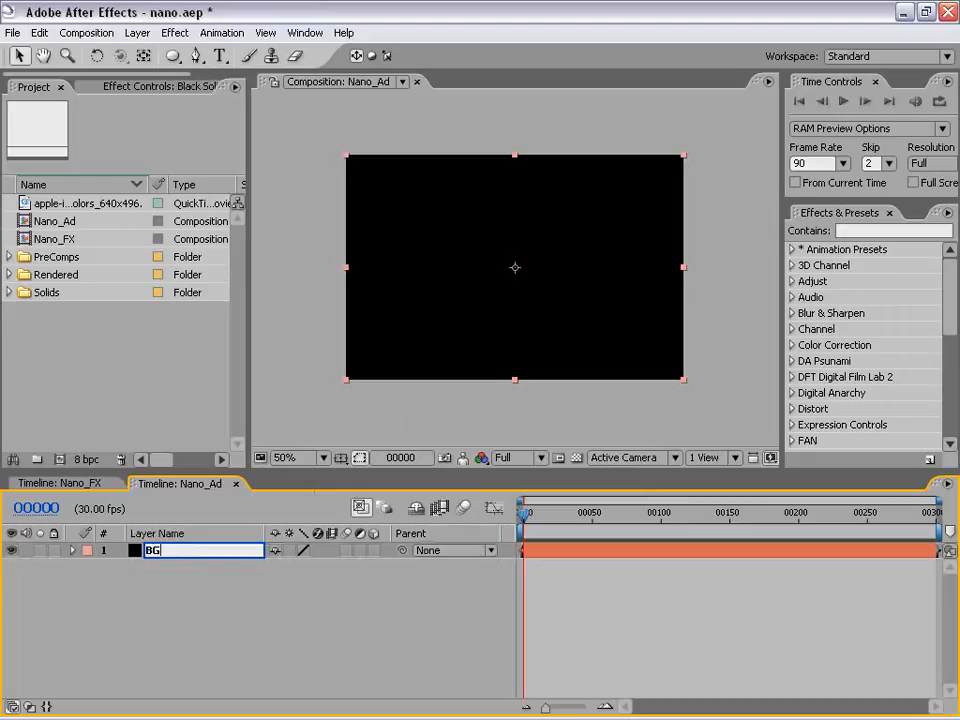
{"action": "left_click", "coordinate": [155, 570]}
- Duplicate the BG layer and rename the upper copy as Particles
{"action": "left_click", "coordinate": [153, 551]}
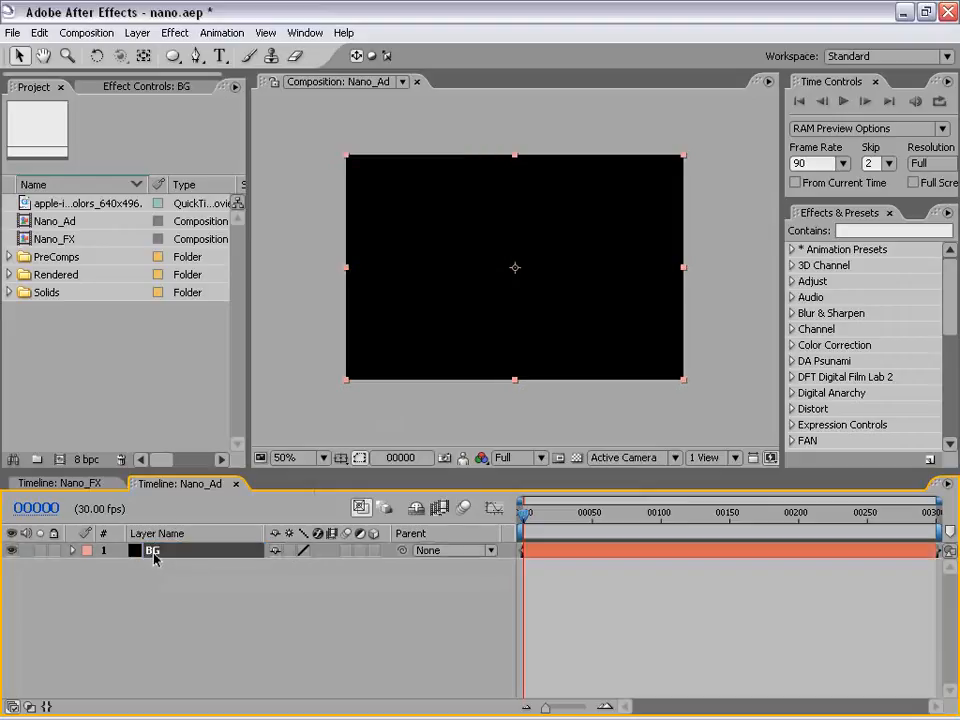
{"action": "left_click", "coordinate": [39, 33]}
{"action": "left_click", "coordinate": [64, 196]}
{"action": "left_click", "coordinate": [155, 585]}
{"action": "left_click", "coordinate": [153, 551]}
{"action": "key", "text": "Return"}
{"action": "type", "text": "Particles"}
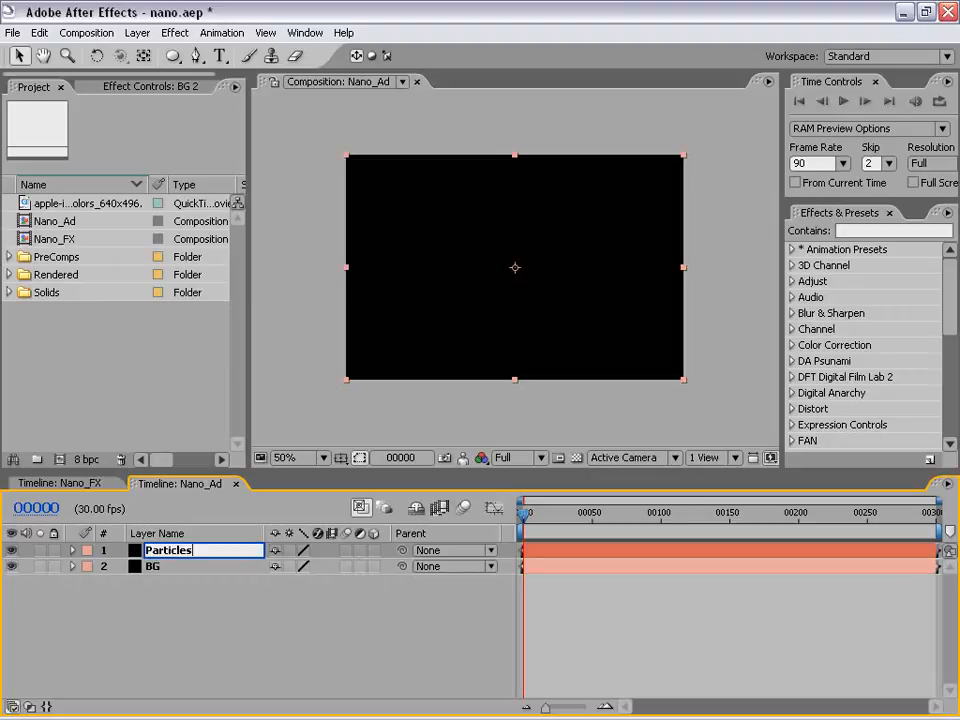
{"action": "left_click", "coordinate": [251, 618]}
{"action": "left_click", "coordinate": [159, 551]}
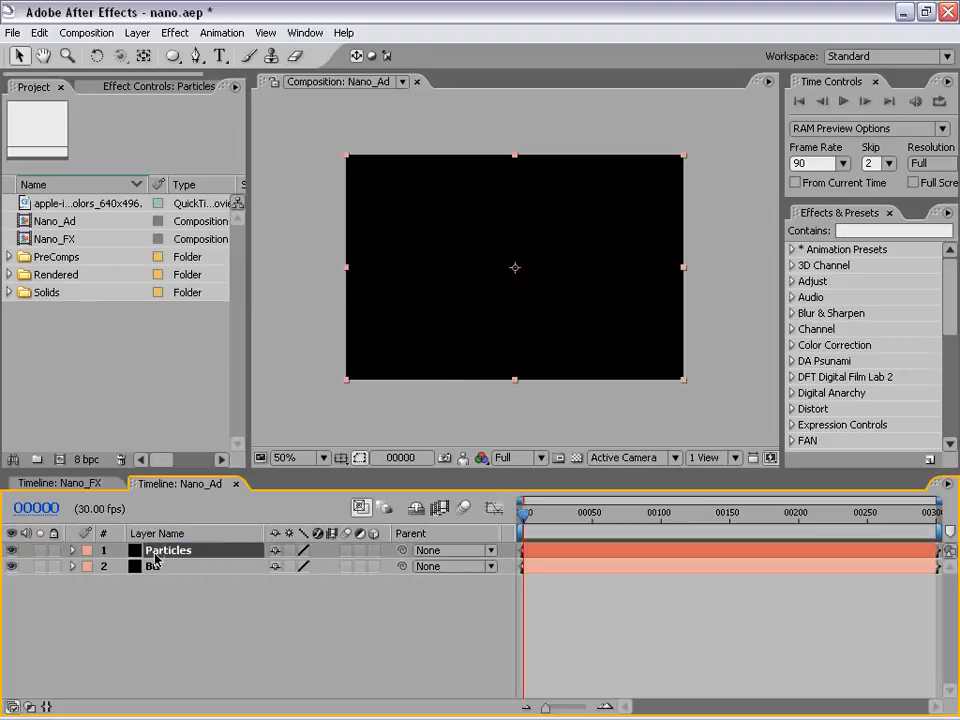
{"action": "left_click", "coordinate": [553, 579]}
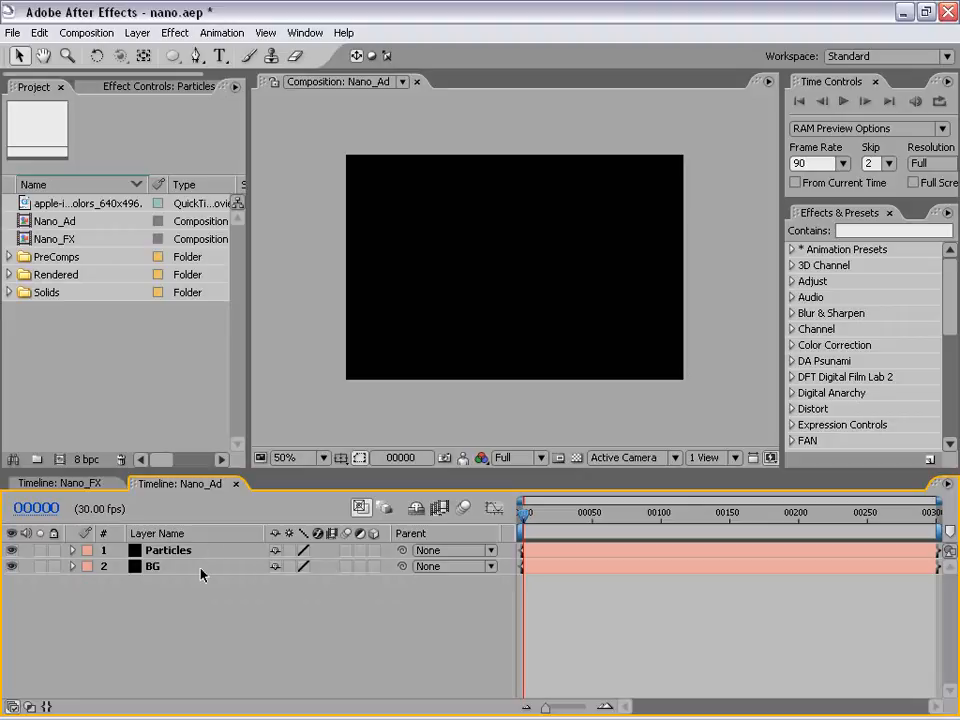
- Add an adjustment layer above Particles and rename it as Color FX
{"action": "left_click", "coordinate": [137, 32]}
{"action": "mouse_move", "coordinate": [150, 52]}
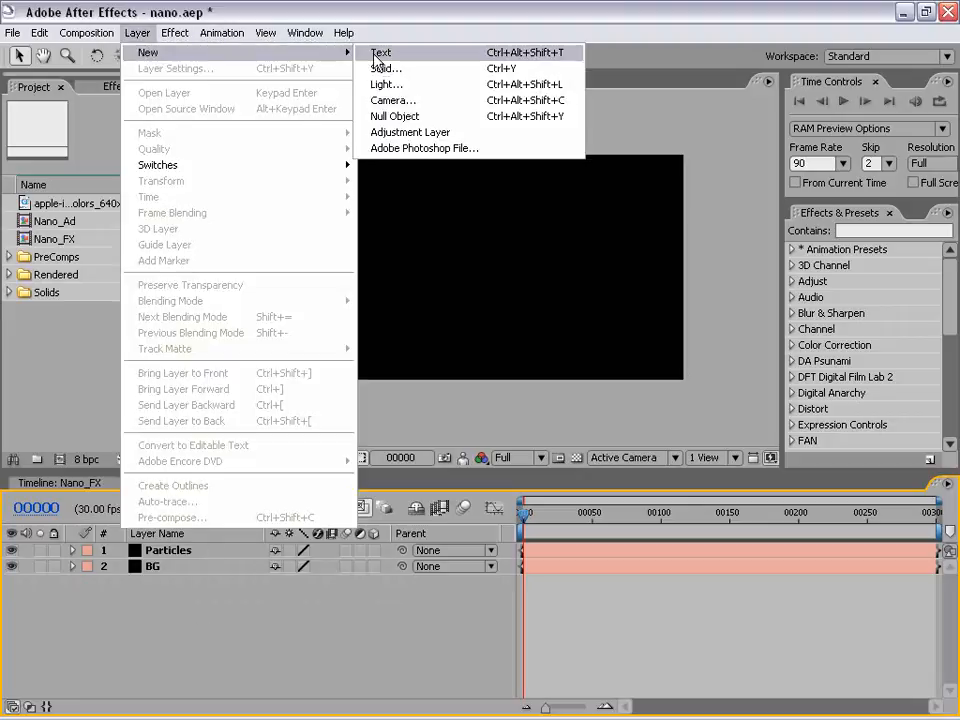
{"action": "left_click", "coordinate": [392, 133]}
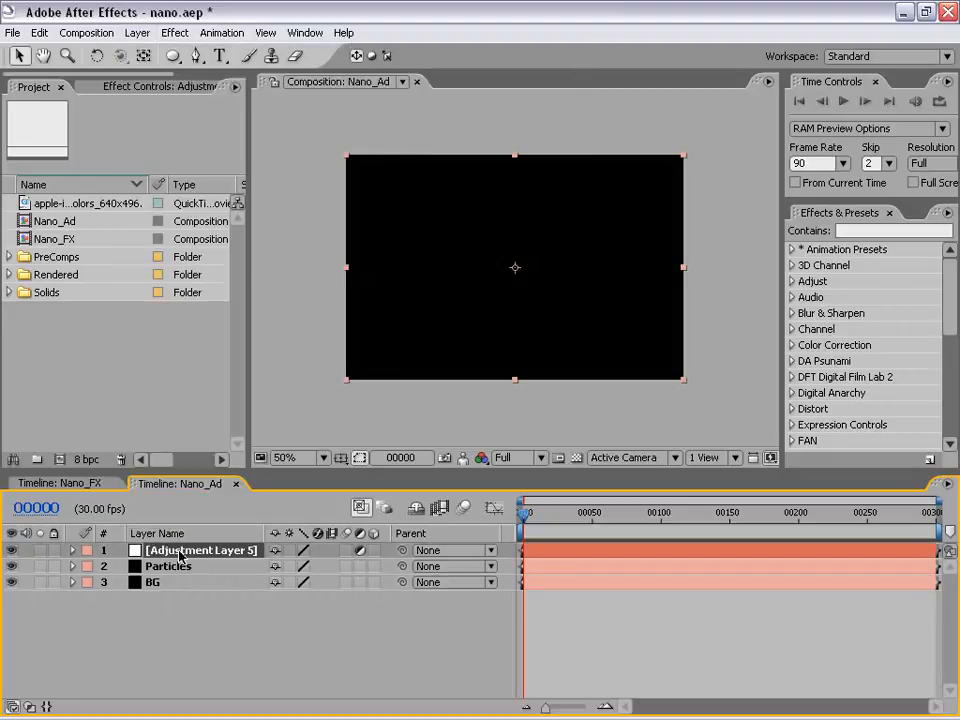
{"action": "key", "text": "Return"}
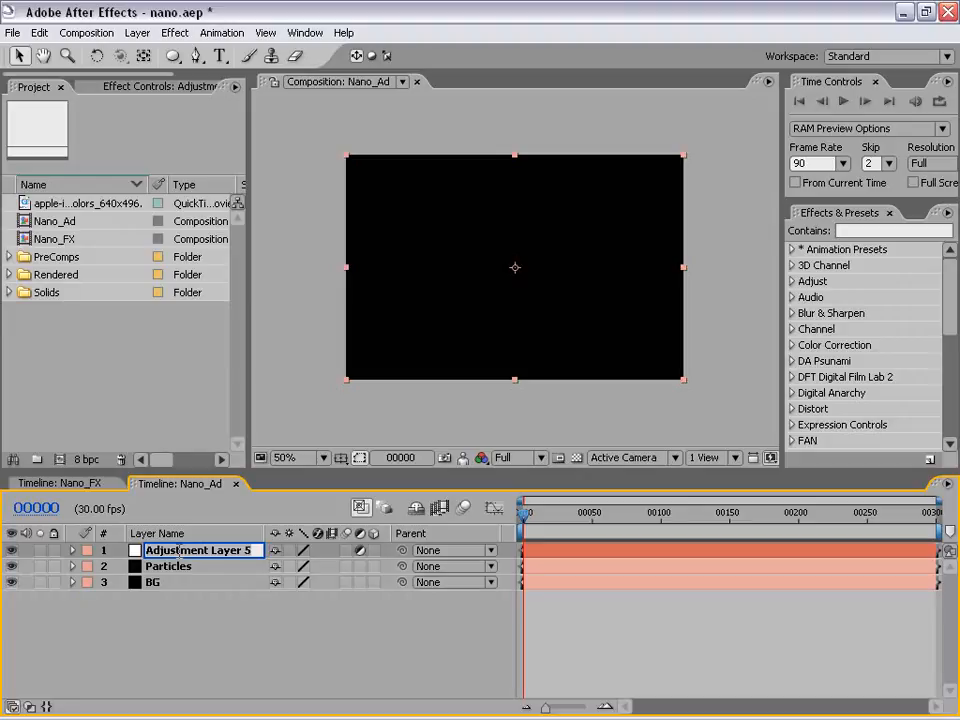
{"action": "key", "text": "ctrl+a"}
{"action": "type", "text": "Color FX"}
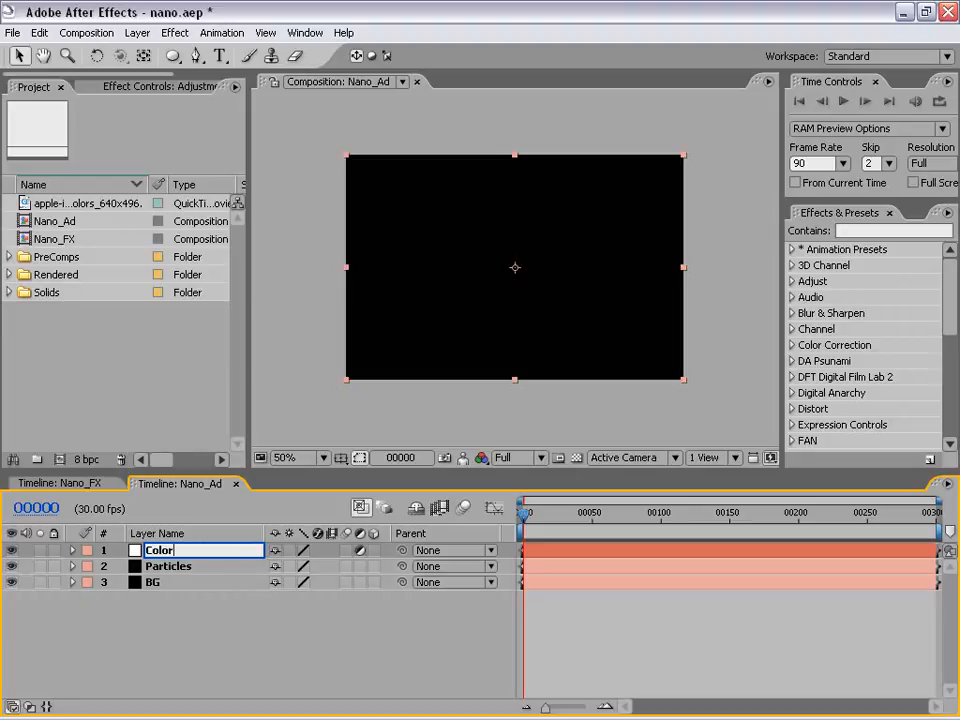
{"action": "left_click", "coordinate": [193, 617]}
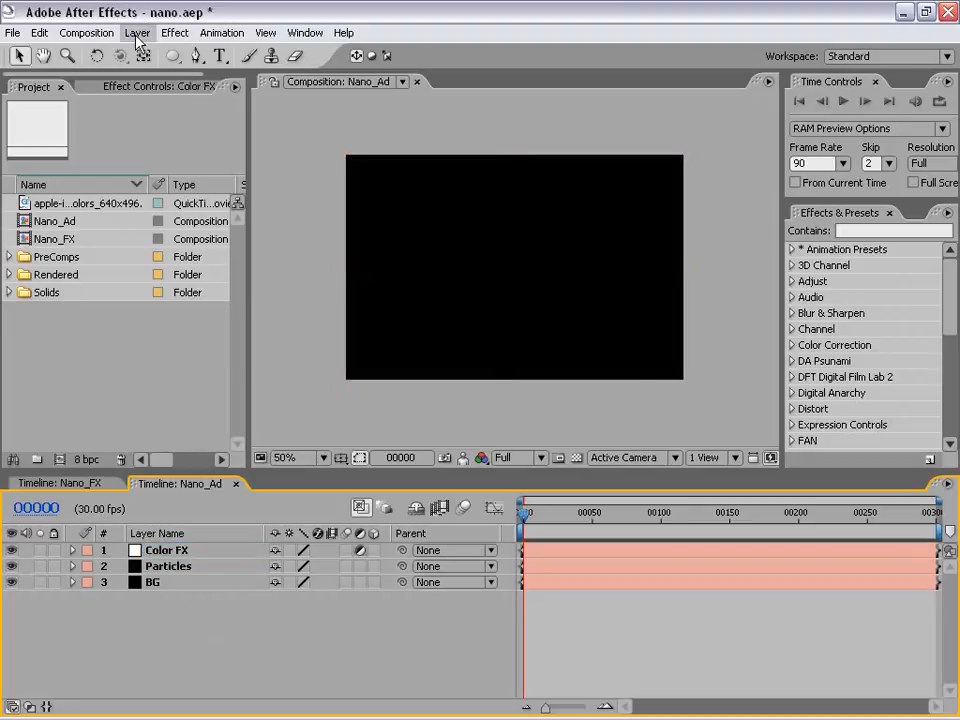
- Add a white Point light named Emitter with 100% intensity and no cast shadows to Nano_Ad
{"action": "left_click", "coordinate": [137, 33]}
{"action": "mouse_move", "coordinate": [150, 65]}
{"action": "left_click", "coordinate": [400, 85]}
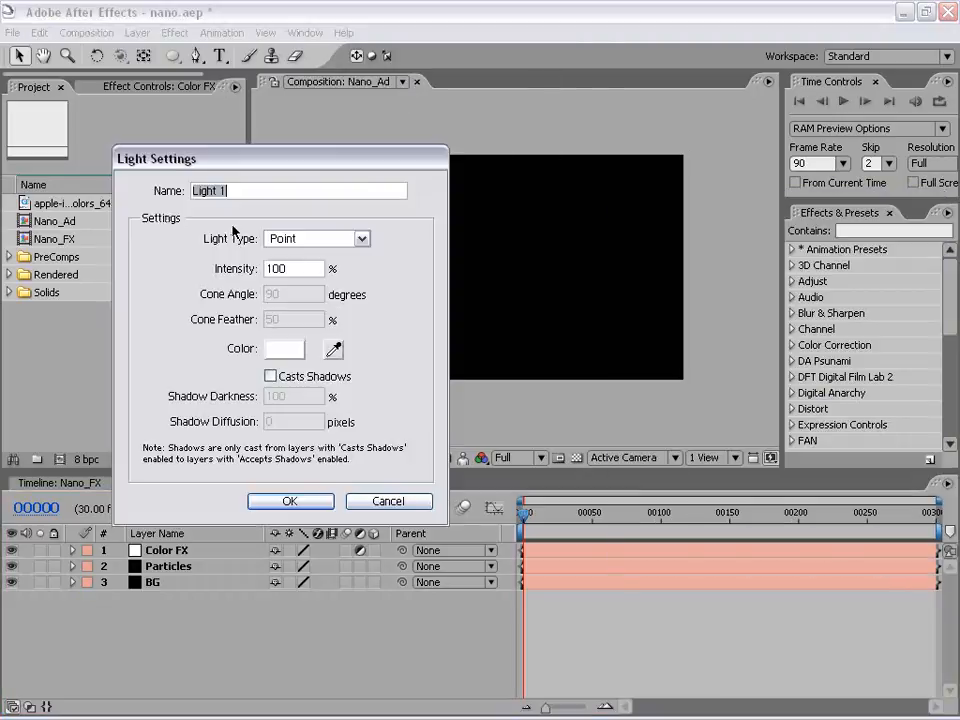
{"action": "left_click", "coordinate": [305, 239]}
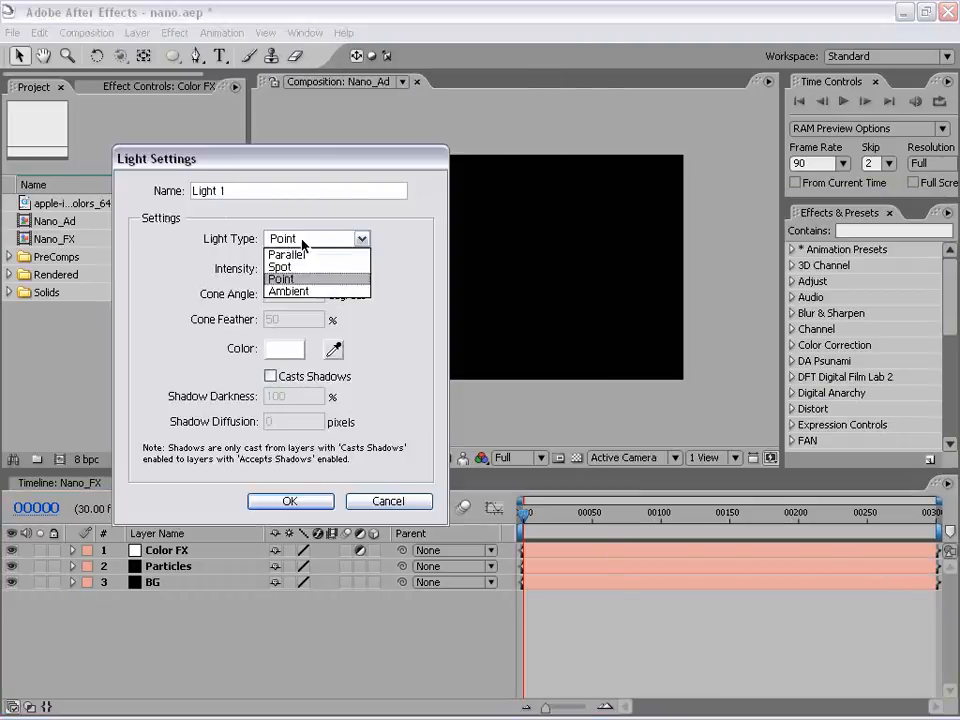
{"action": "left_click", "coordinate": [284, 274]}
{"action": "left_click", "coordinate": [274, 191]}
{"action": "left_click_drag", "start_coordinate": [274, 191], "coordinate": [77, 187]}
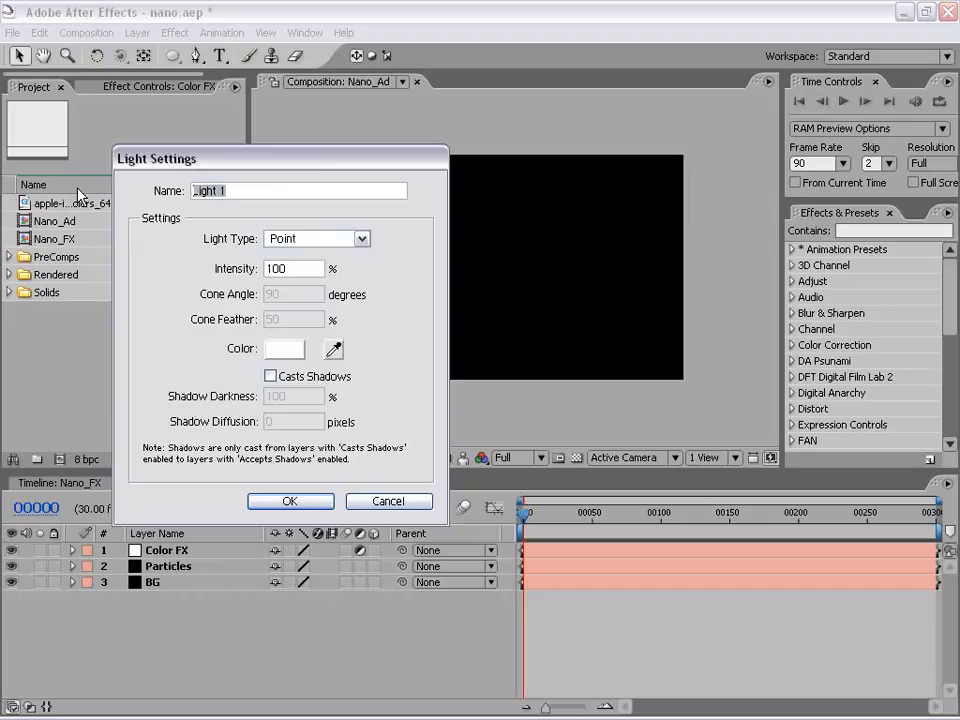
{"action": "type", "text": "Emitter"}
{"action": "left_click_drag", "start_coordinate": [231, 158], "coordinate": [315, 148]}
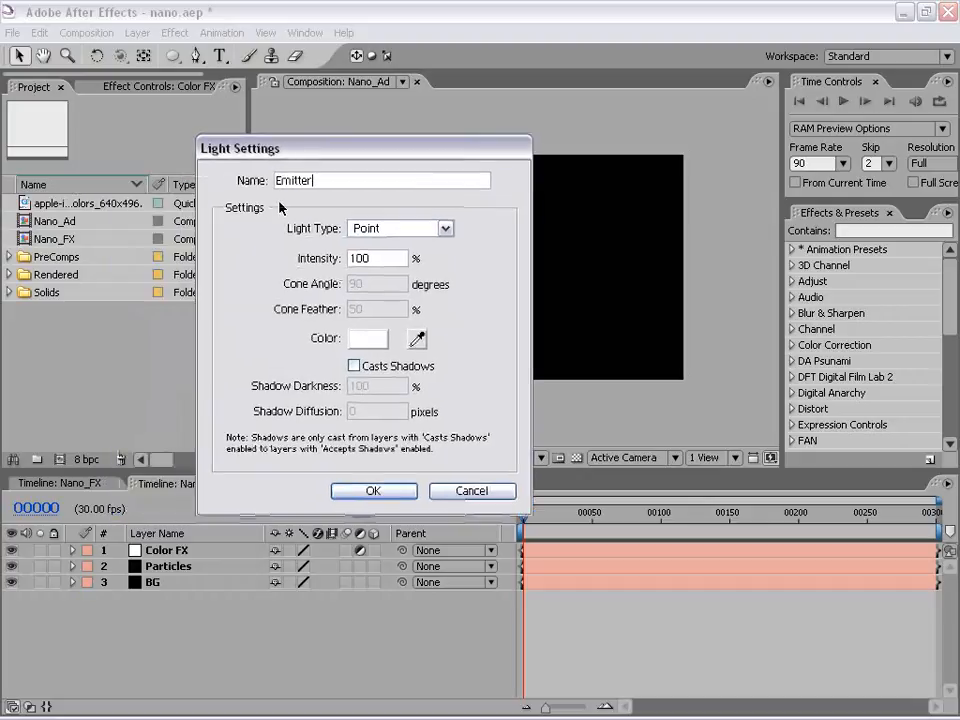
{"action": "double_click", "coordinate": [295, 180]}
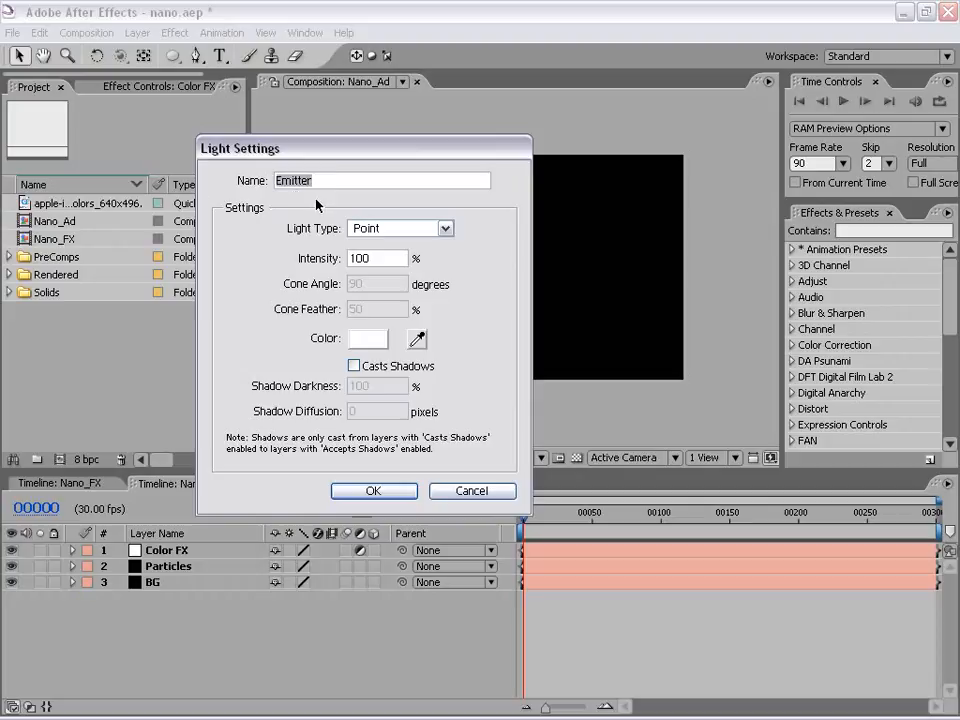
{"action": "left_click", "coordinate": [372, 493]}
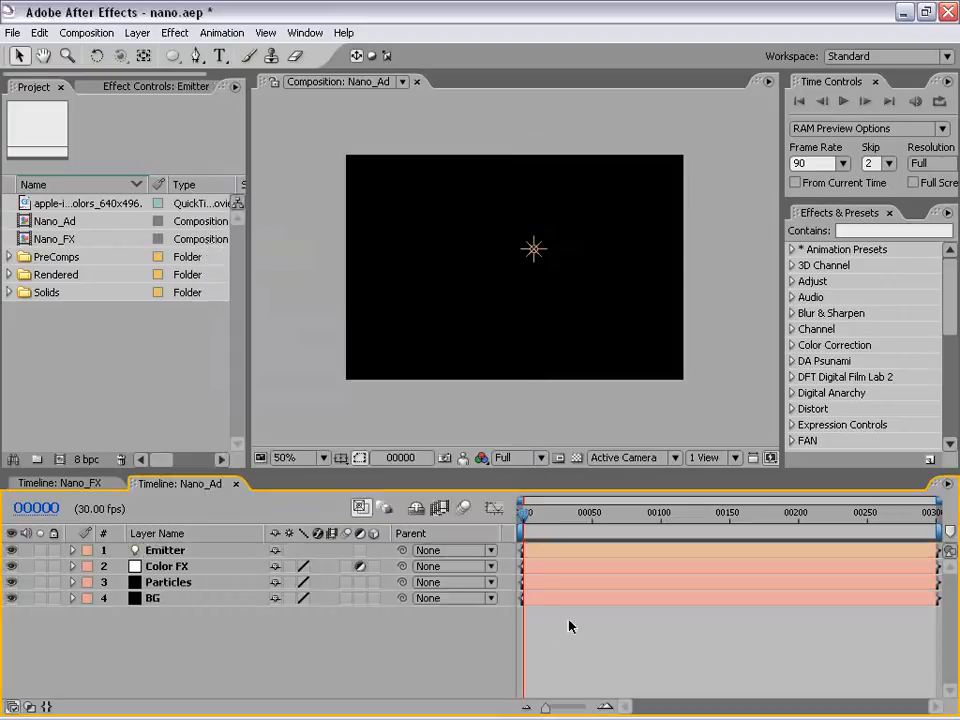
{"action": "left_click", "coordinate": [533, 251]}
{"action": "left_click", "coordinate": [557, 638]}
- Add a camera with the 35mm preset to Nano_Ad
{"action": "left_click", "coordinate": [137, 32]}
{"action": "mouse_move", "coordinate": [146, 55]}
{"action": "left_click", "coordinate": [428, 100]}
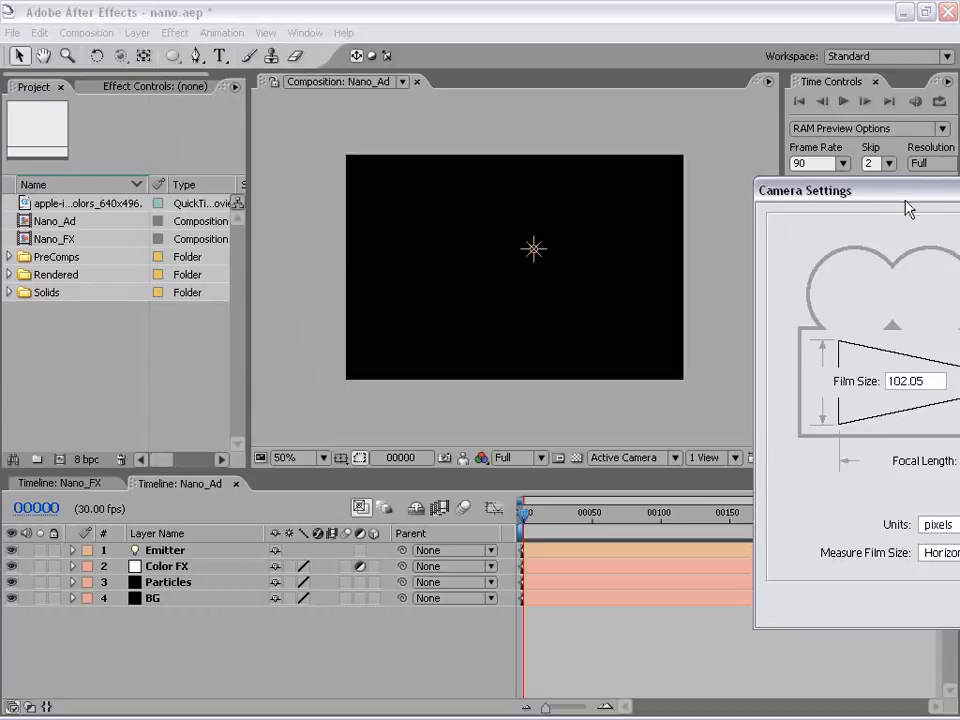
{"action": "left_click_drag", "start_coordinate": [914, 198], "coordinate": [240, 195]}
{"action": "left_click", "coordinate": [491, 255]}
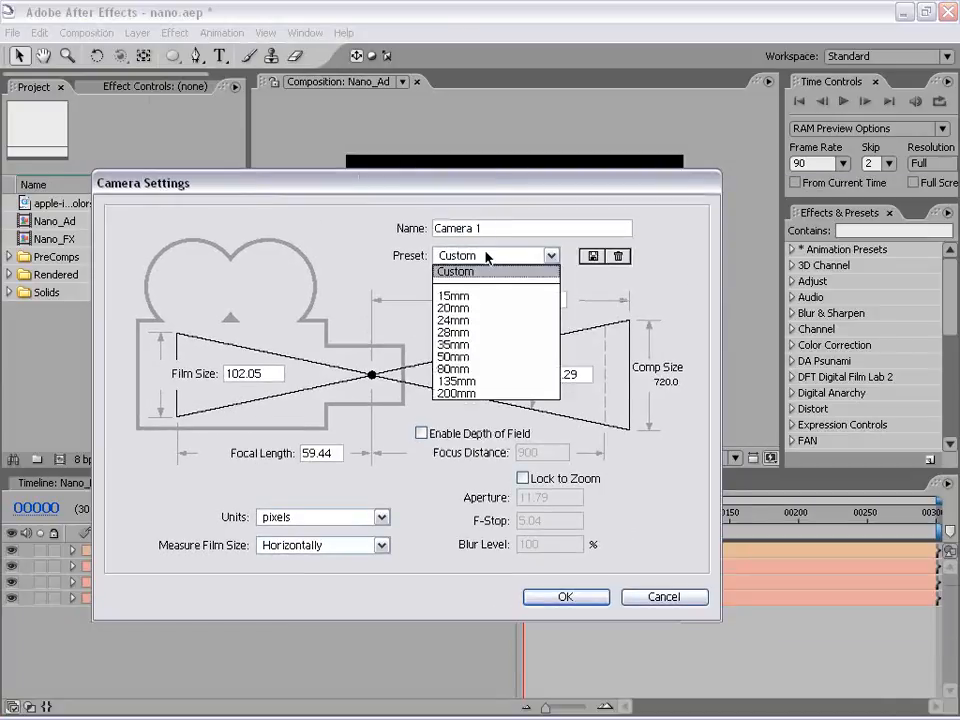
{"action": "left_click", "coordinate": [458, 345]}
{"action": "left_click_drag", "start_coordinate": [368, 187], "coordinate": [313, 119]}
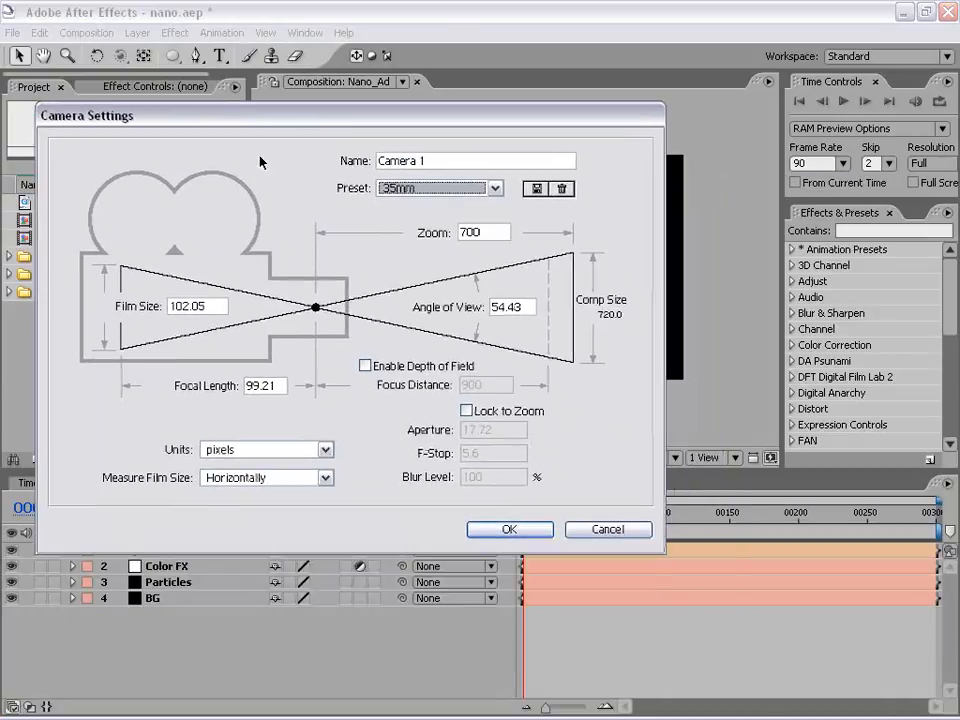
{"action": "left_click", "coordinate": [500, 528]}
{"action": "left_click", "coordinate": [480, 364]}
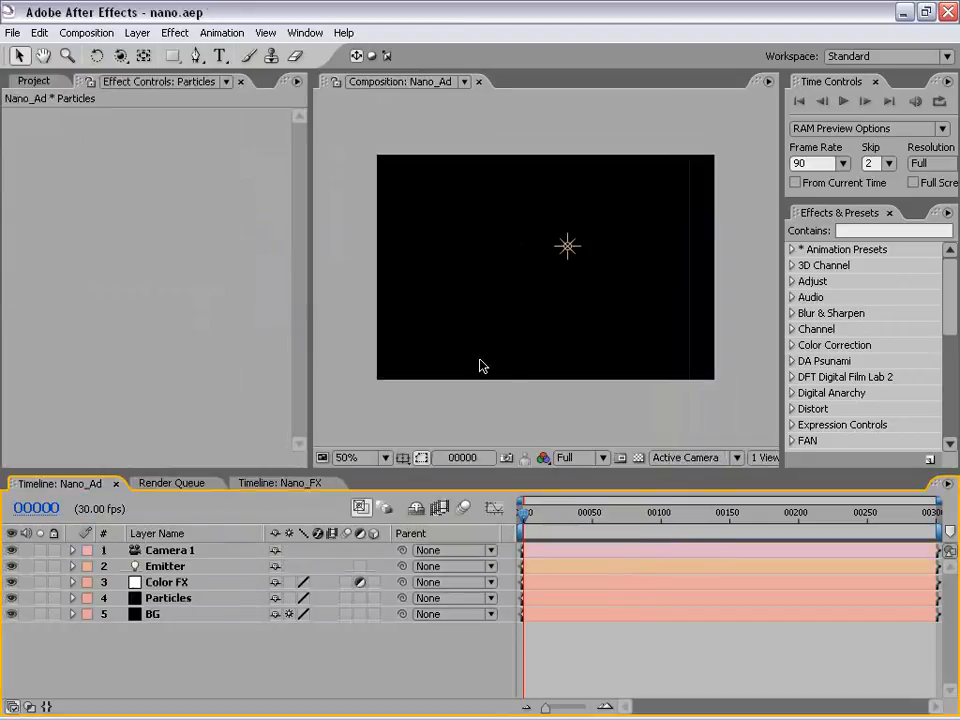
- Apply the Trapcode Particular effect to the Particles layer
{"action": "left_click", "coordinate": [168, 599]}
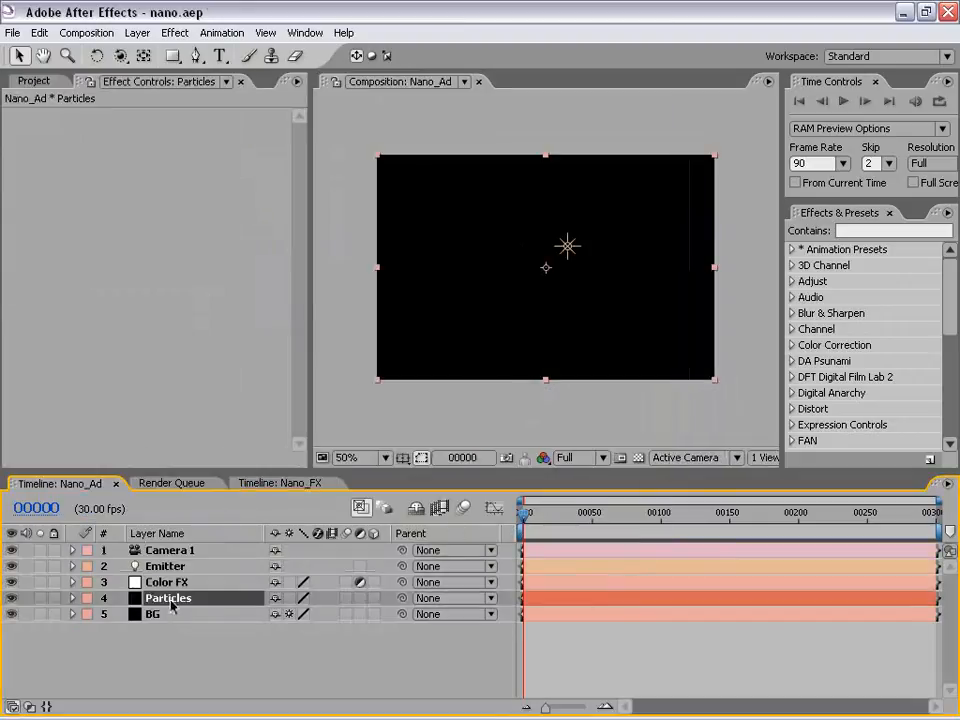
{"action": "left_click", "coordinate": [175, 32]}
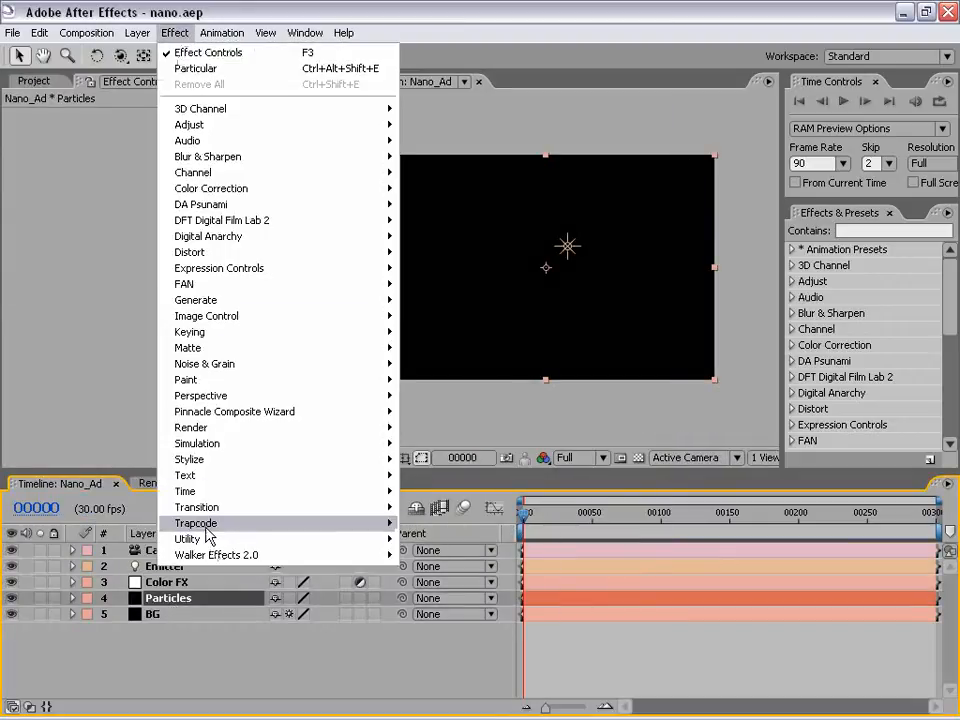
{"action": "mouse_move", "coordinate": [213, 530]}
{"action": "left_click", "coordinate": [463, 527]}
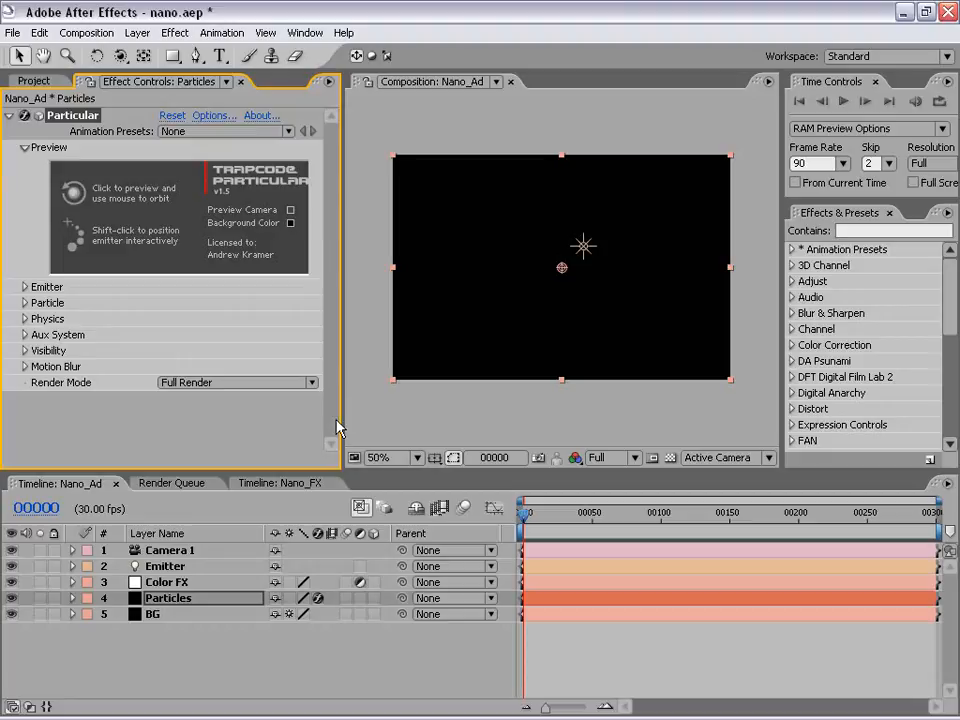
{"action": "left_click", "coordinate": [138, 417]}
{"action": "left_click", "coordinate": [190, 648]}
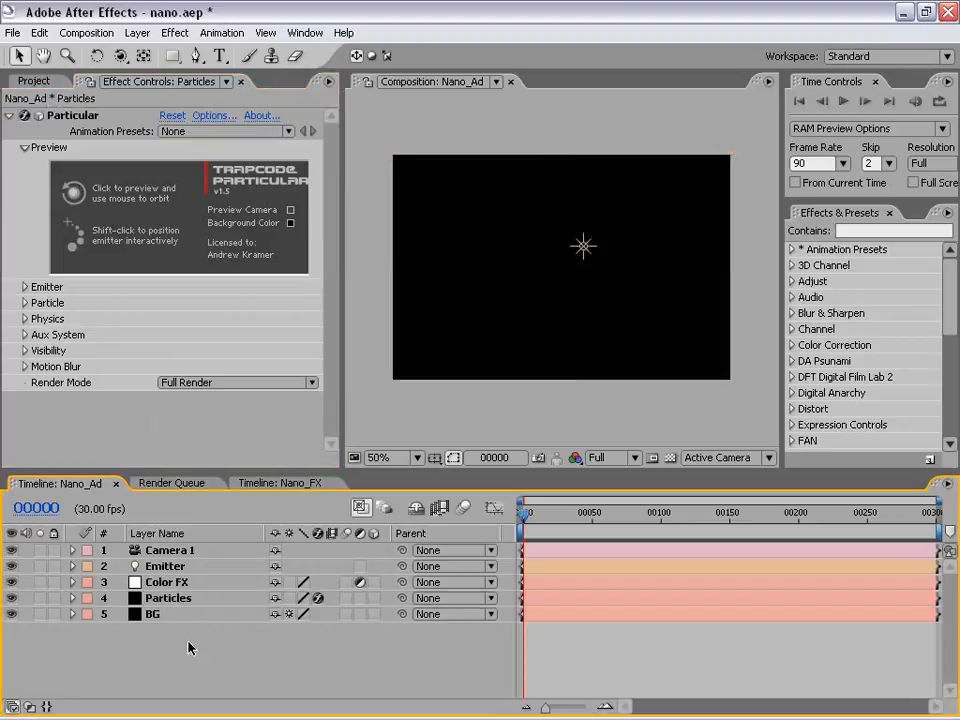
{"action": "left_click", "coordinate": [70, 117]}
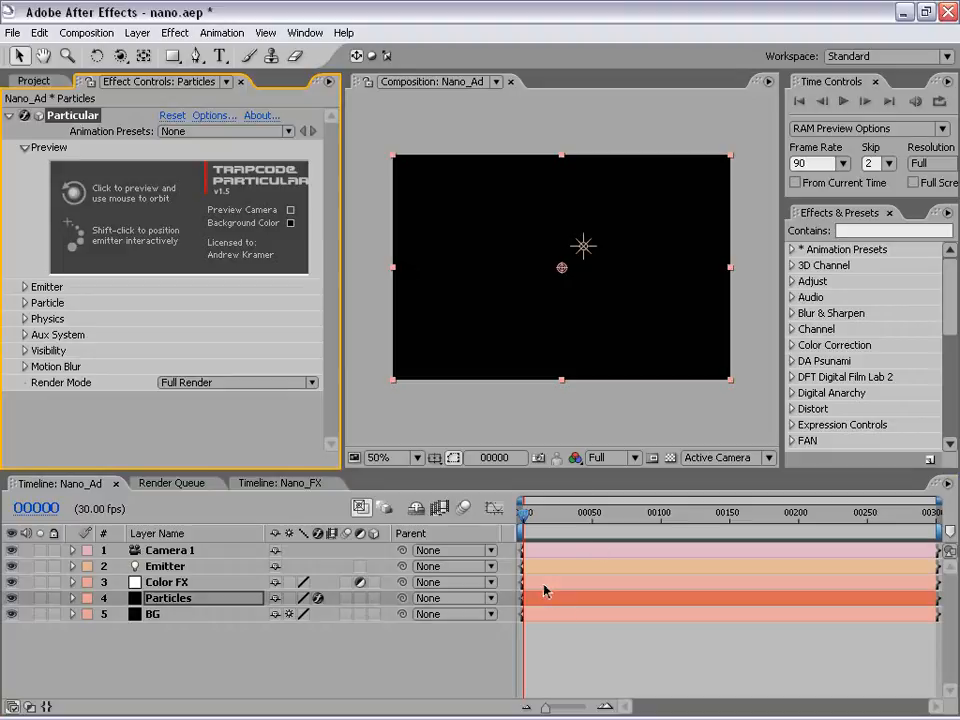
{"action": "left_click", "coordinate": [168, 598]}
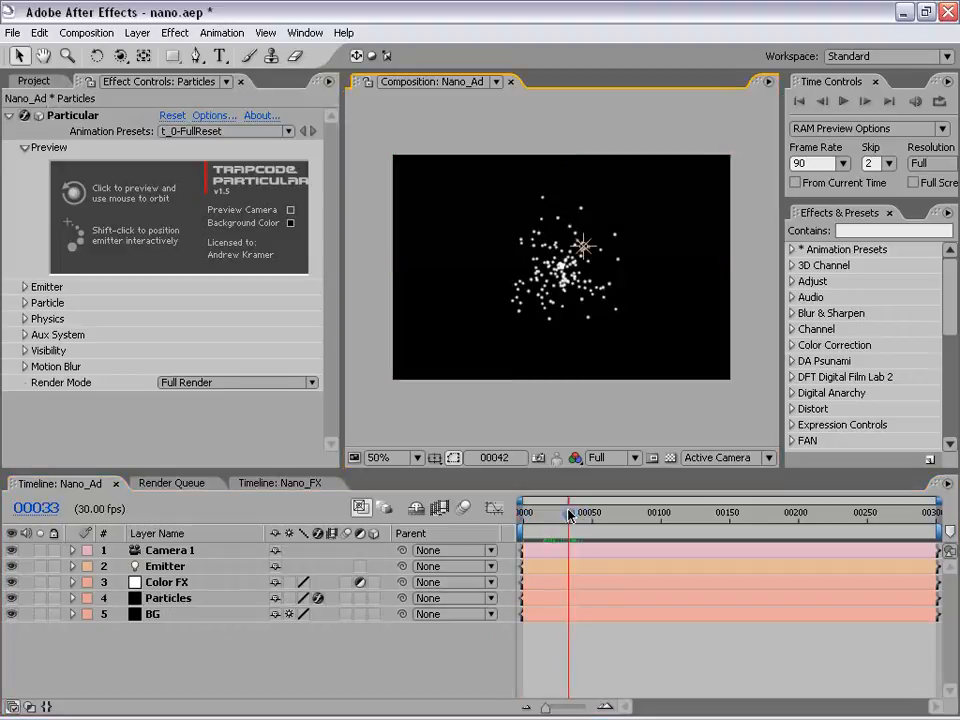
- Scrub through the timeline and play a RAM preview of the particle burst
{"action": "left_click_drag", "start_coordinate": [567, 508], "coordinate": [610, 515]}
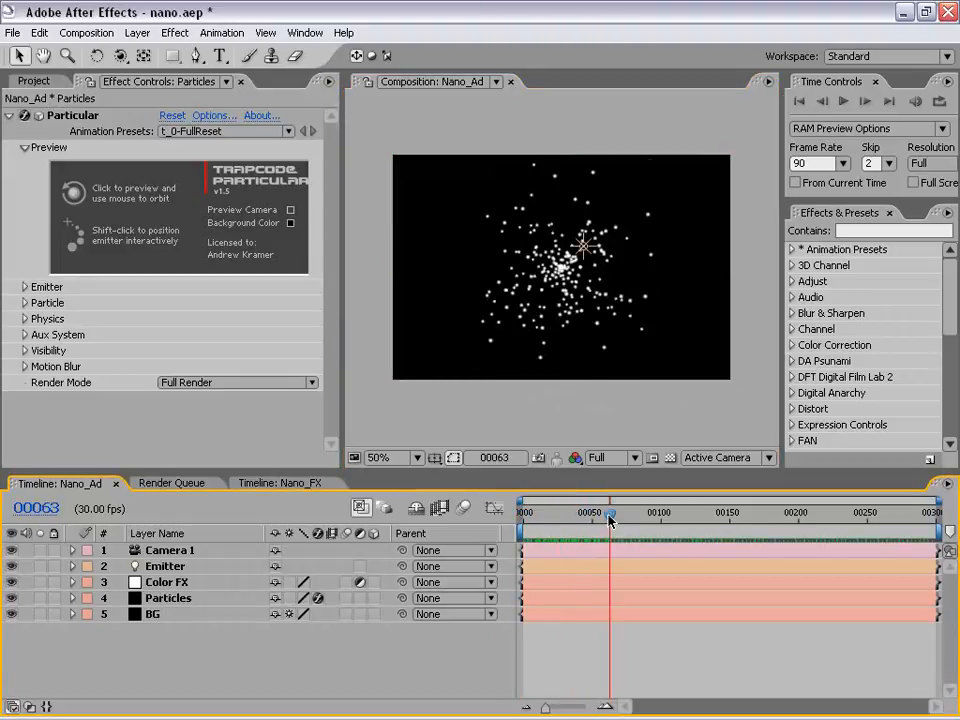
{"action": "key", "text": "KP_0"}
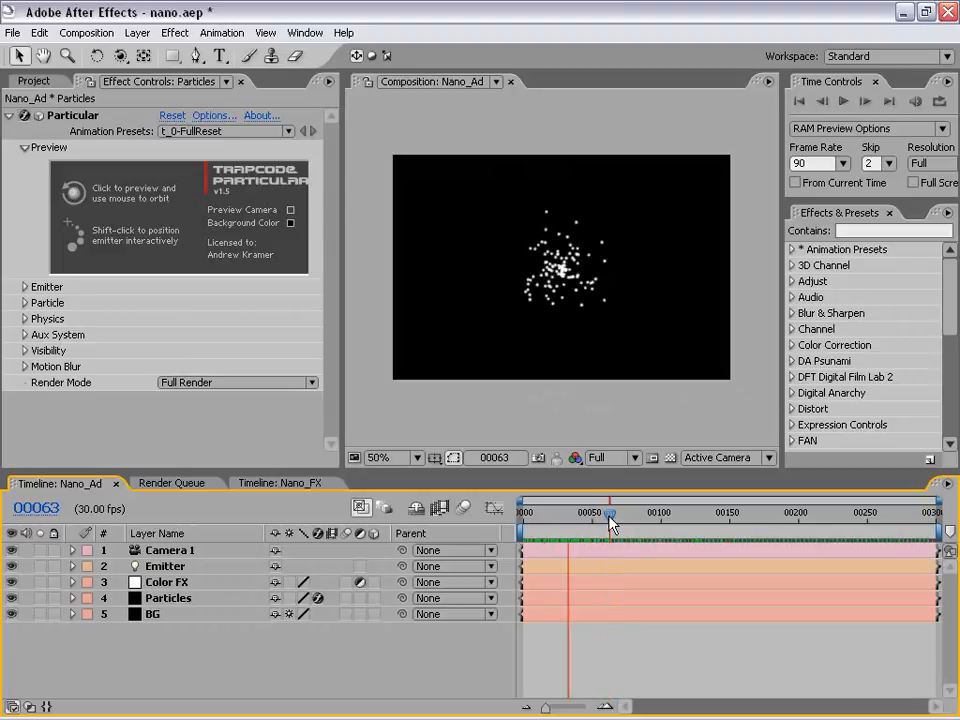
{"action": "left_click", "coordinate": [606, 612]}
{"action": "mouse_move", "coordinate": [610, 514]}
{"action": "left_mouse_down"}
{"action": "mouse_move", "coordinate": [626, 516]}
{"action": "mouse_move", "coordinate": [596, 516]}
{"action": "mouse_move", "coordinate": [628, 516]}
{"action": "mouse_move", "coordinate": [614, 516]}
{"action": "left_mouse_up"}
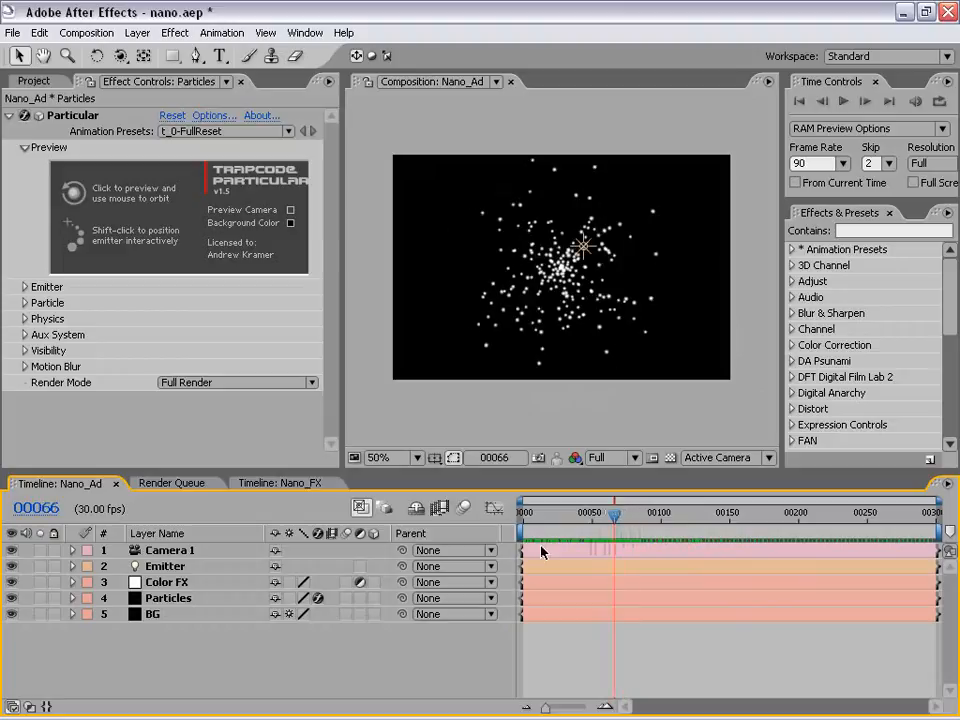
- Raise Particular's Particles/sec to about 260 and set its Emitter Type to Light
{"action": "left_click", "coordinate": [24, 287]}
{"action": "scroll", "coordinate": [23, 284], "scroll_direction": "down", "scroll_amount": 3}
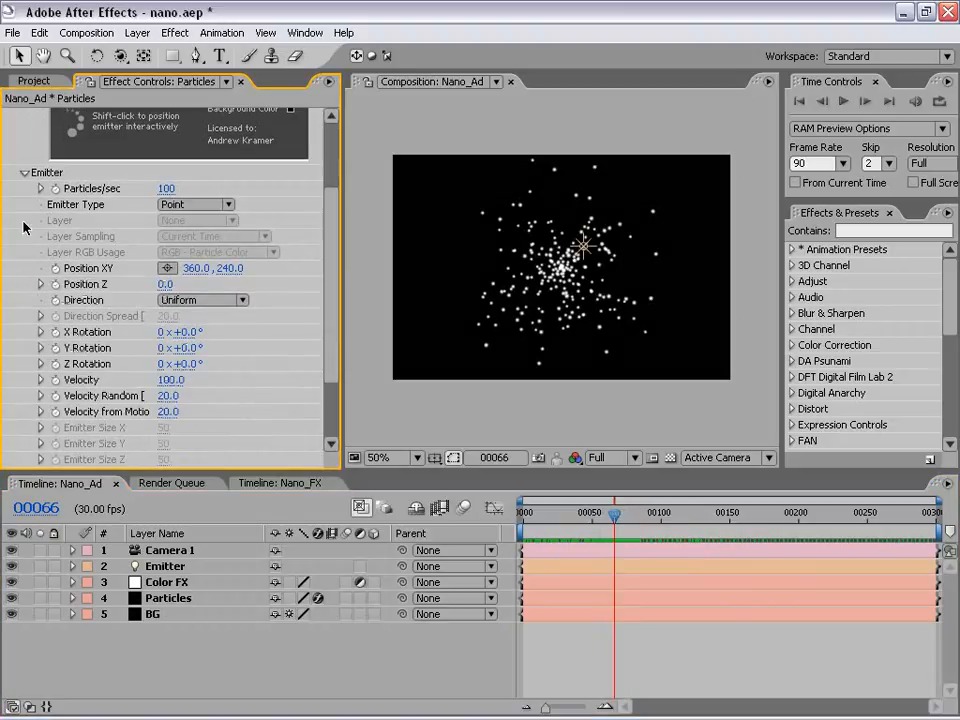
{"action": "left_click_drag", "start_coordinate": [345, 272], "coordinate": [396, 285]}
{"action": "left_click_drag", "start_coordinate": [266, 467], "coordinate": [266, 535]}
{"action": "scroll", "coordinate": [388, 300], "scroll_direction": "up", "scroll_amount": 3}
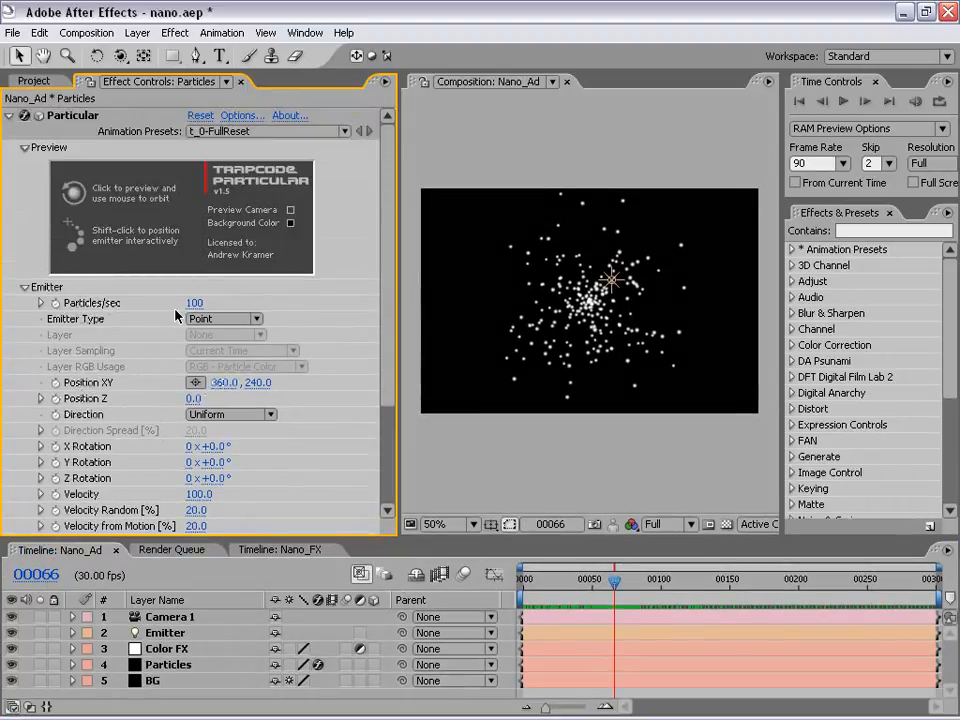
{"action": "left_click_drag", "start_coordinate": [190, 302], "coordinate": [350, 317]}
{"action": "left_click_drag", "start_coordinate": [619, 577], "coordinate": [639, 570]}
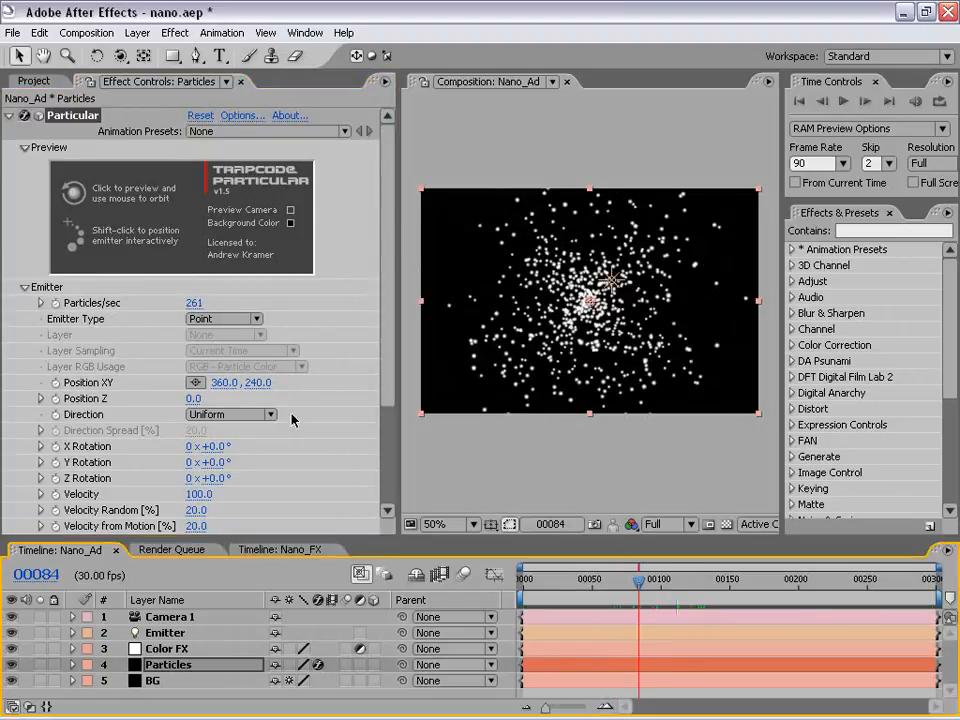
{"action": "left_click", "coordinate": [238, 319]}
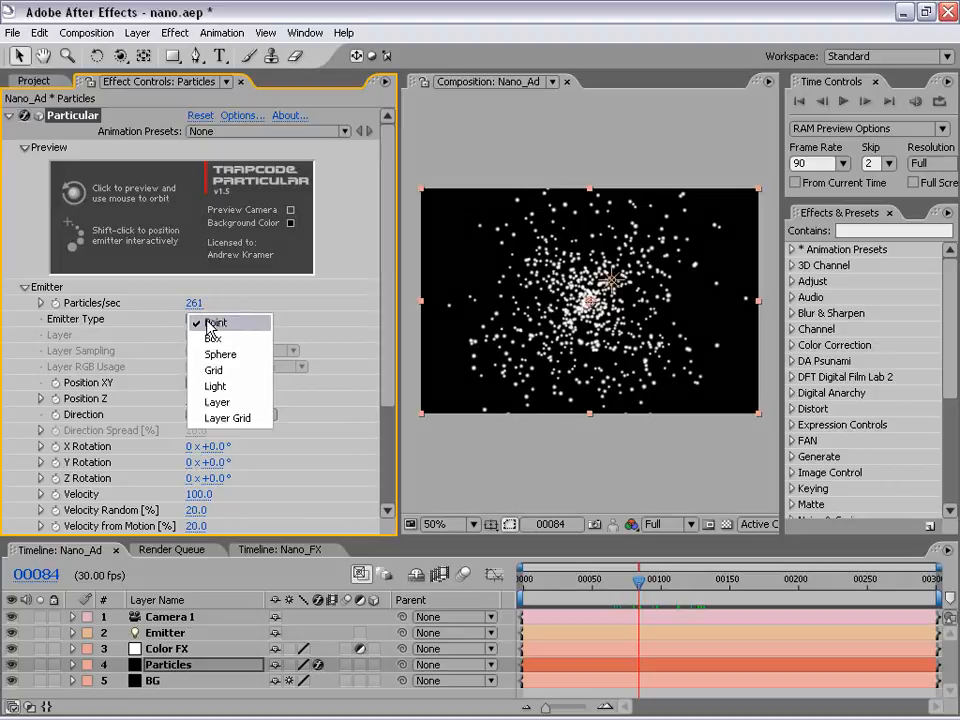
{"action": "left_click", "coordinate": [217, 386]}
- Try moving the Emitter light horizontally to the frame's left side, and undo the move
{"action": "left_click", "coordinate": [612, 284]}
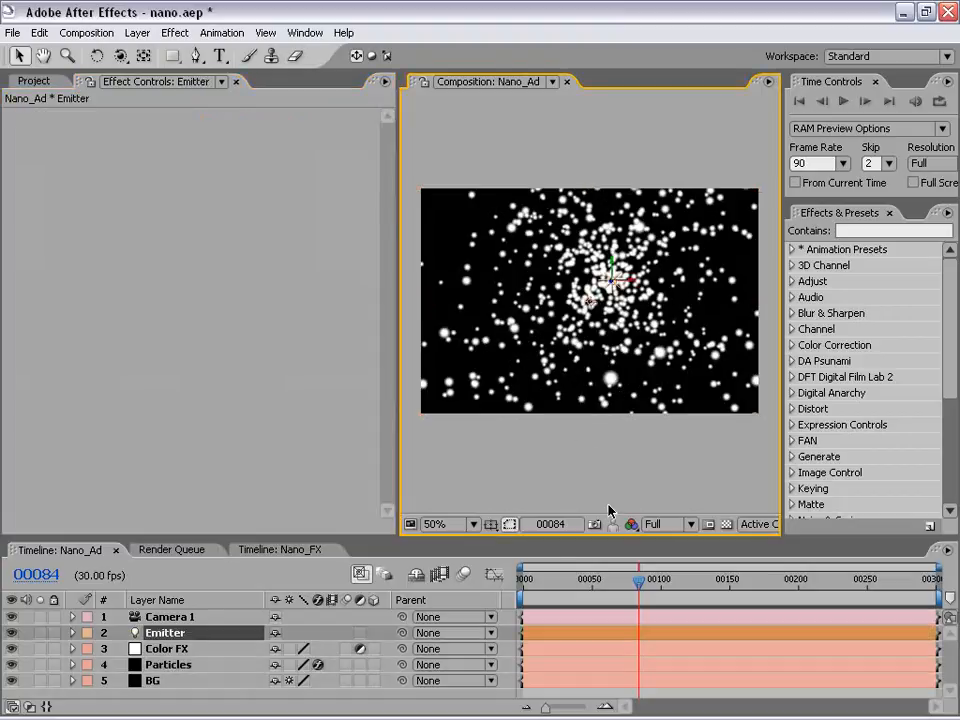
{"action": "left_click", "coordinate": [165, 633]}
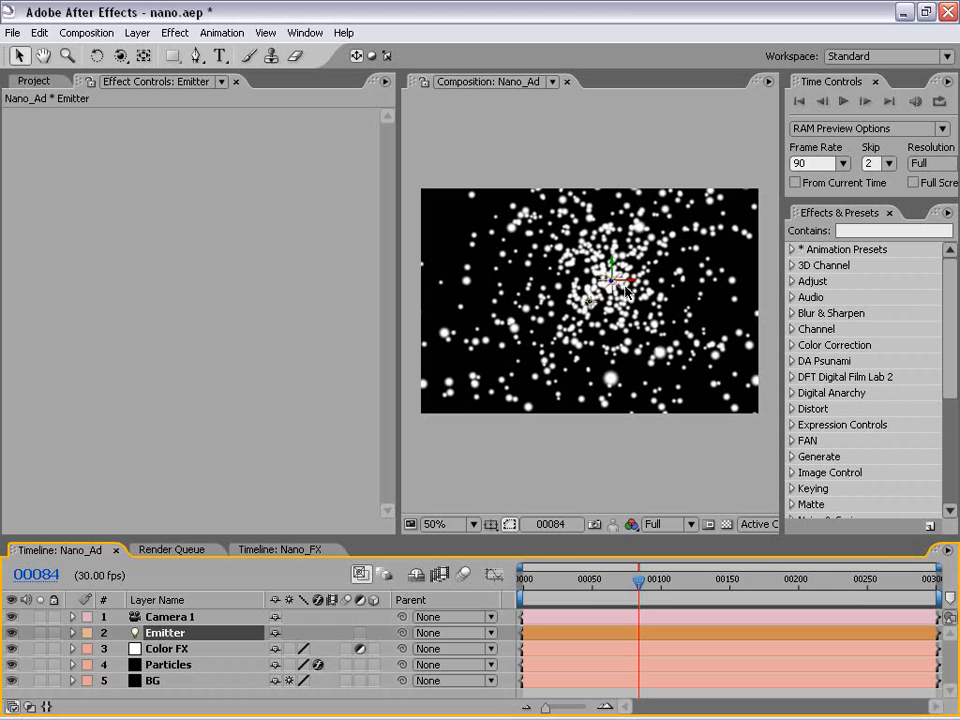
{"action": "left_click_drag", "start_coordinate": [626, 287], "coordinate": [483, 285]}
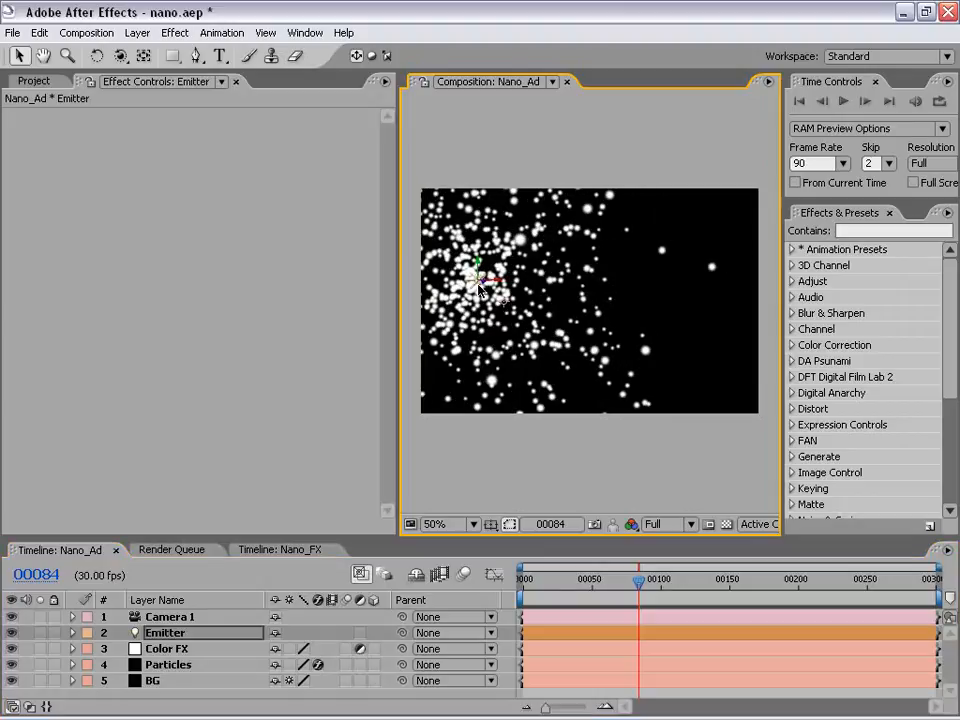
{"action": "key", "text": "ctrl+z"}
{"action": "left_click", "coordinate": [169, 636]}
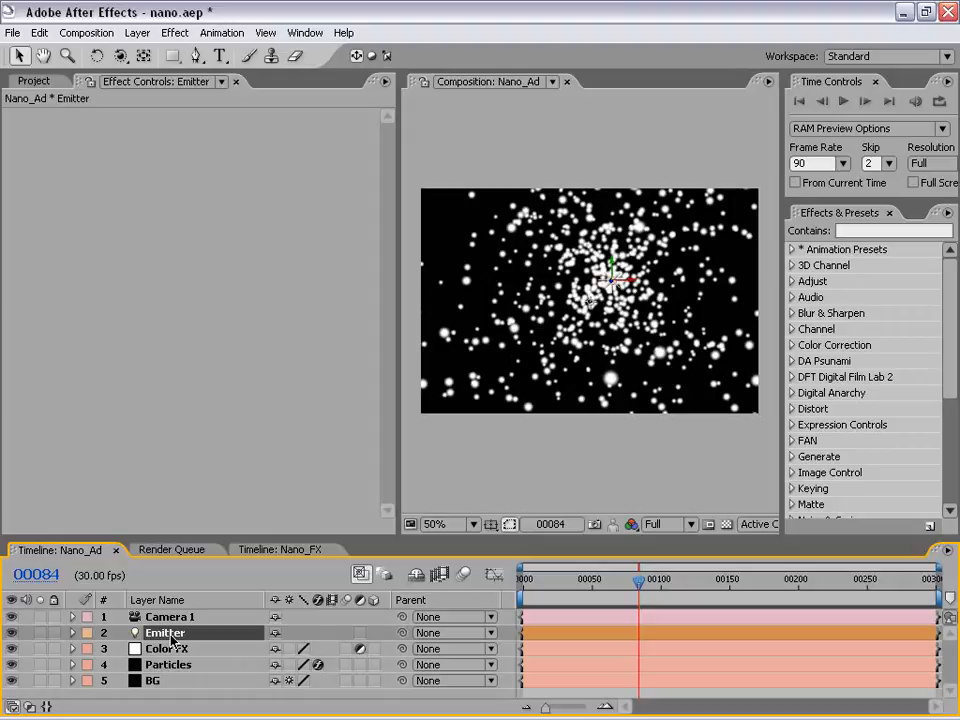
{"action": "left_click", "coordinate": [497, 447]}
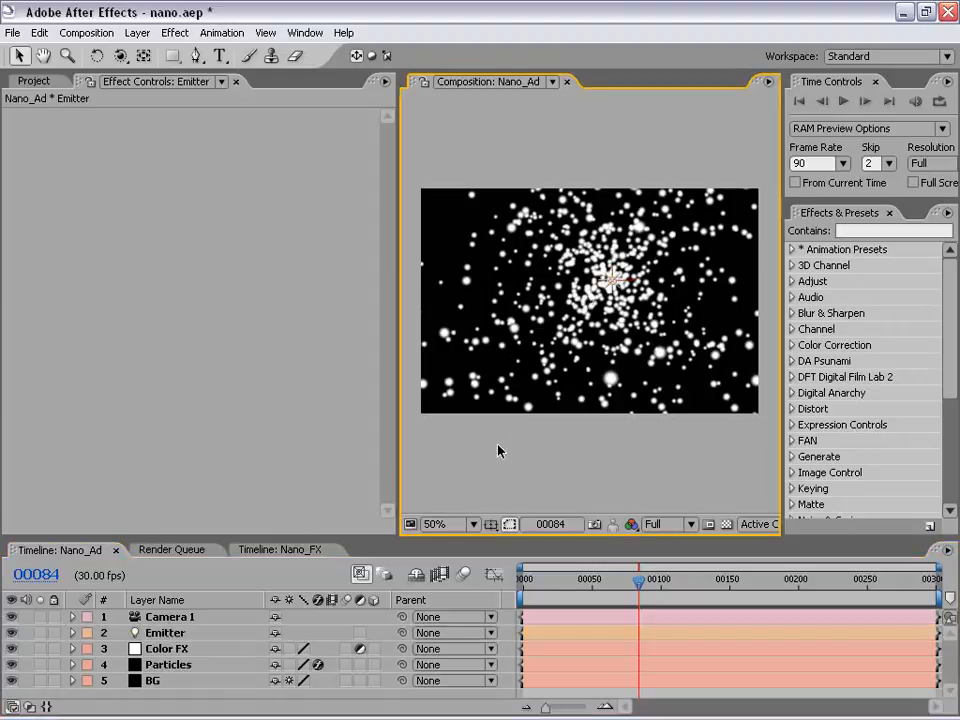
- Check the Emitter light's placement in the Top view, and return to the Active Camera view
{"action": "key", "text": "period"}
{"action": "key", "text": "comma"}
{"action": "left_click", "coordinate": [665, 524]}
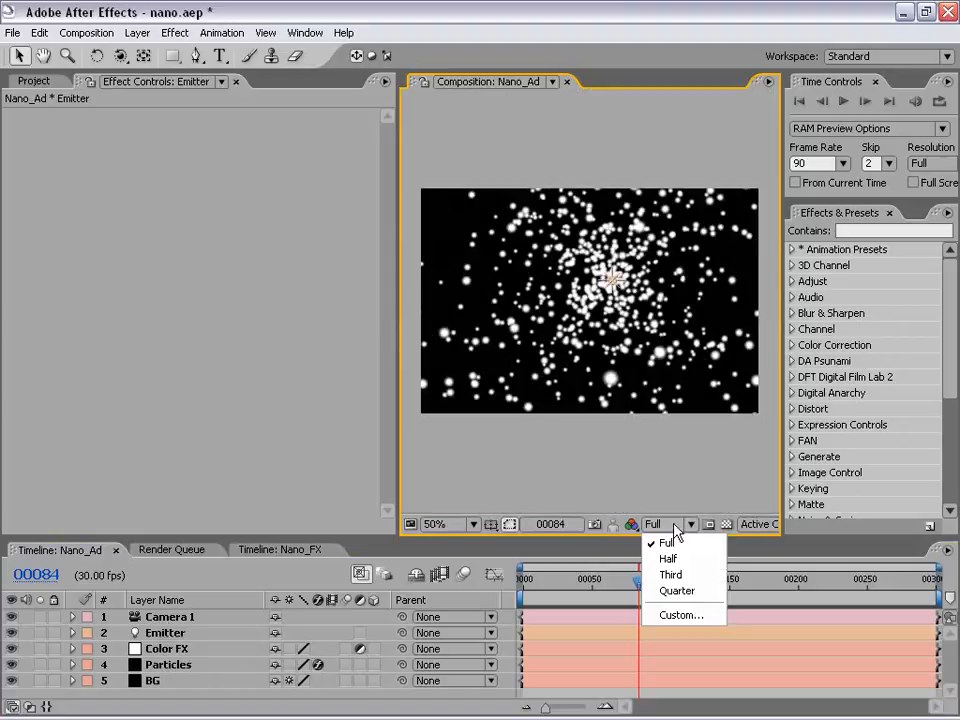
{"action": "left_click", "coordinate": [757, 524]}
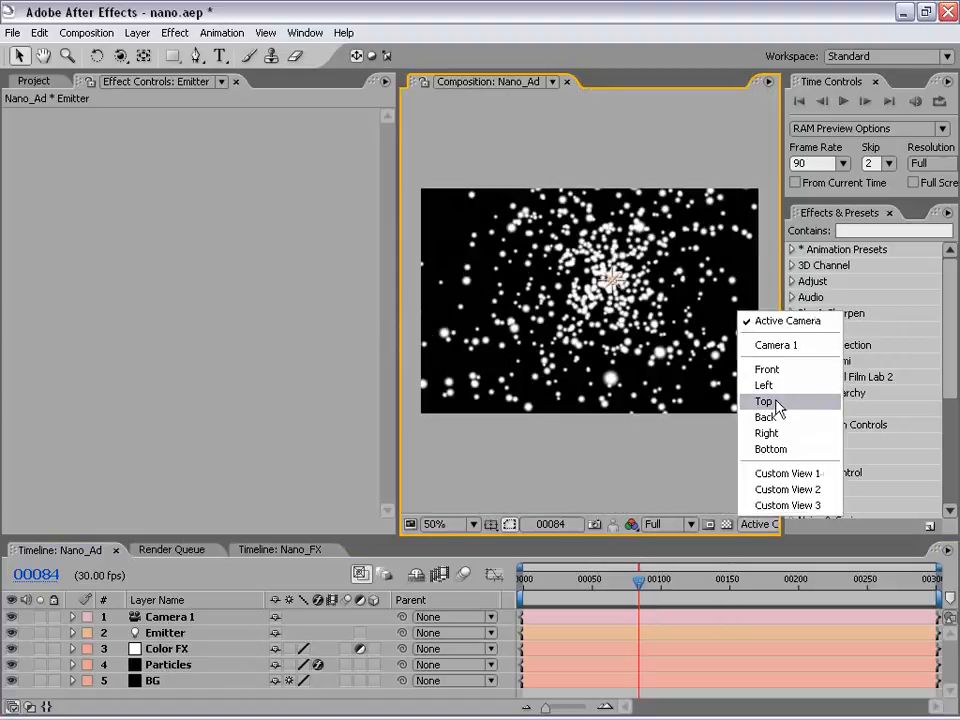
{"action": "left_click", "coordinate": [772, 401]}
{"action": "left_click", "coordinate": [604, 421]}
{"action": "mouse_move", "coordinate": [606, 413]}
{"action": "left_mouse_down"}
{"action": "mouse_move", "coordinate": [614, 322]}
{"action": "mouse_move", "coordinate": [621, 424]}
{"action": "left_mouse_up"}
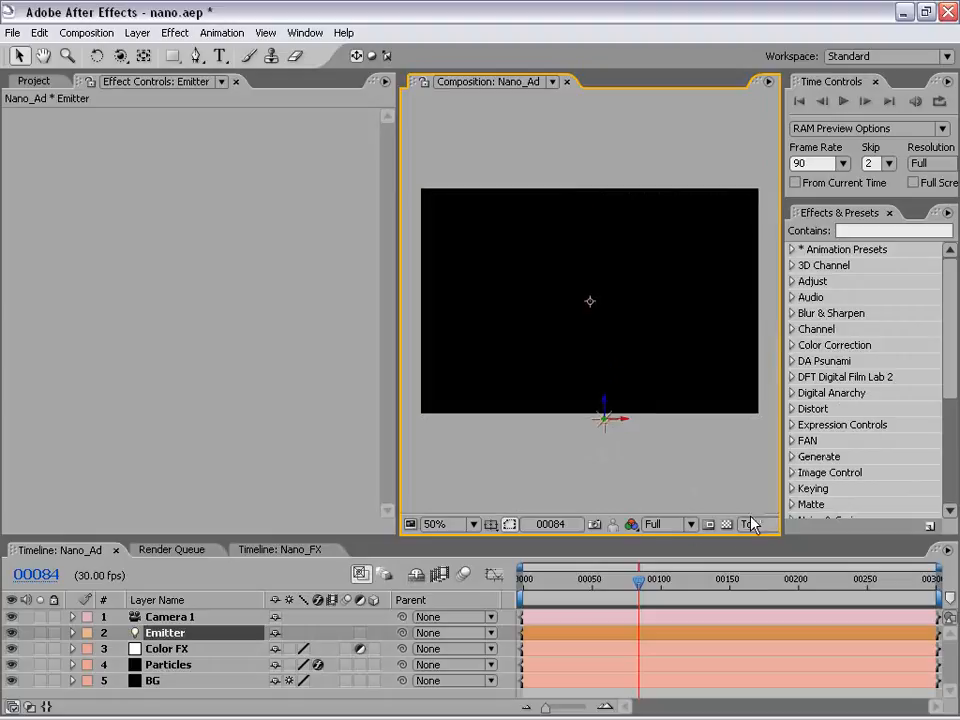
{"action": "left_click", "coordinate": [749, 524]}
{"action": "left_click", "coordinate": [757, 322]}
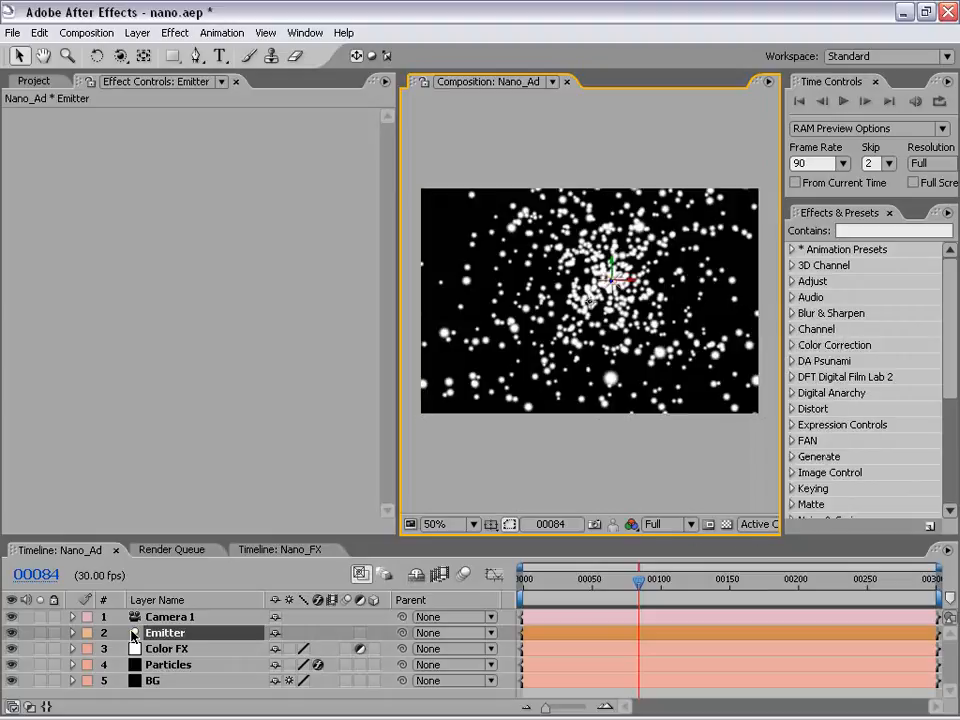
- Set Velocity, Velocity Random and Velocity from Motion to 0 in the Particles layer's Particular emitter
{"action": "left_click", "coordinate": [165, 665]}
{"action": "scroll", "coordinate": [272, 294], "scroll_direction": "down", "scroll_amount": 3}
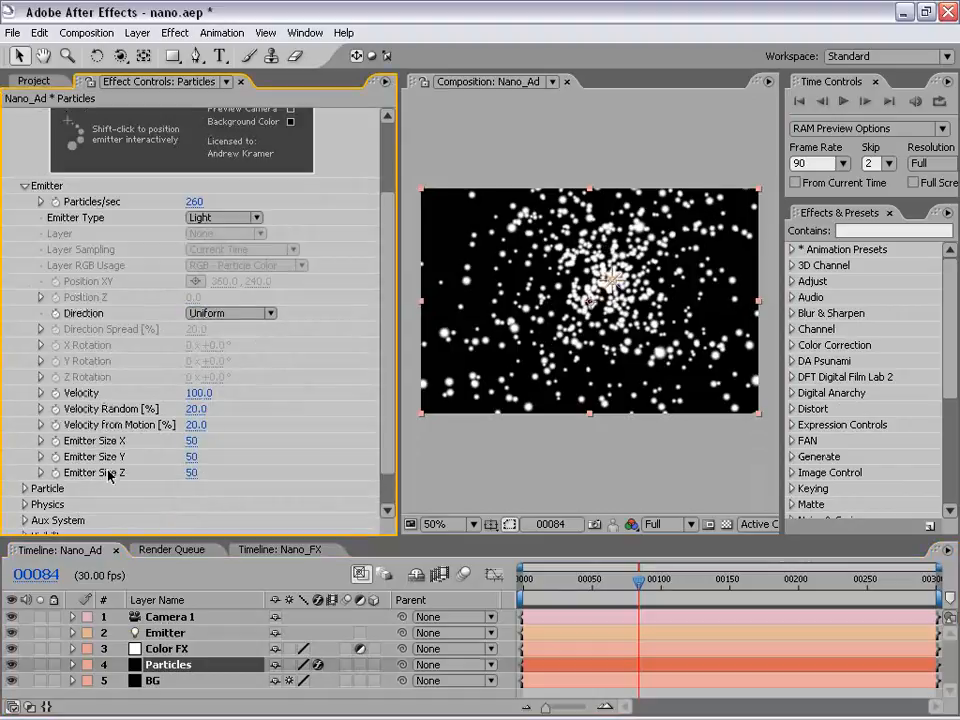
{"action": "left_click", "coordinate": [198, 395]}
{"action": "type", "text": "0"}
{"action": "left_click", "coordinate": [196, 409]}
{"action": "type", "text": "0"}
{"action": "left_click", "coordinate": [196, 425]}
{"action": "type", "text": "0"}
- Set Particular's Emitter Size X, Y and Z to 0
{"action": "left_click", "coordinate": [193, 441]}
{"action": "type", "text": "0"}
{"action": "left_click", "coordinate": [195, 457]}
{"action": "type", "text": "0"}
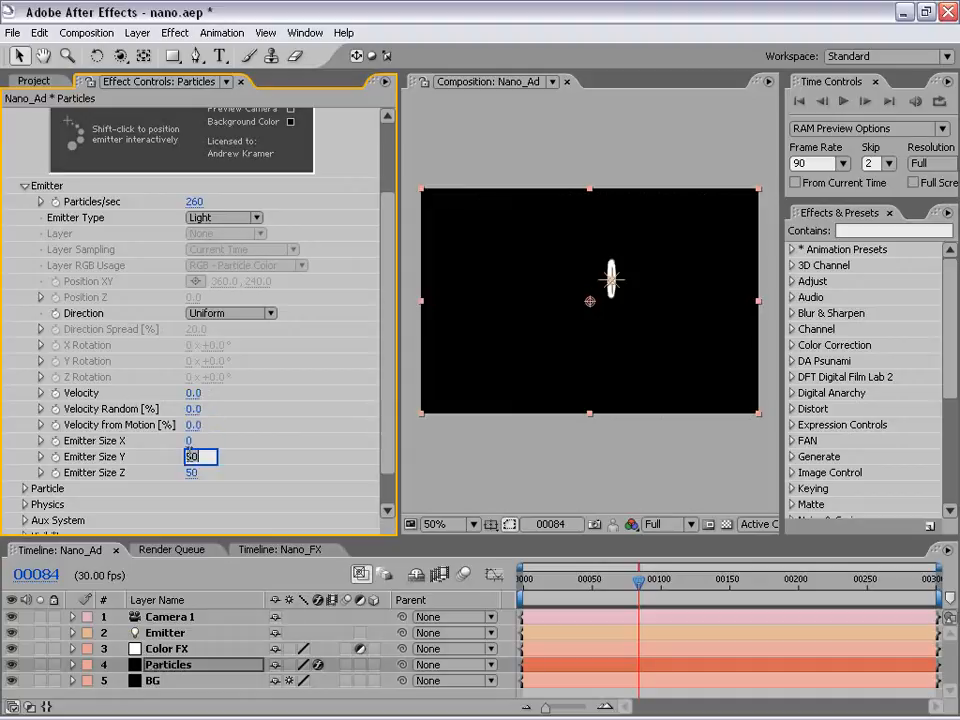
{"action": "left_click", "coordinate": [190, 472]}
{"action": "type", "text": "0"}
{"action": "key", "text": "Return"}
{"action": "mouse_move", "coordinate": [196, 393]}
{"action": "left_mouse_down"}
{"action": "mouse_move", "coordinate": [205, 393]}
{"action": "mouse_move", "coordinate": [197, 393]}
{"action": "left_mouse_up"}
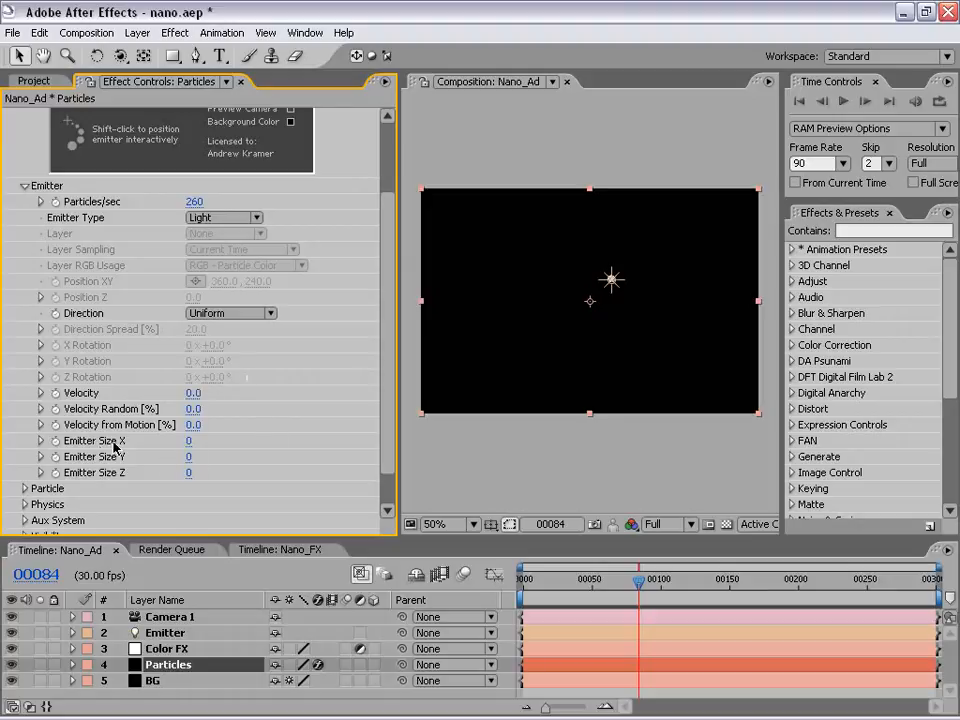
- Try enlarging the emitter with Emitter Size X at 90 and a larger Size Y, and reset Emitter Size X, Y and Z to 0
{"action": "left_click_drag", "start_coordinate": [188, 440], "coordinate": [250, 440]}
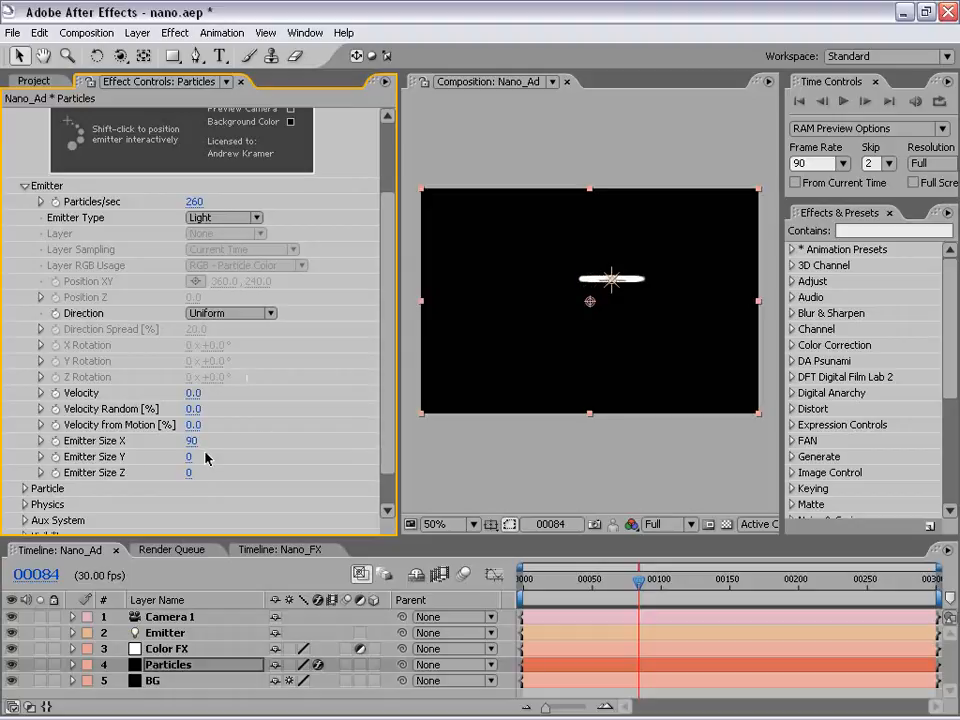
{"action": "left_click_drag", "start_coordinate": [189, 456], "coordinate": [231, 467]}
{"action": "left_click", "coordinate": [190, 470]}
{"action": "type", "text": "0"}
{"action": "key", "text": "shift+Tab"}
{"action": "type", "text": "0"}
{"action": "key", "text": "shift+Tab"}
{"action": "type", "text": "0"}
{"action": "key", "text": "Return"}
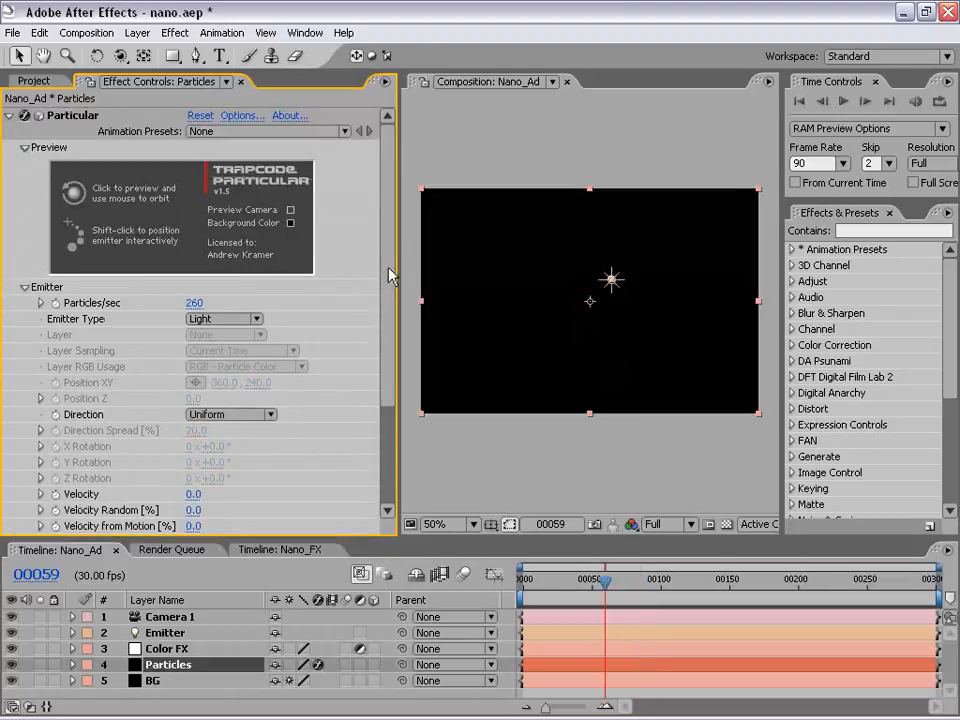
- Go to frame 0 and set the Life of Particular's particles to 5.0 seconds
{"action": "left_click_drag", "start_coordinate": [390, 274], "coordinate": [386, 381]}
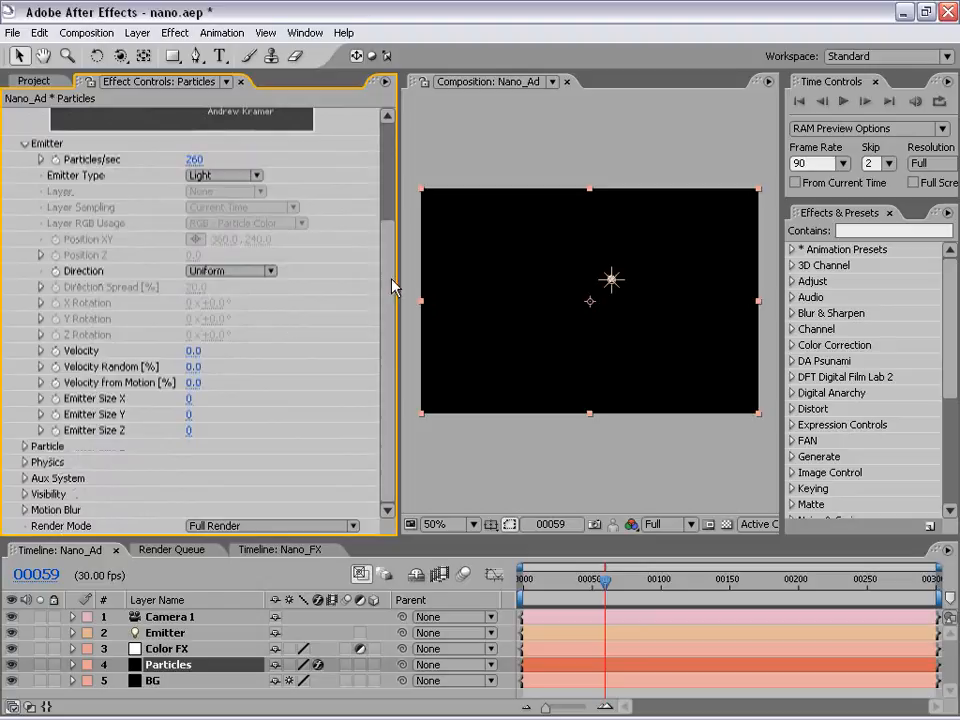
{"action": "left_click", "coordinate": [24, 446]}
{"action": "scroll", "coordinate": [22, 450], "scroll_direction": "down", "scroll_amount": 5}
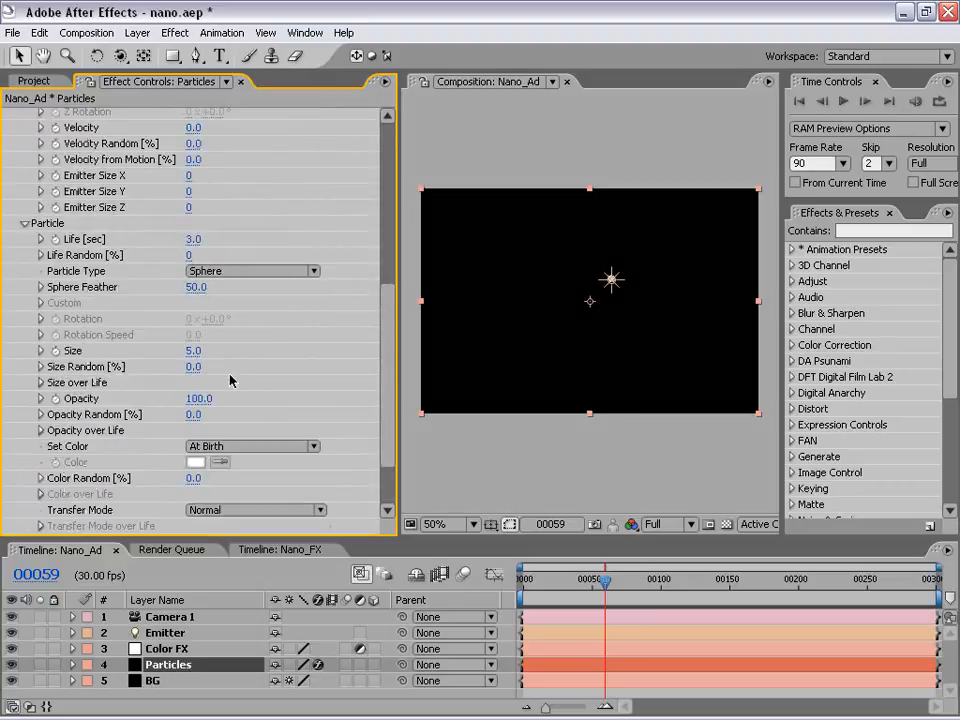
{"action": "left_click_drag", "start_coordinate": [579, 581], "coordinate": [500, 594]}
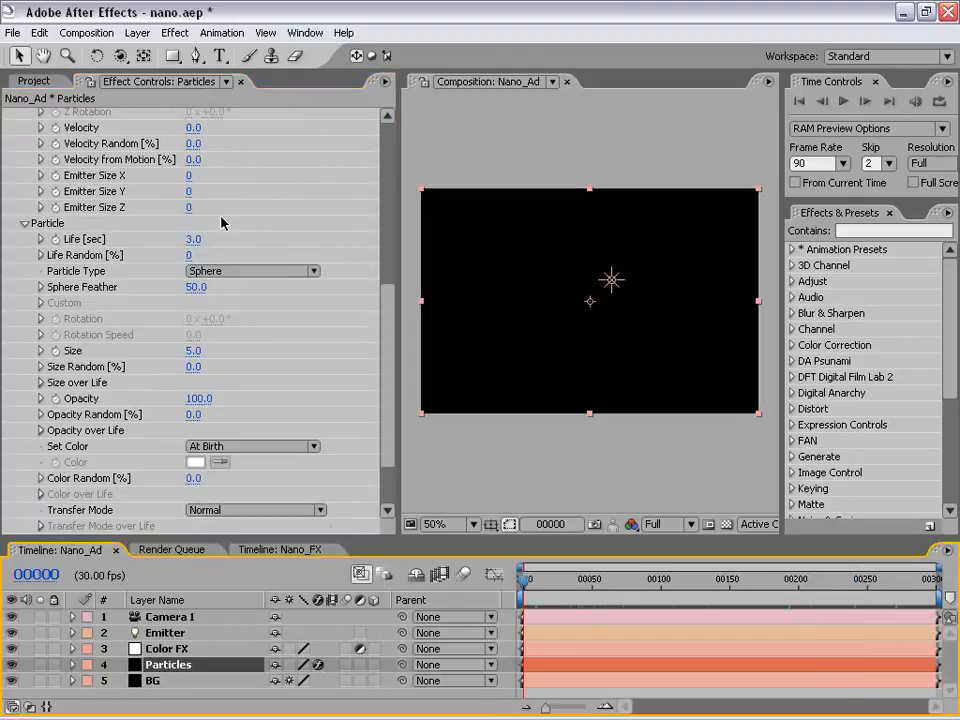
{"action": "left_click", "coordinate": [194, 240]}
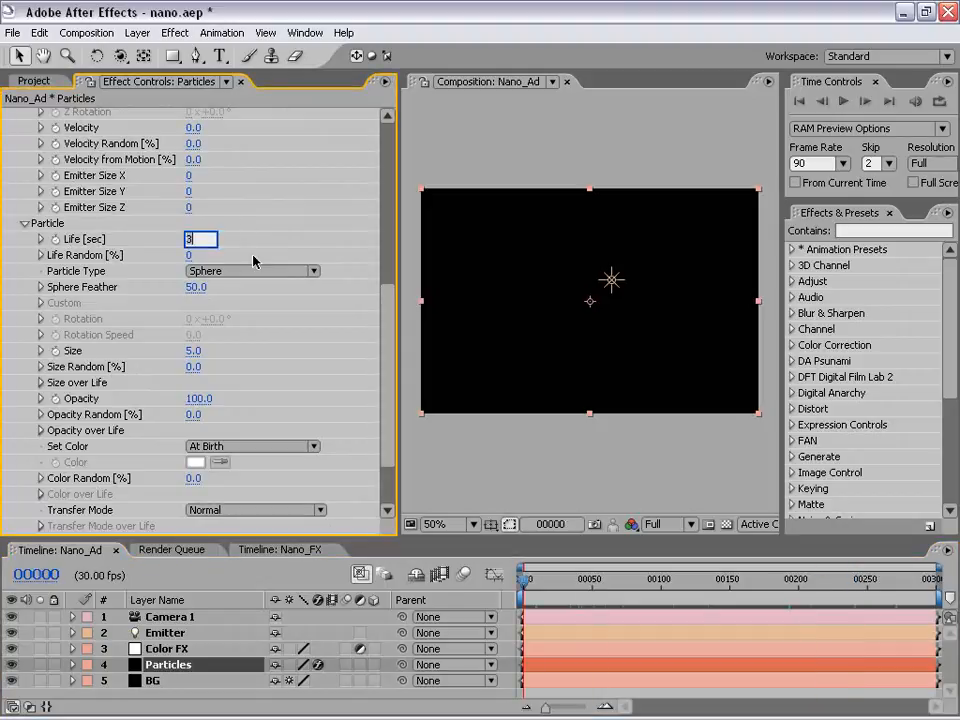
{"action": "key", "text": "Return"}
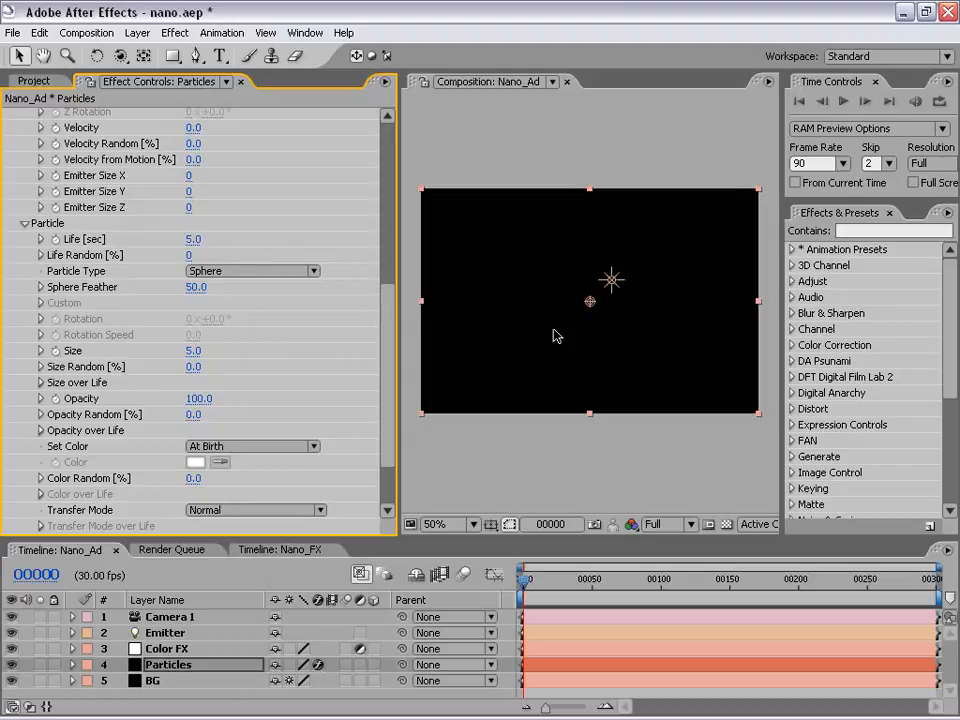
- Review the available Particle Type options, keep Sphere, and save the project
{"action": "mouse_move", "coordinate": [396, 540]}
{"action": "left_mouse_down"}
{"action": "mouse_move", "coordinate": [396, 512]}
{"action": "mouse_move", "coordinate": [396, 562]}
{"action": "mouse_move", "coordinate": [392, 540]}
{"action": "left_mouse_up"}
{"action": "left_click", "coordinate": [231, 272]}
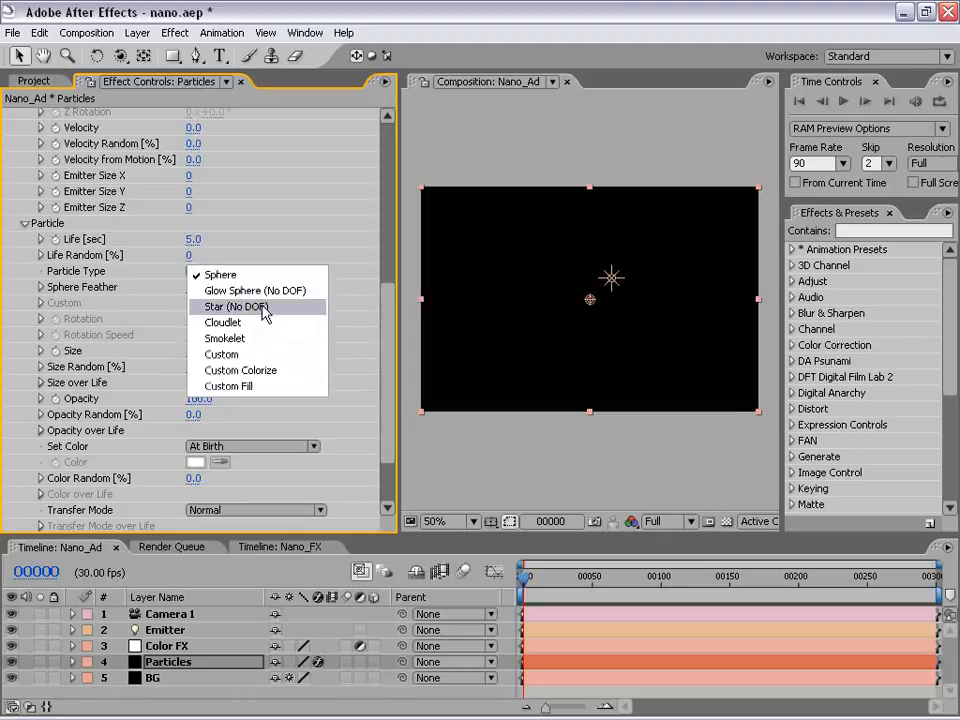
{"action": "left_click", "coordinate": [280, 184]}
{"action": "left_click", "coordinate": [476, 468]}
{"action": "key", "text": "ctrl+s"}
- Create a composition named Particle_50, 50 x 50 pixels, with a duration of 1 frame
{"action": "left_click", "coordinate": [87, 32]}
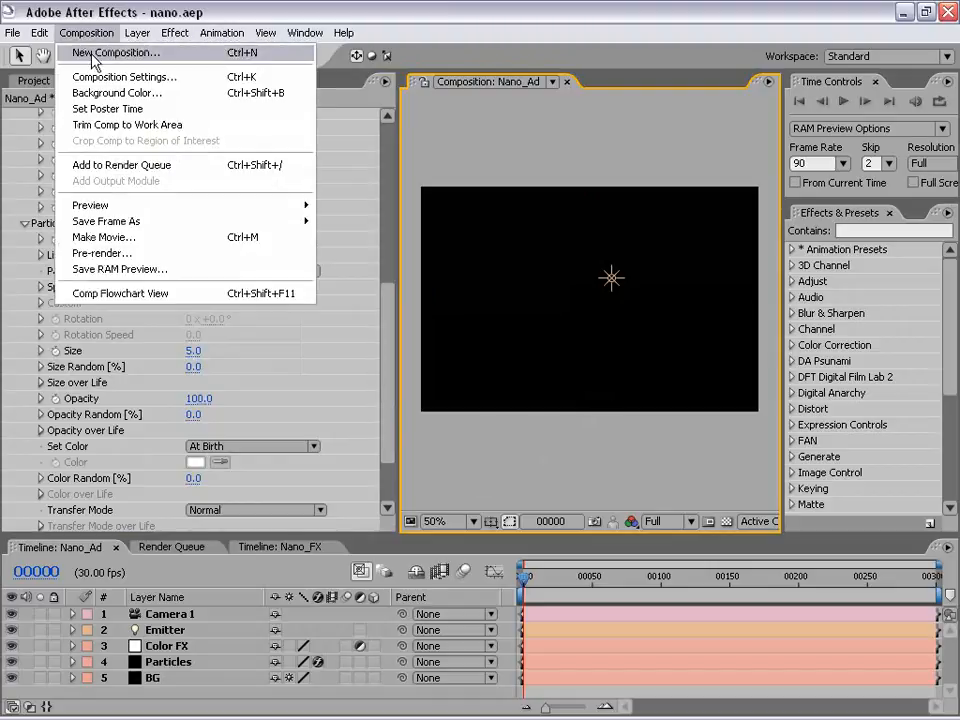
{"action": "left_click", "coordinate": [90, 56]}
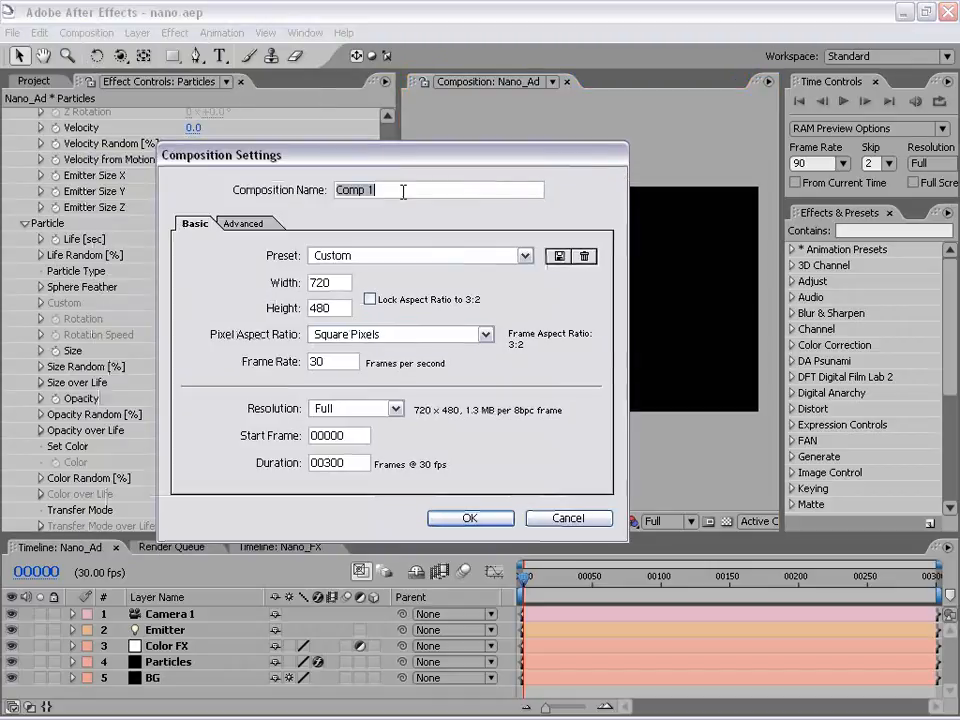
{"action": "type", "text": "Particle_50"}
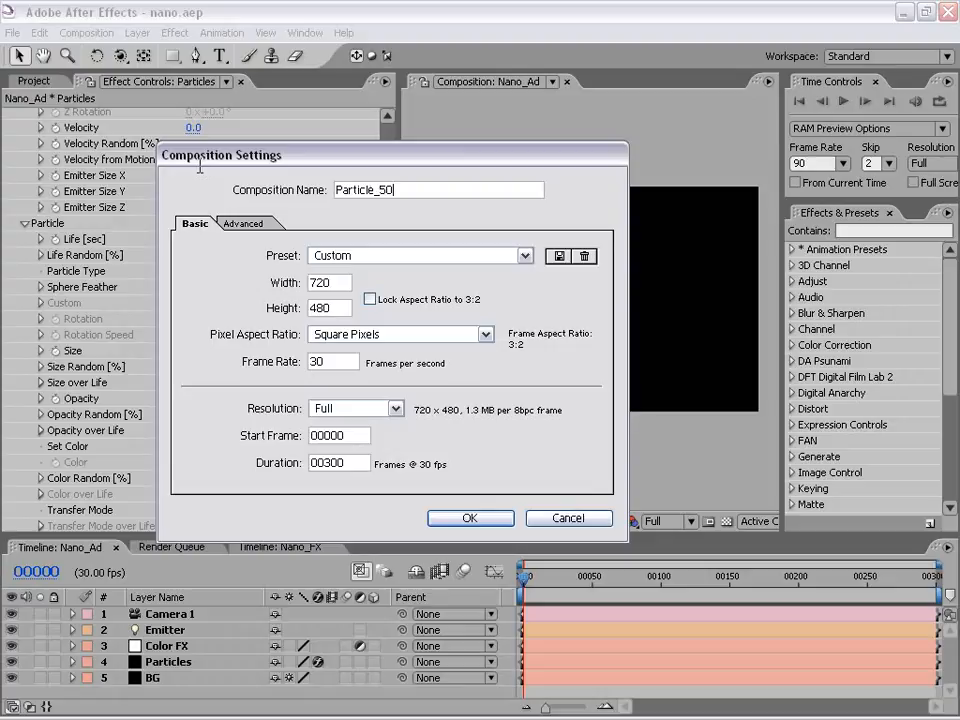
{"action": "double_click", "coordinate": [338, 283]}
{"action": "type", "text": "50"}
{"action": "key", "text": "Tab"}
{"action": "key", "text": "Tab"}
{"action": "type", "text": "50"}
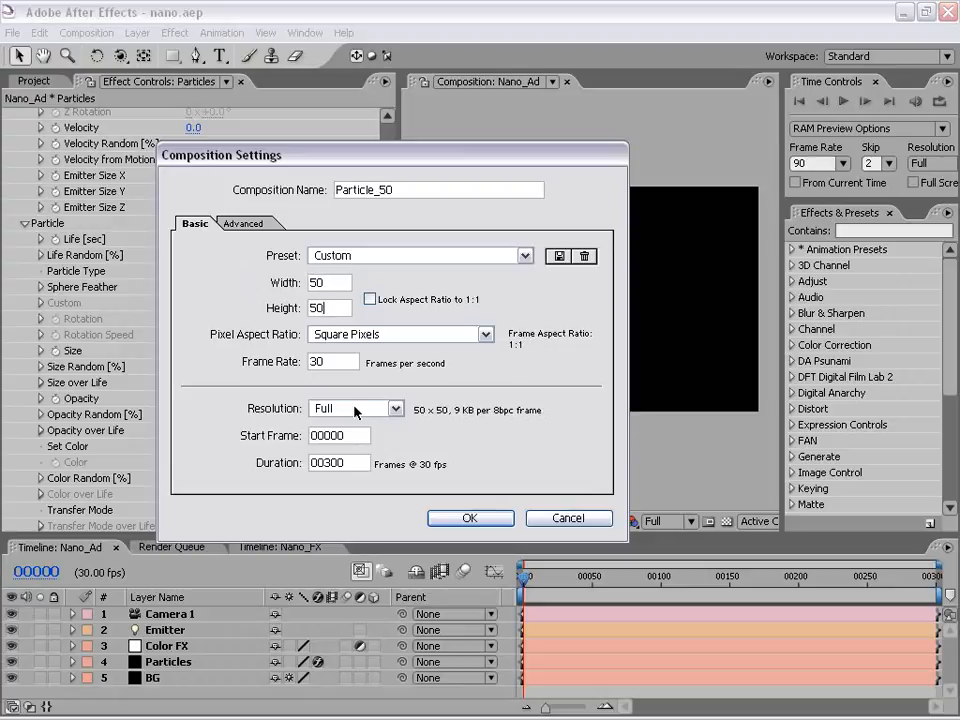
{"action": "double_click", "coordinate": [357, 466]}
{"action": "type", "text": "1"}
{"action": "left_click", "coordinate": [478, 518]}
- Add a white (FFFFFF) 50 x 50 pixel solid to the Particle_50 composition
{"action": "left_click", "coordinate": [575, 346]}
{"action": "scroll", "coordinate": [591, 337], "scroll_direction": "up", "scroll_amount": 5}
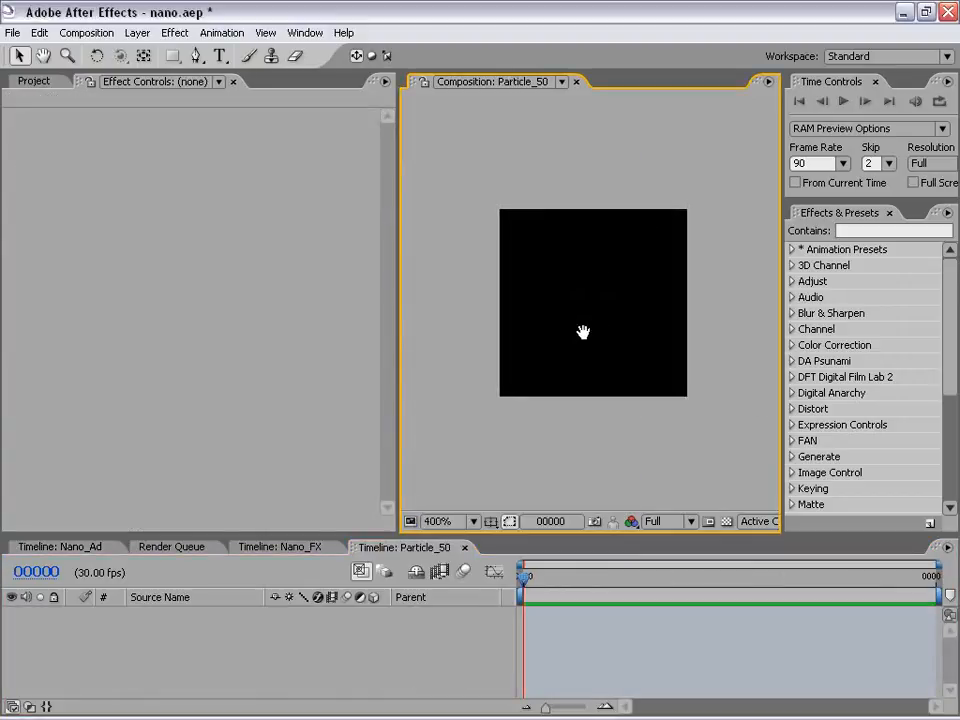
{"action": "left_click", "coordinate": [136, 33]}
{"action": "mouse_move", "coordinate": [340, 51]}
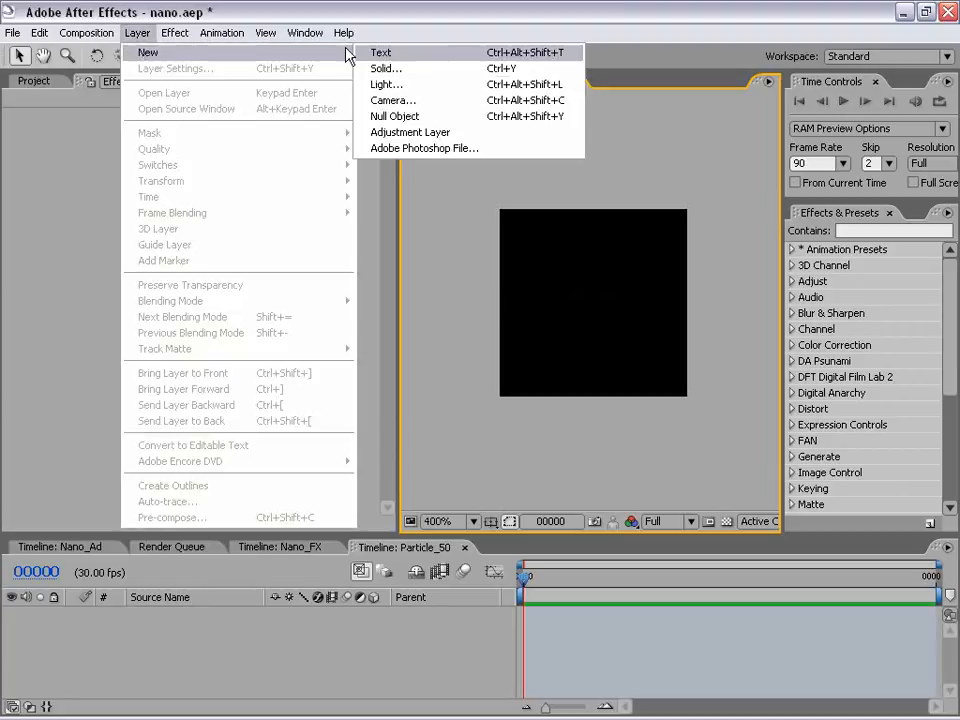
{"action": "left_click", "coordinate": [405, 67]}
{"action": "left_click", "coordinate": [389, 428]}
{"action": "left_click", "coordinate": [373, 317]}
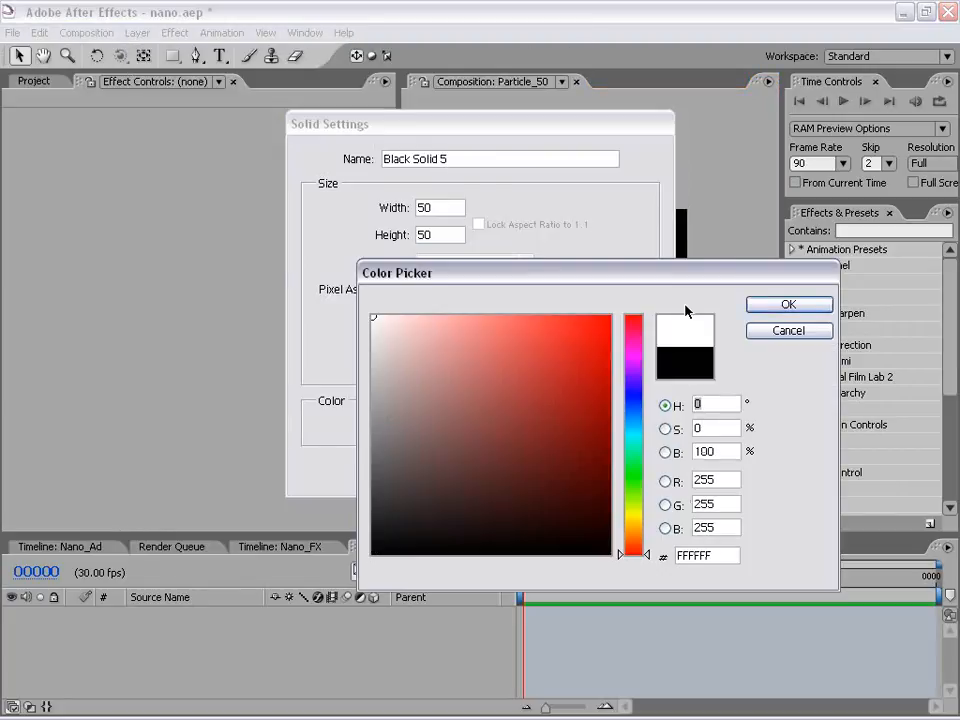
{"action": "left_click", "coordinate": [768, 306]}
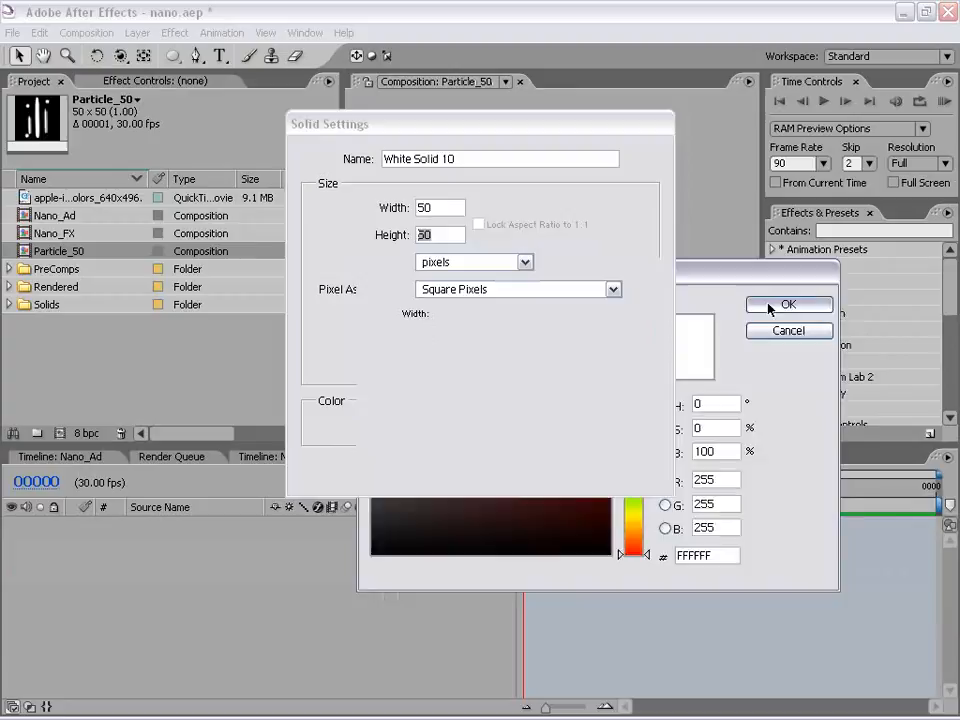
{"action": "left_click", "coordinate": [784, 306]}
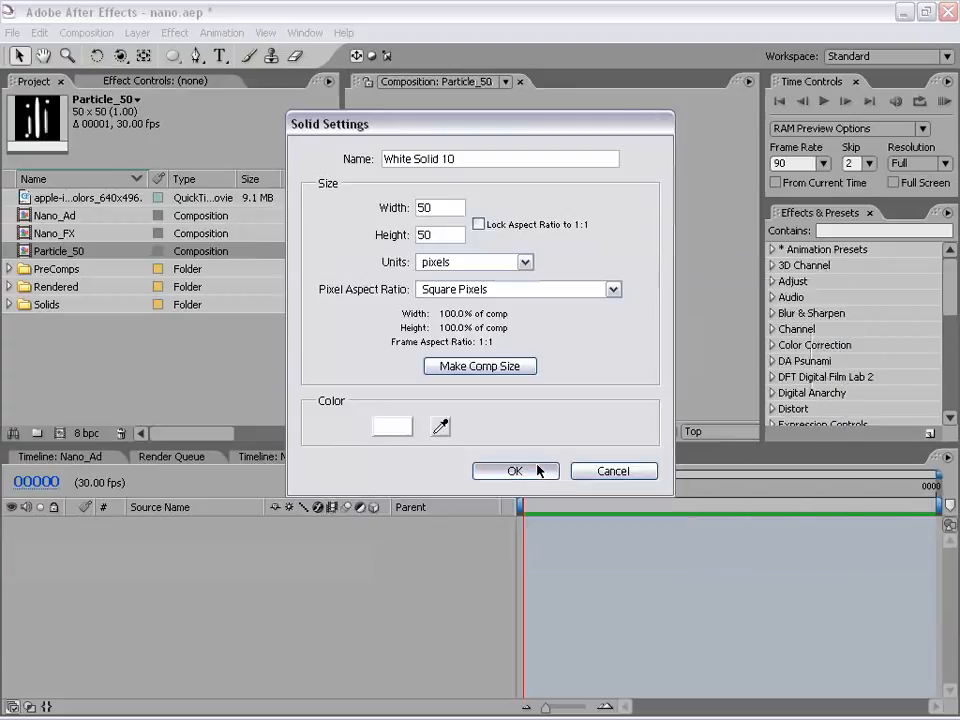
{"action": "left_click", "coordinate": [515, 471]}
- Draw a closed, tall and narrow curved mask with the Pen tool down the middle of the white solid, almost its full height
{"action": "left_click_drag", "start_coordinate": [558, 281], "coordinate": [536, 300]}
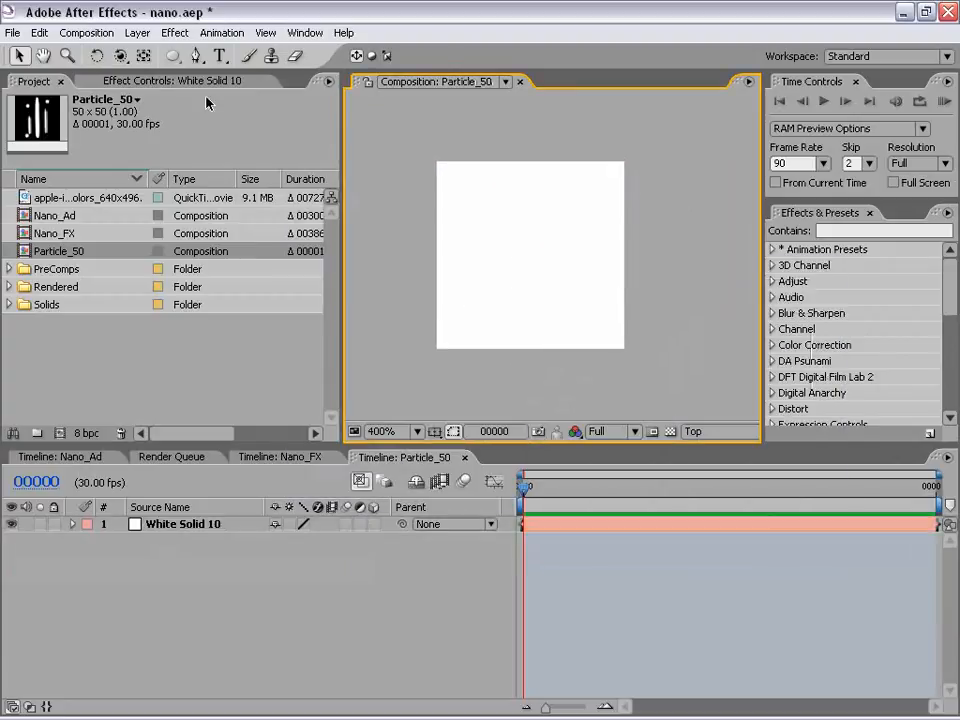
{"action": "left_click", "coordinate": [198, 57]}
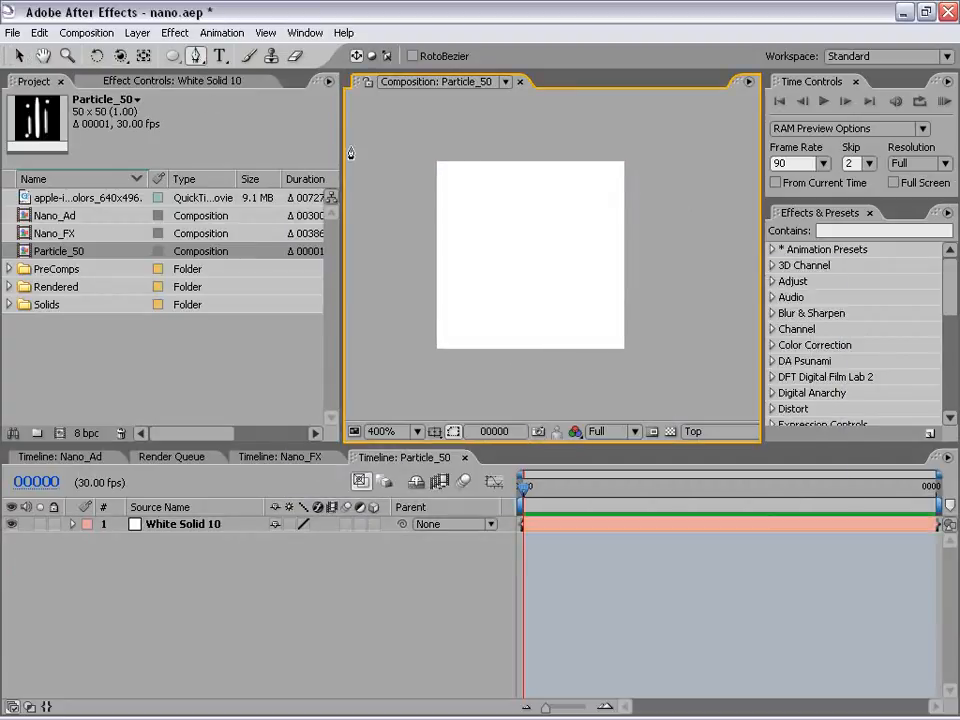
{"action": "left_click", "coordinate": [560, 532]}
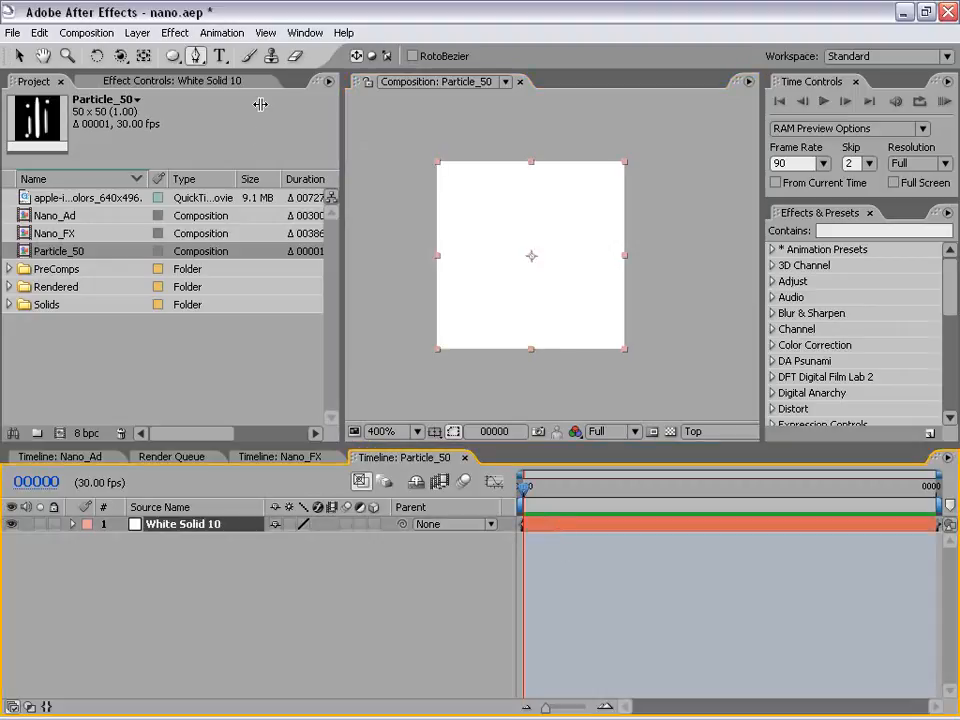
{"action": "mouse_move", "coordinate": [529, 168]}
{"action": "left_mouse_down"}
{"action": "mouse_move", "coordinate": [513, 252]}
{"action": "mouse_move", "coordinate": [517, 244]}
{"action": "left_mouse_up"}
{"action": "key", "text": "ctrl+z"}
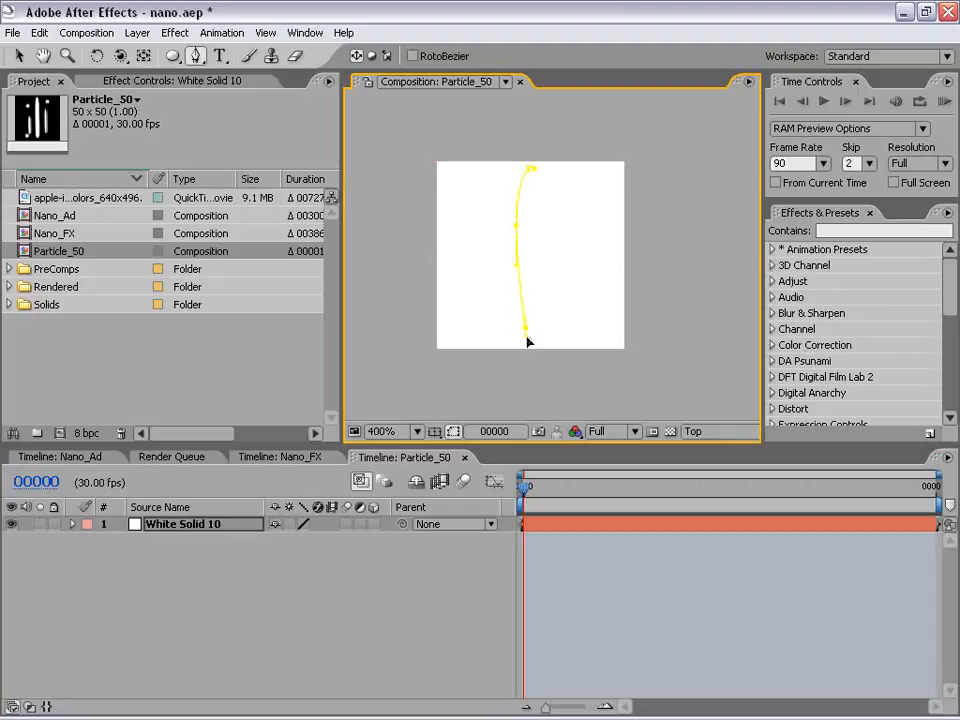
{"action": "left_click_drag", "start_coordinate": [537, 222], "coordinate": [538, 201]}
{"action": "left_click", "coordinate": [531, 170]}
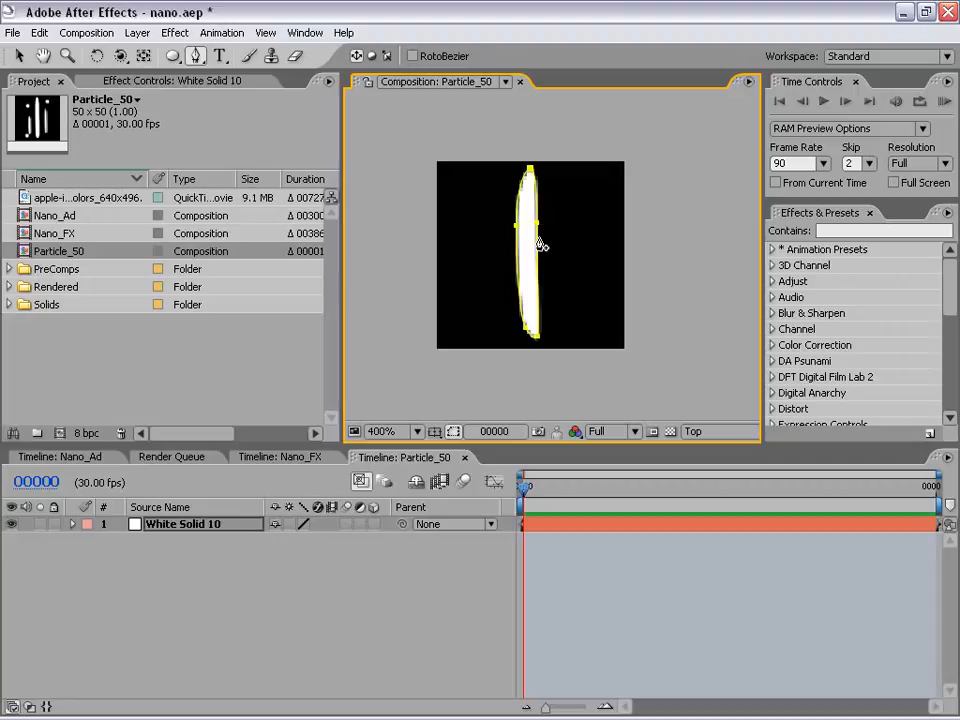
- Refine the mask's outline by adjusting its points, shifting the bottom point slightly left to even out the stroke
{"action": "key", "text": "v"}
{"action": "scroll", "coordinate": [544, 223], "scroll_direction": "up", "scroll_amount": 1}
{"action": "left_click", "coordinate": [521, 128]}
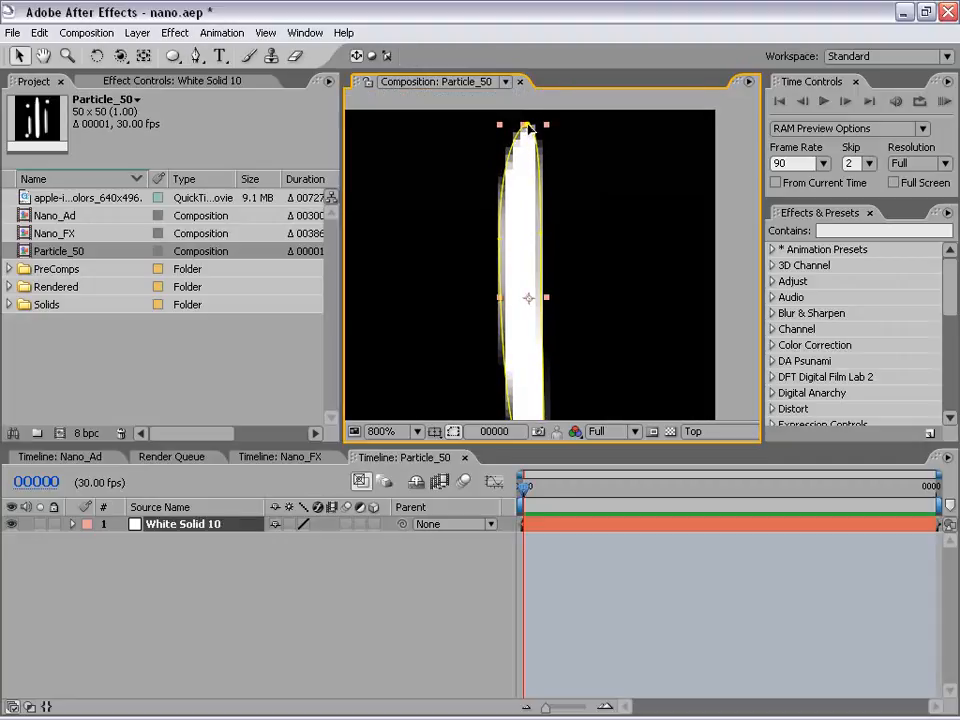
{"action": "scroll", "coordinate": [541, 271], "scroll_direction": "down", "scroll_amount": 1}
{"action": "left_click_drag", "start_coordinate": [541, 271], "coordinate": [537, 217]}
{"action": "left_click", "coordinate": [571, 363]}
{"action": "left_click", "coordinate": [536, 220]}
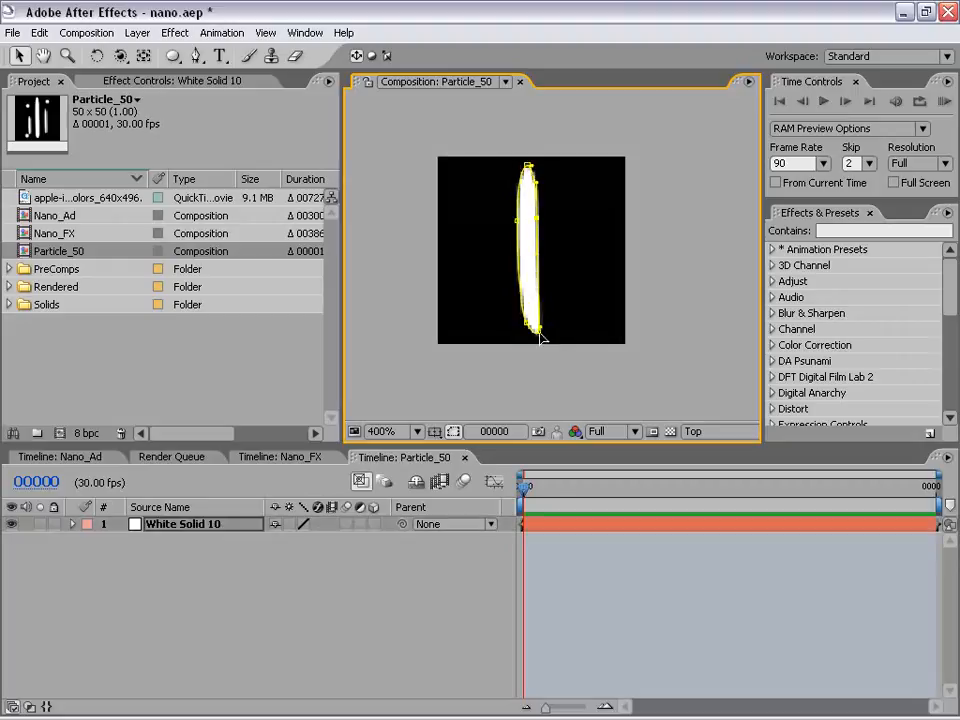
{"action": "left_click_drag", "start_coordinate": [540, 337], "coordinate": [533, 334]}
{"action": "left_click", "coordinate": [531, 250]}
{"action": "left_click", "coordinate": [561, 568]}
- Duplicate the masked white solid layer twice
{"action": "left_click", "coordinate": [549, 528]}
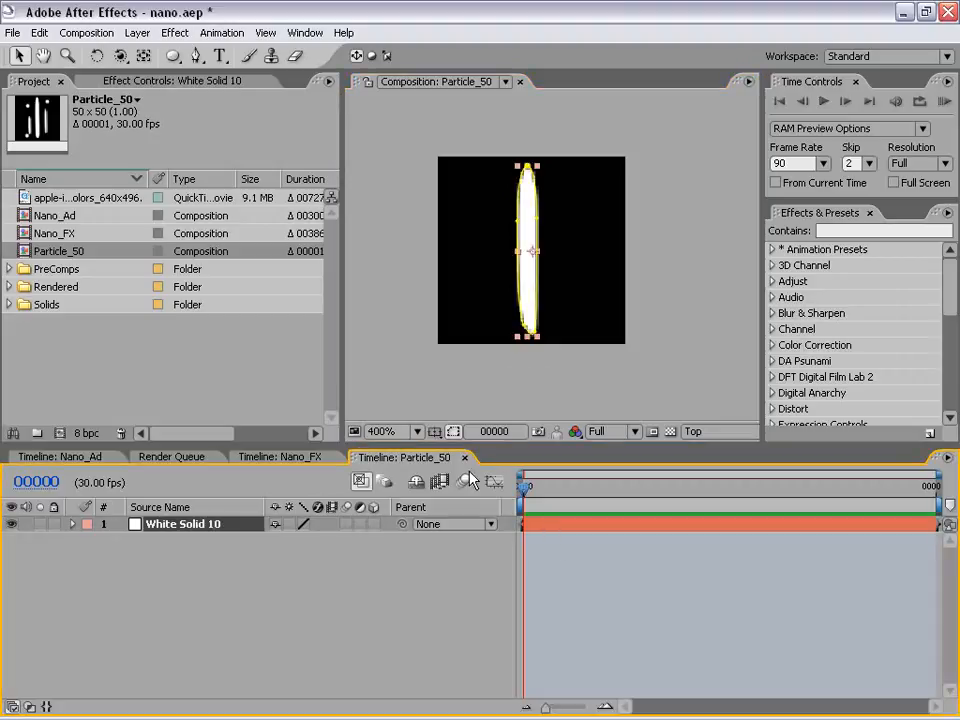
{"action": "key", "text": "ctrl+d"}
{"action": "key", "text": "ctrl+d"}
- Move the second layer's stroke left of the original, and scale its mask to a narrower stroke about half as tall
{"action": "left_click", "coordinate": [183, 543]}
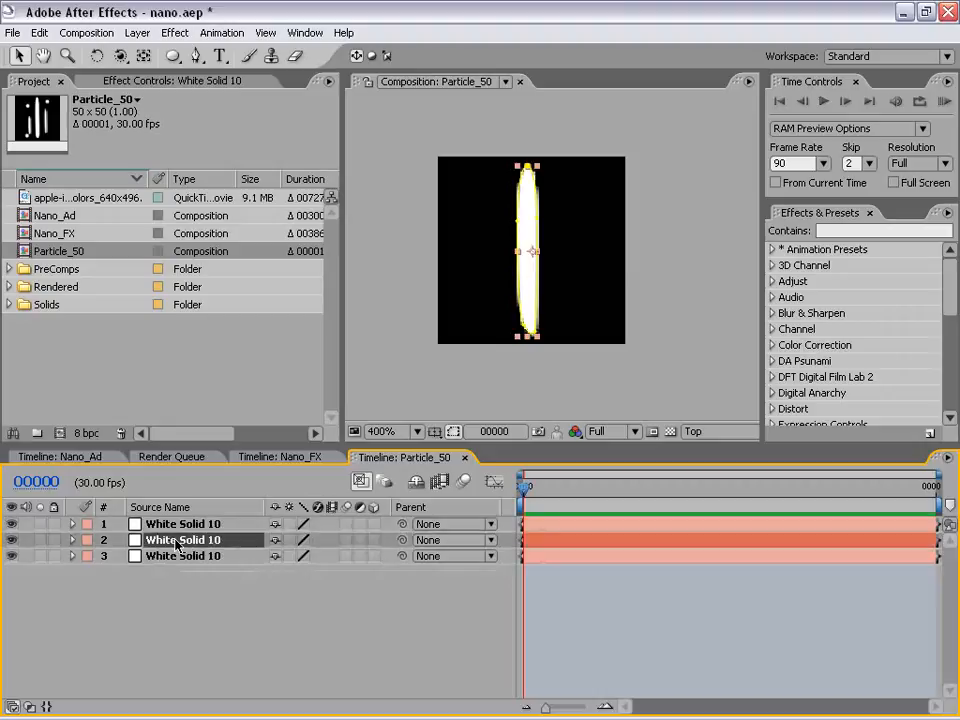
{"action": "left_click_drag", "start_coordinate": [531, 208], "coordinate": [528, 267]}
{"action": "scroll", "coordinate": [507, 225], "scroll_direction": "up", "scroll_amount": 1}
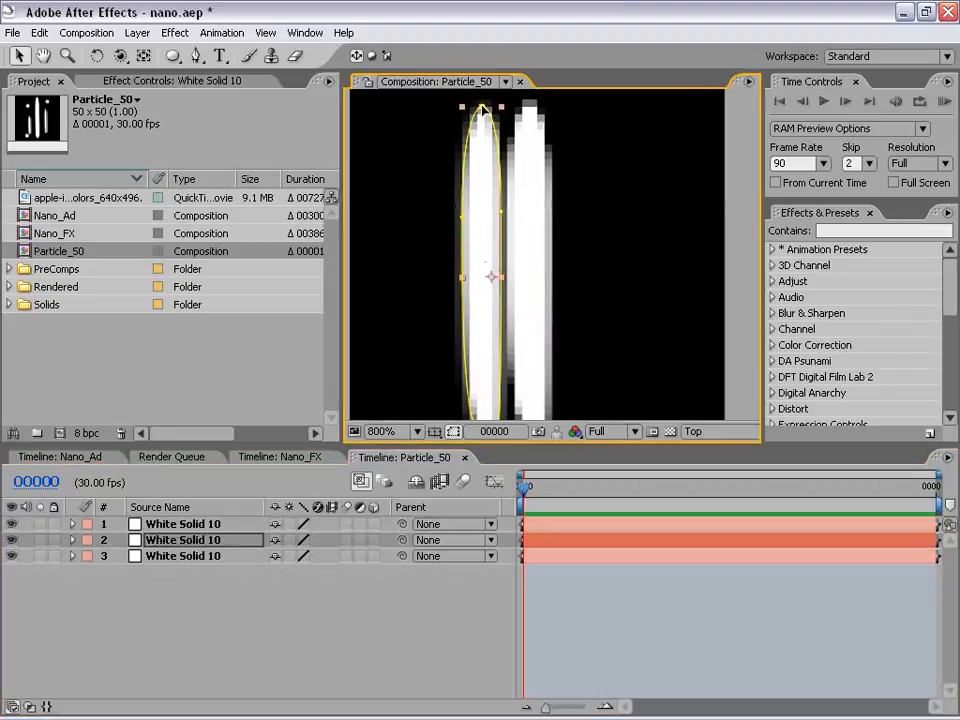
{"action": "left_click_drag", "start_coordinate": [499, 105], "coordinate": [491, 279]}
{"action": "left_click_drag", "start_coordinate": [475, 322], "coordinate": [476, 264]}
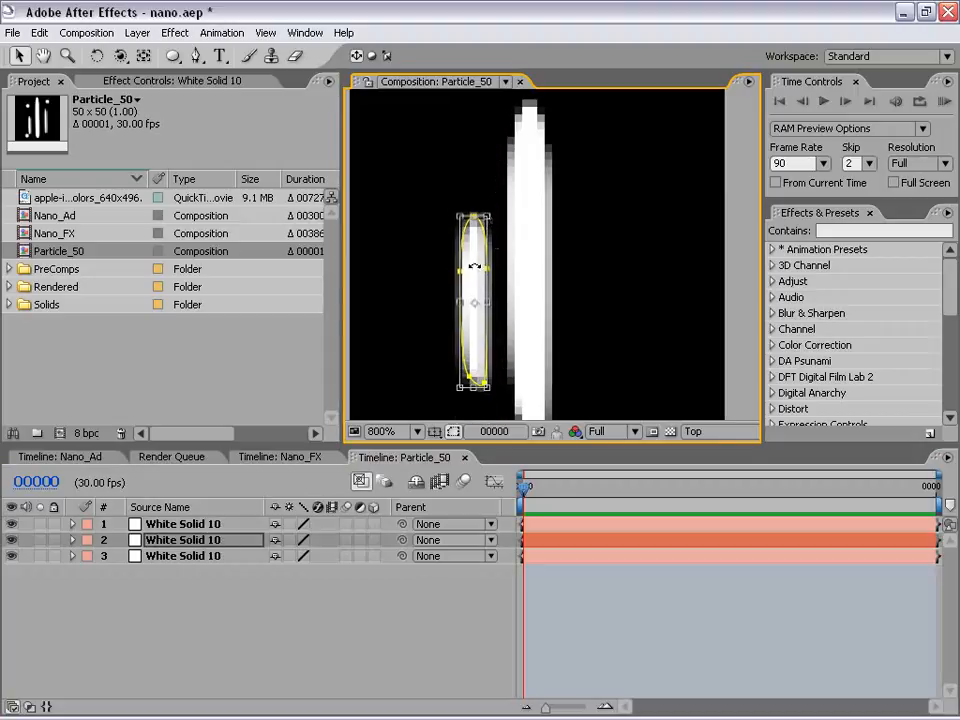
{"action": "key", "text": "comma"}
{"action": "key", "text": "period"}
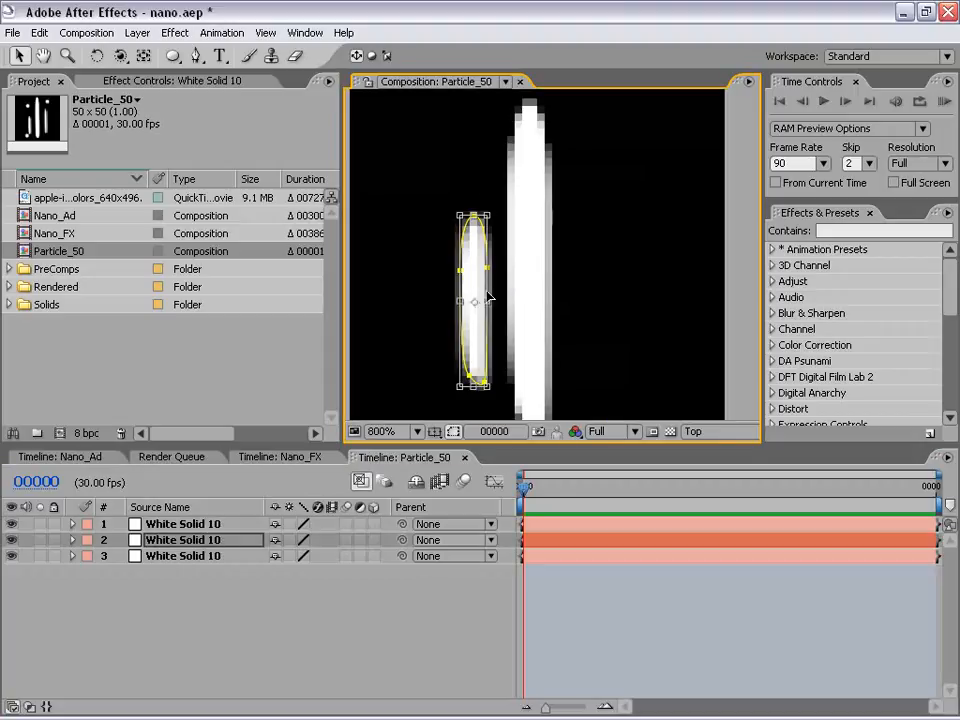
{"action": "left_click_drag", "start_coordinate": [488, 302], "coordinate": [483, 302]}
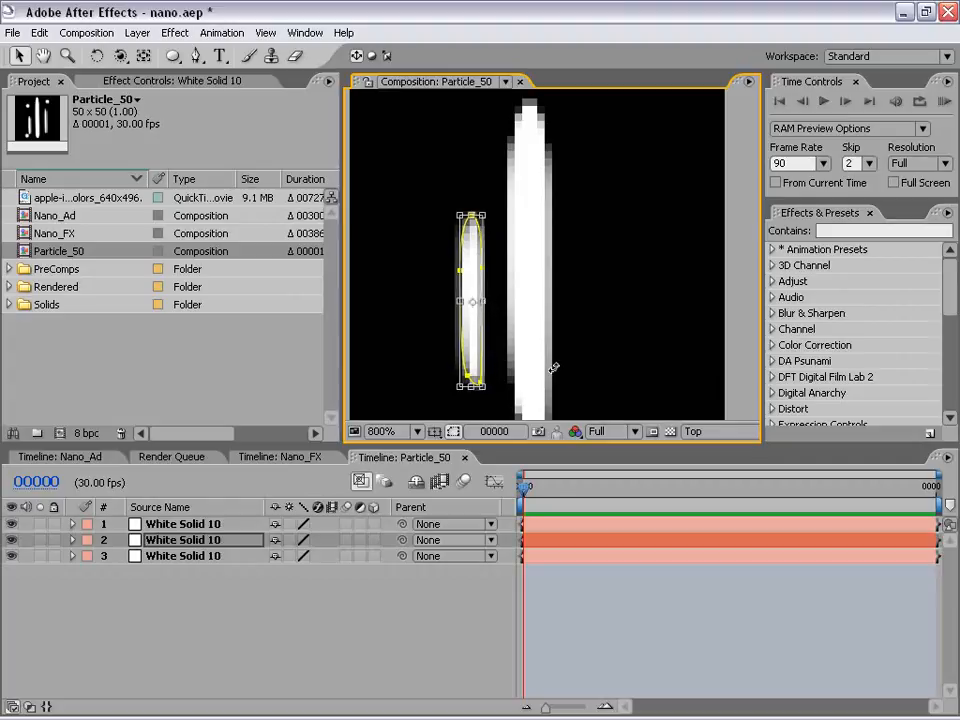
- Move the top layer's stroke right of the central one, and scale its mask narrower and to about two-thirds height from the bottom up
{"action": "left_click", "coordinate": [141, 611]}
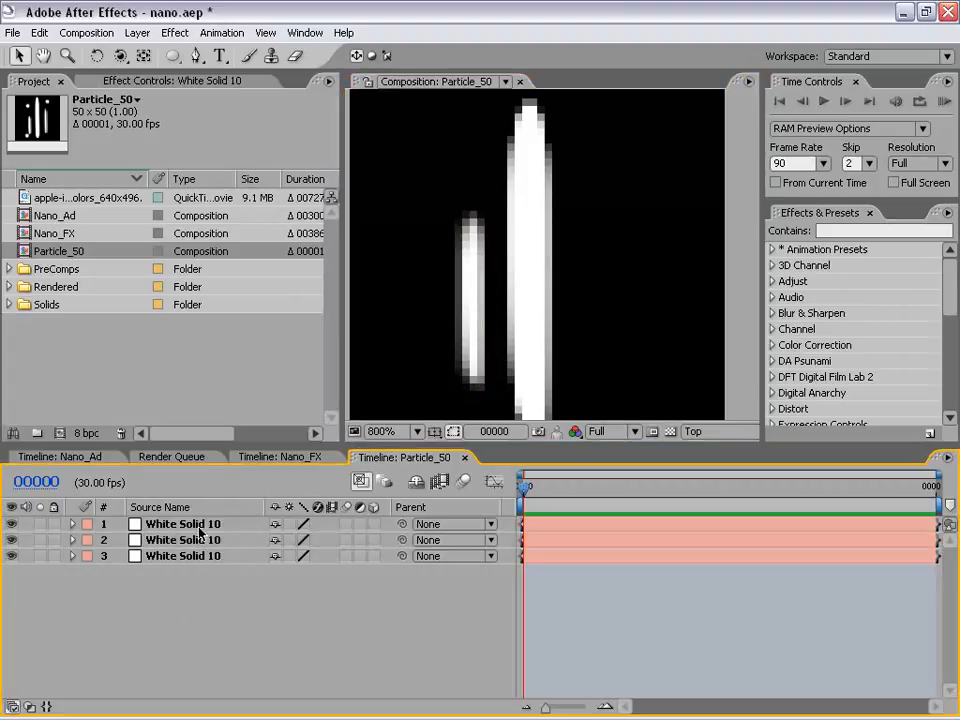
{"action": "left_click", "coordinate": [523, 315]}
{"action": "left_click_drag", "start_coordinate": [533, 317], "coordinate": [595, 321]}
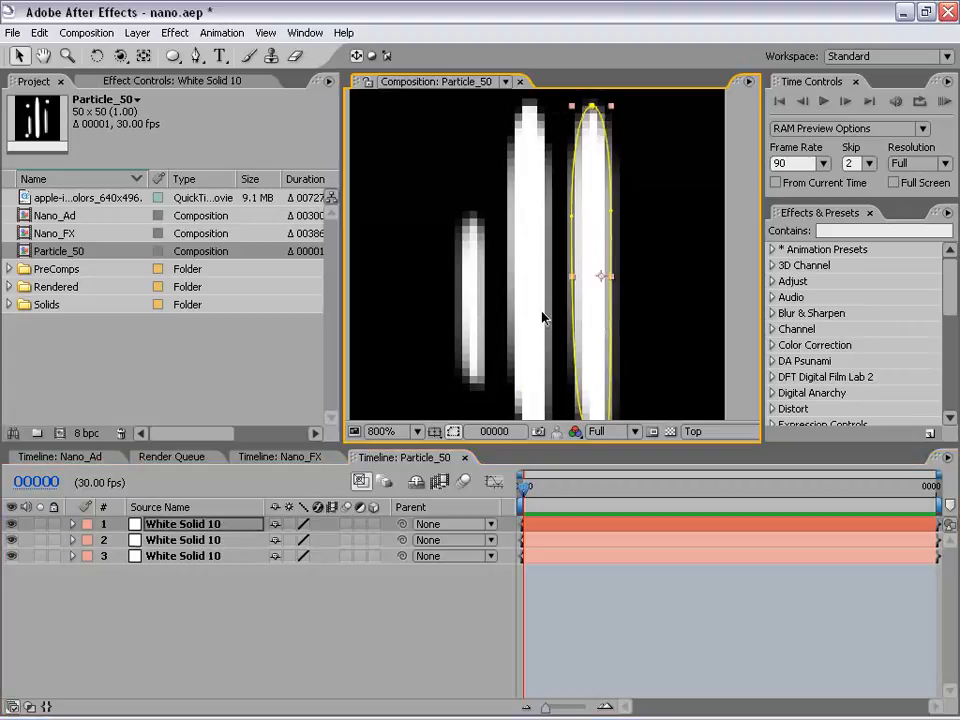
{"action": "scroll", "coordinate": [560, 320], "scroll_direction": "down", "scroll_amount": 1}
{"action": "double_click", "coordinate": [582, 294]}
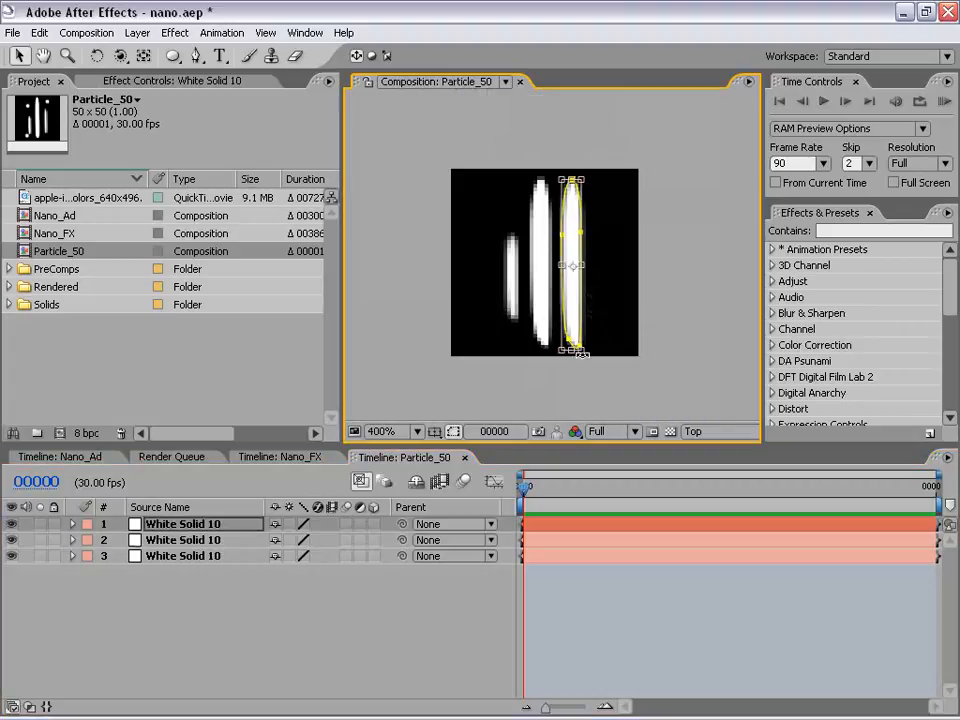
{"action": "left_click_drag", "start_coordinate": [582, 350], "coordinate": [576, 288]}
{"action": "double_click", "coordinate": [599, 304]}
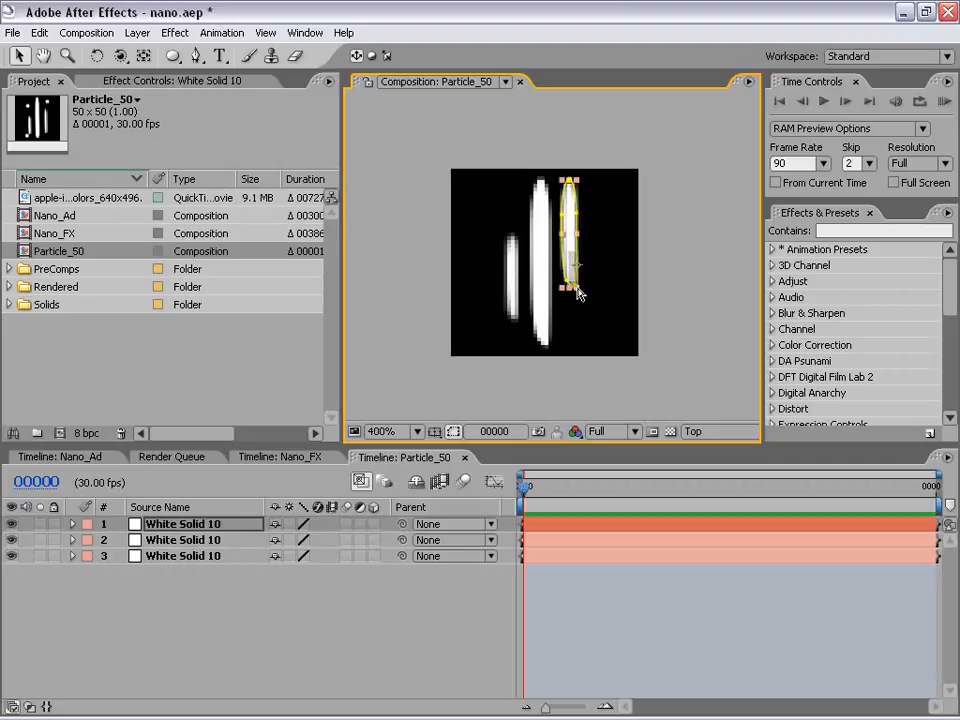
{"action": "key", "text": "period"}
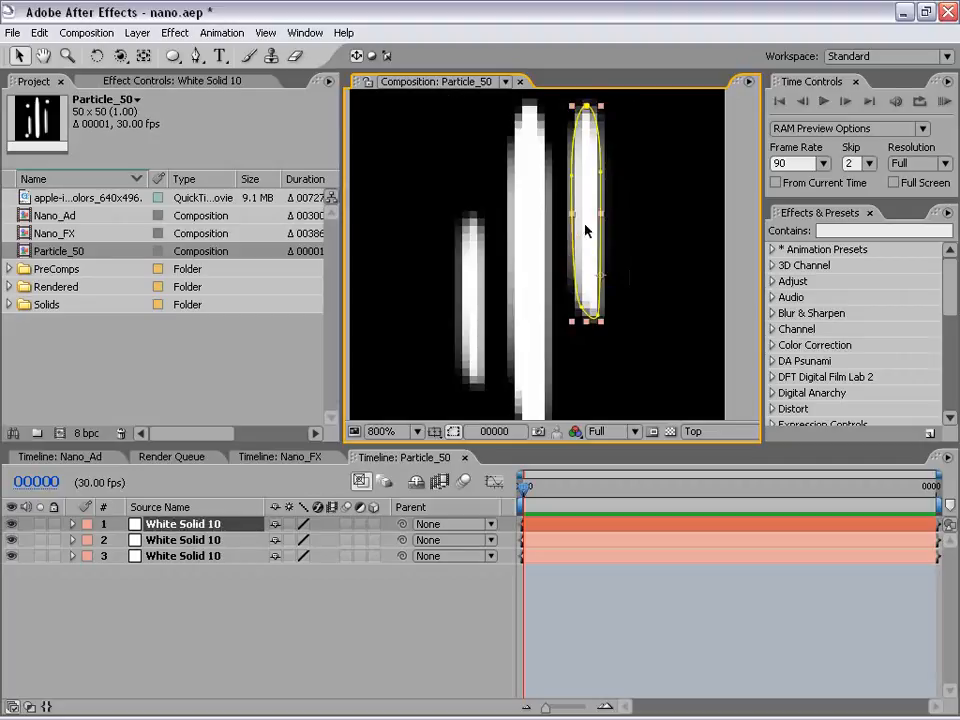
- Lower the right-hand stroke slightly, and add a new 50 × 50 pixel white solid layer
{"action": "left_click", "coordinate": [654, 298]}
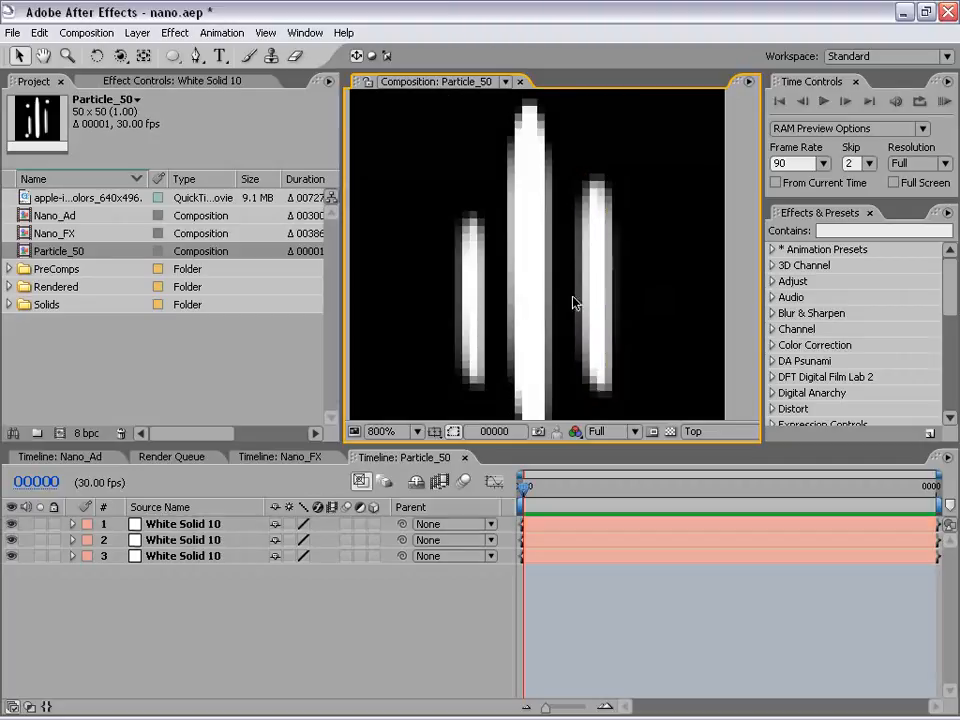
{"action": "key", "text": "comma"}
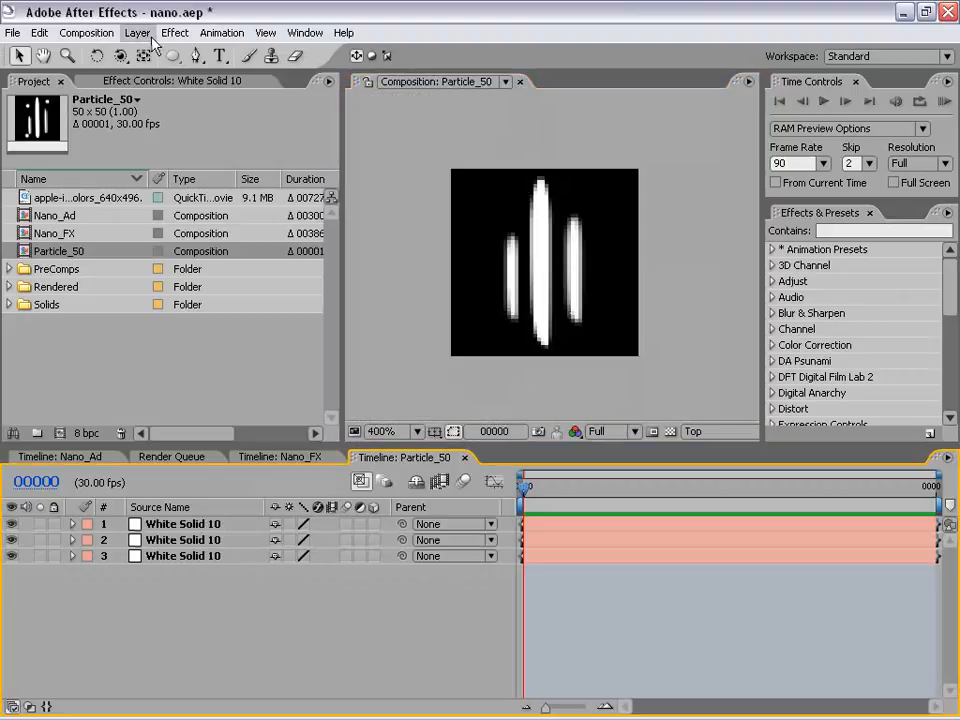
{"action": "left_click", "coordinate": [150, 32]}
{"action": "mouse_move", "coordinate": [163, 51]}
{"action": "left_click", "coordinate": [386, 66]}
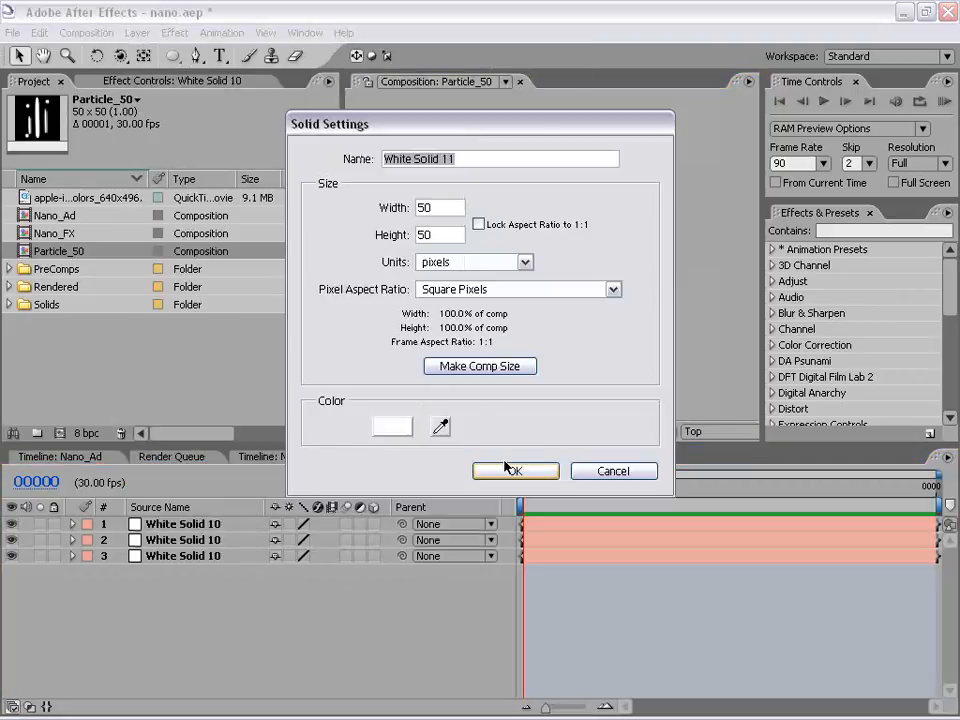
{"action": "key", "text": "Return"}
- Draw a small circular mask on the new white solid, forming a dot just above the left-hand stroke
{"action": "key", "text": "q"}
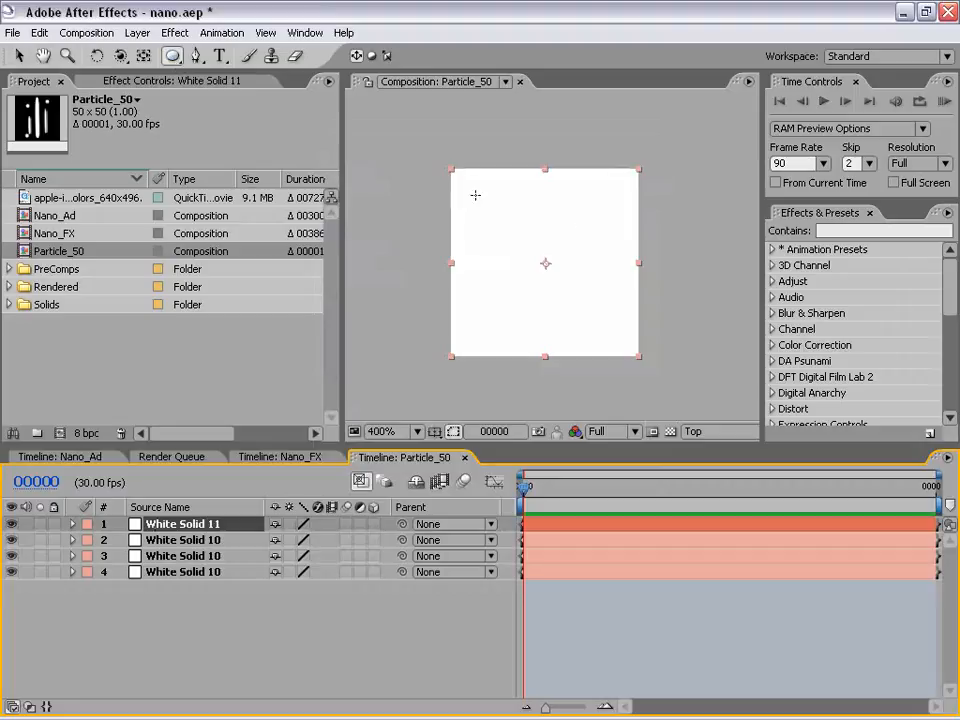
{"action": "mouse_move", "coordinate": [172, 56]}
{"action": "left_mouse_down"}
{"action": "mouse_move", "coordinate": [190, 70]}
{"action": "mouse_move", "coordinate": [252, 80]}
{"action": "mouse_move", "coordinate": [244, 78]}
{"action": "left_mouse_up"}
{"action": "scroll", "coordinate": [523, 251], "scroll_direction": "up", "scroll_amount": 1}
{"action": "mouse_move", "coordinate": [456, 162]}
{"action": "left_mouse_down"}
{"action": "mouse_move", "coordinate": [464, 156]}
{"action": "mouse_move", "coordinate": [496, 200]}
{"action": "left_mouse_up"}
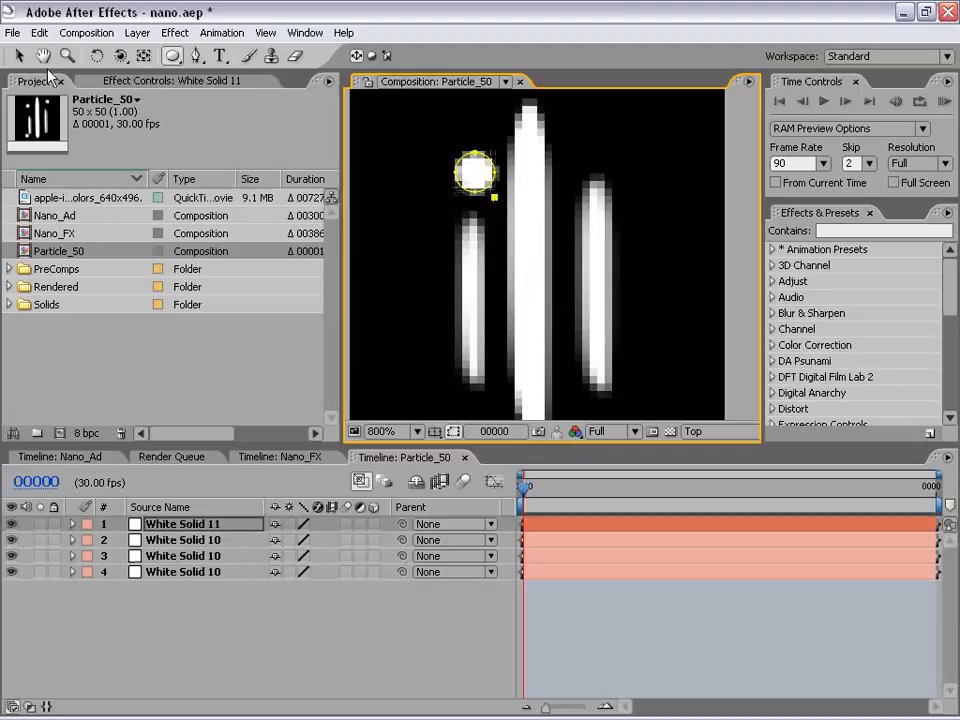
{"action": "left_click", "coordinate": [18, 56]}
{"action": "left_click", "coordinate": [677, 604]}
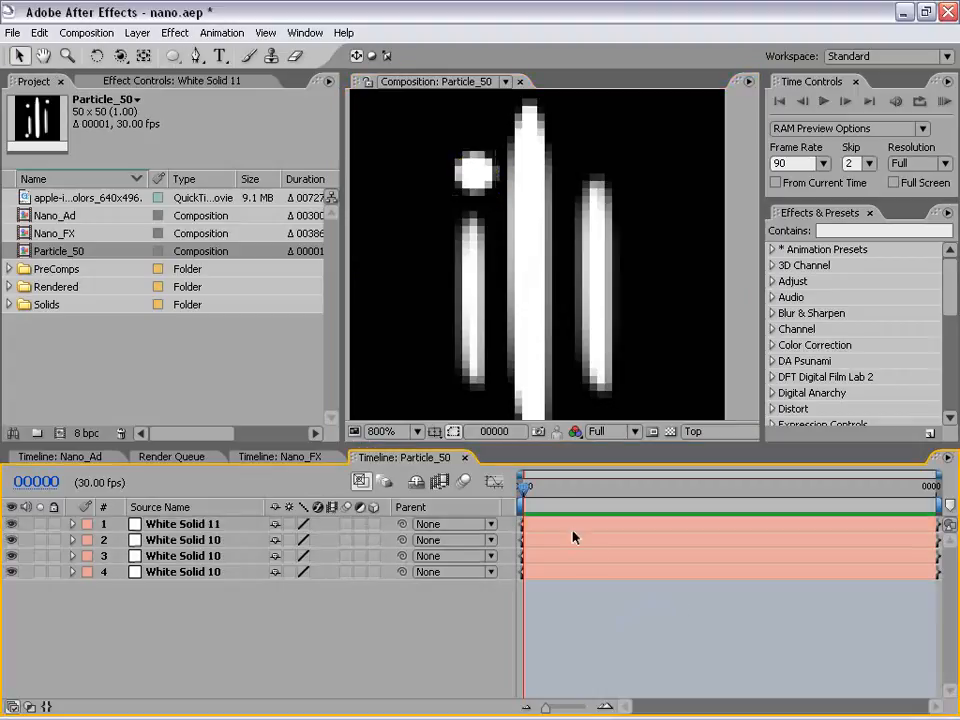
{"action": "scroll", "coordinate": [579, 315], "scroll_direction": "down", "scroll_amount": 1}
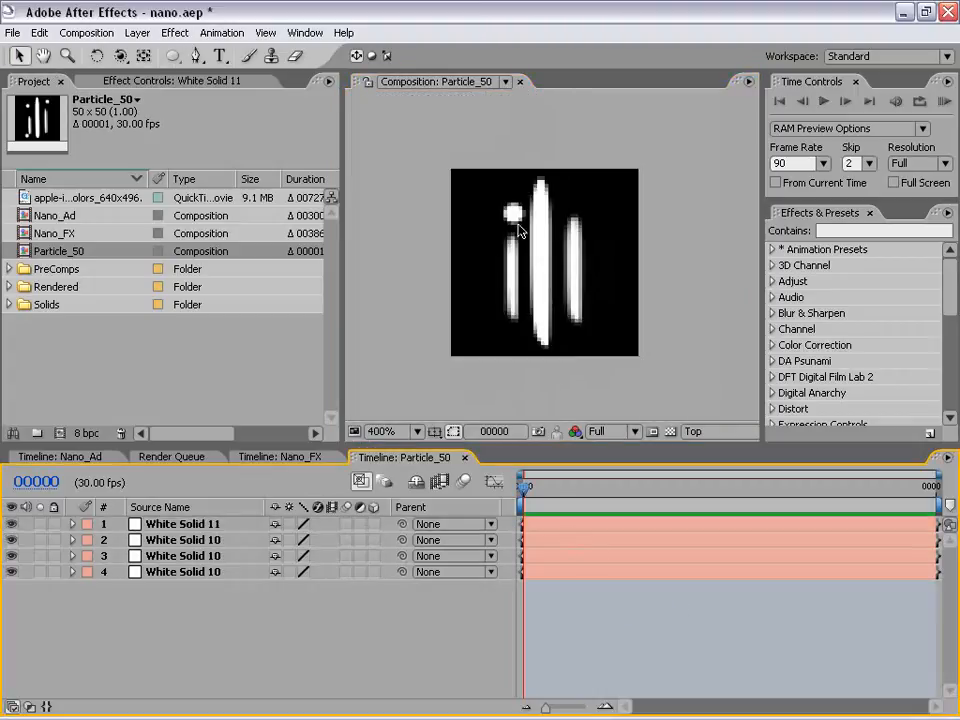
- Nudge the dot up and left, then duplicate it twice, placing copies above the right-hand stroke and below the left-hand stroke
{"action": "scroll", "coordinate": [516, 230], "scroll_direction": "up", "scroll_amount": 1}
{"action": "left_click", "coordinate": [469, 193]}
{"action": "key", "text": "ctrl+d"}
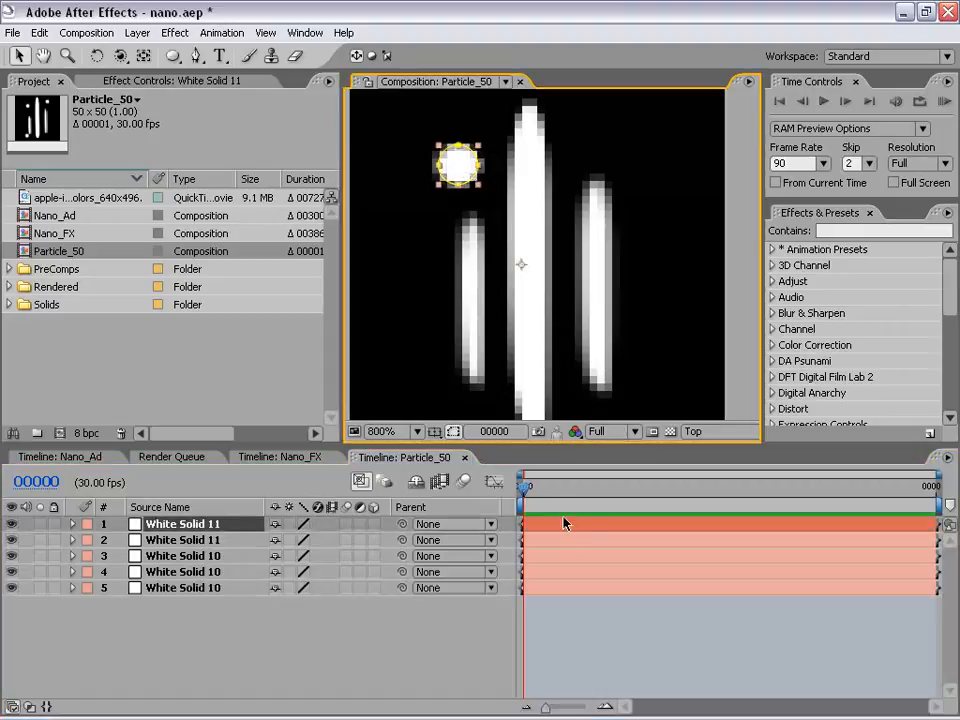
{"action": "left_click_drag", "start_coordinate": [460, 170], "coordinate": [617, 133]}
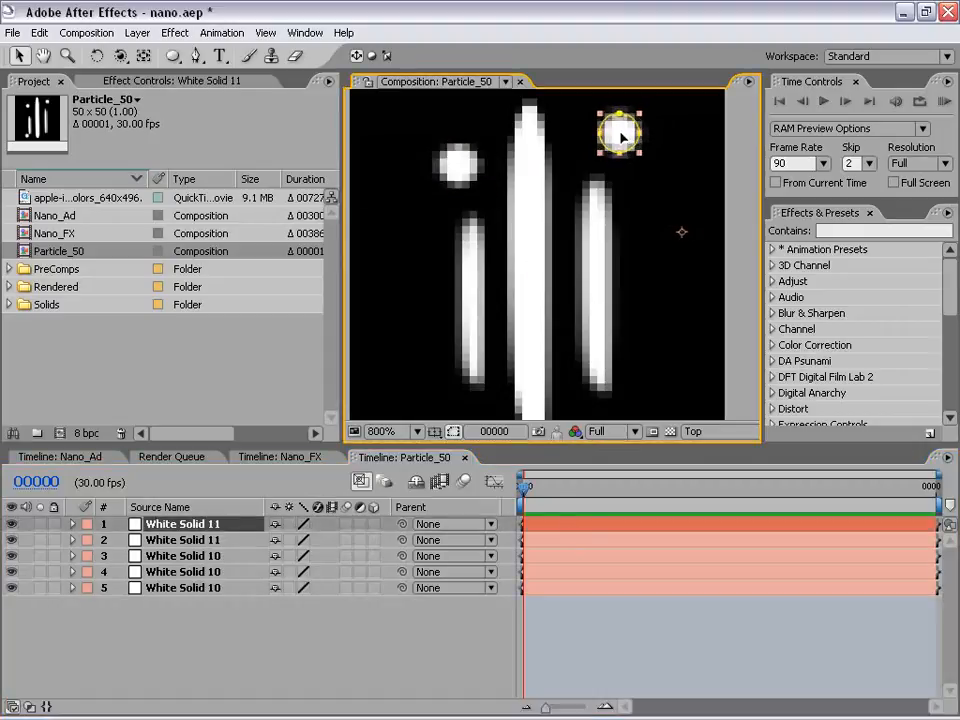
{"action": "scroll", "coordinate": [583, 213], "scroll_direction": "down", "scroll_amount": 1}
{"action": "key", "text": "ctrl+d"}
{"action": "left_click_drag", "start_coordinate": [587, 196], "coordinate": [500, 330]}
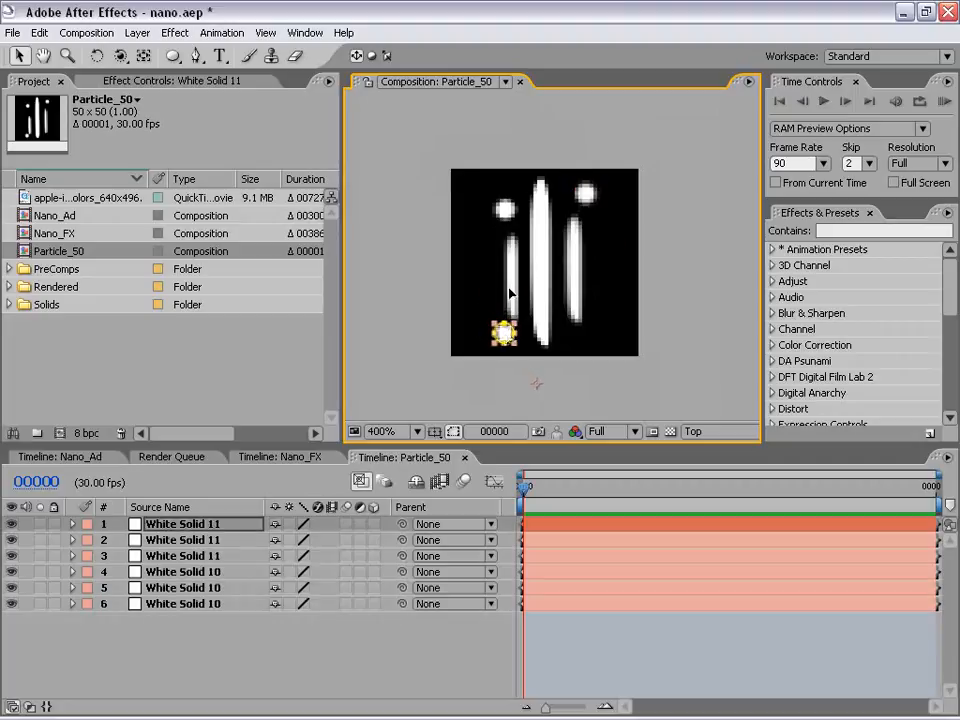
- Shorten the left-hand stroke's mask from its lower end to clear the dot below, and shift the stroke slightly left
{"action": "left_click", "coordinate": [510, 287]}
{"action": "left_click_drag", "start_coordinate": [512, 321], "coordinate": [512, 308]}
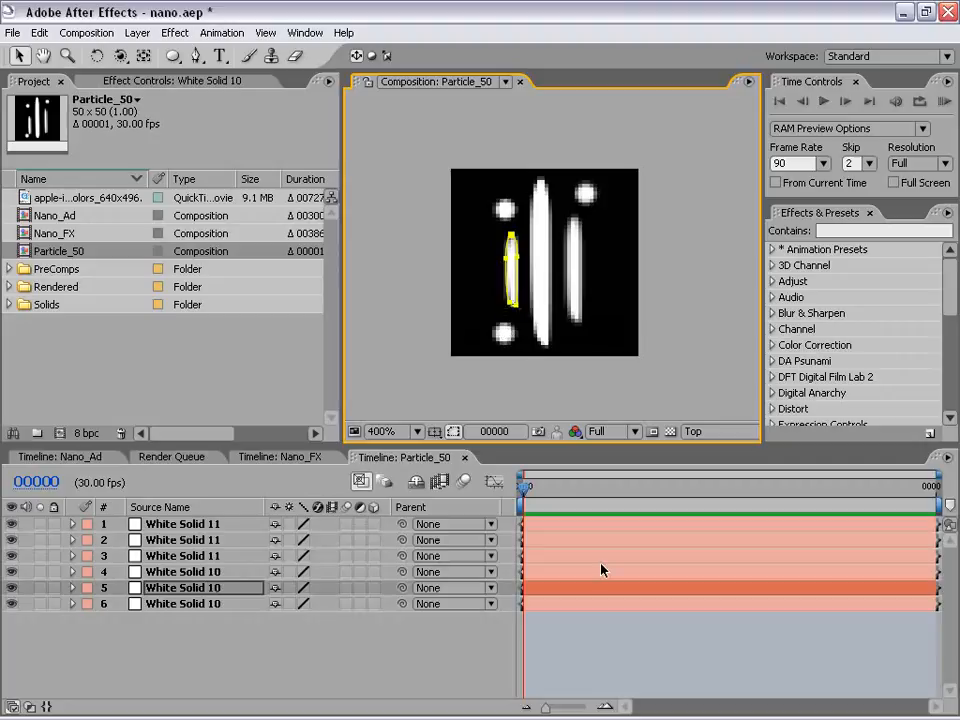
{"action": "left_click", "coordinate": [589, 617]}
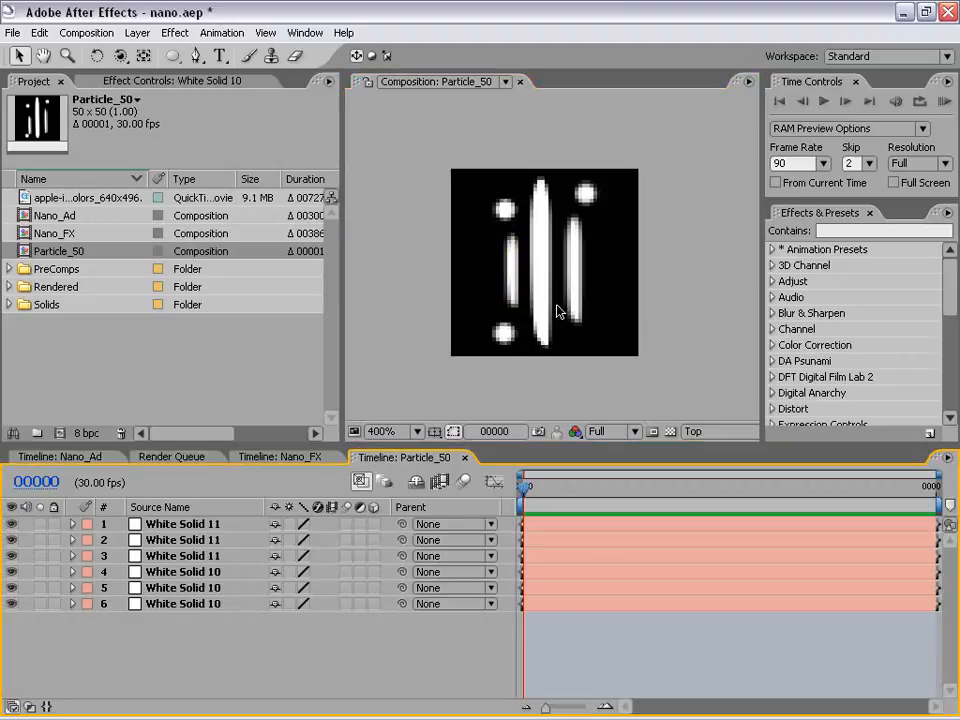
{"action": "left_click", "coordinate": [511, 273]}
- Set the opacity of all six white solid layers to 10%
{"action": "left_click", "coordinate": [172, 524]}
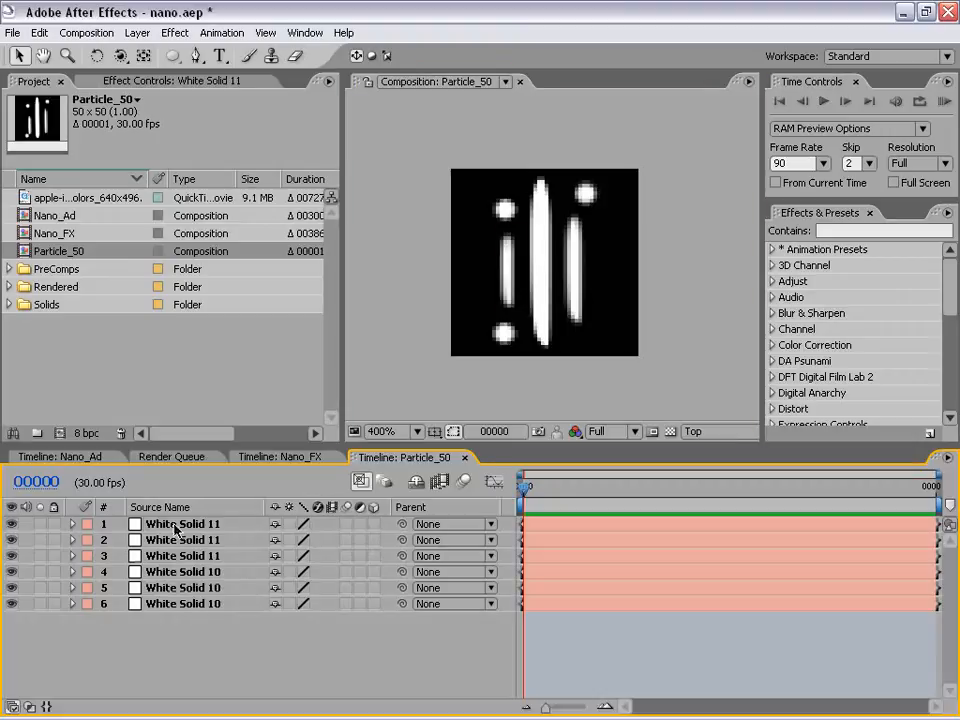
{"action": "left_click", "coordinate": [182, 605], "text": "shift"}
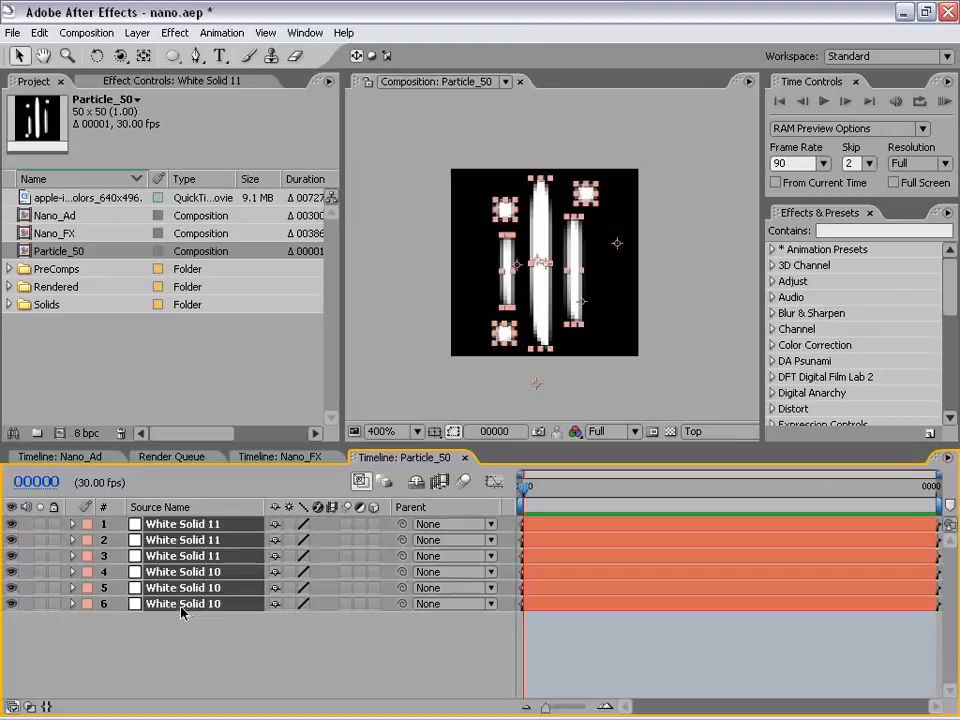
{"action": "key", "text": "t"}
{"action": "left_click_drag", "start_coordinate": [193, 458], "coordinate": [197, 407]}
{"action": "left_click", "coordinate": [282, 501]}
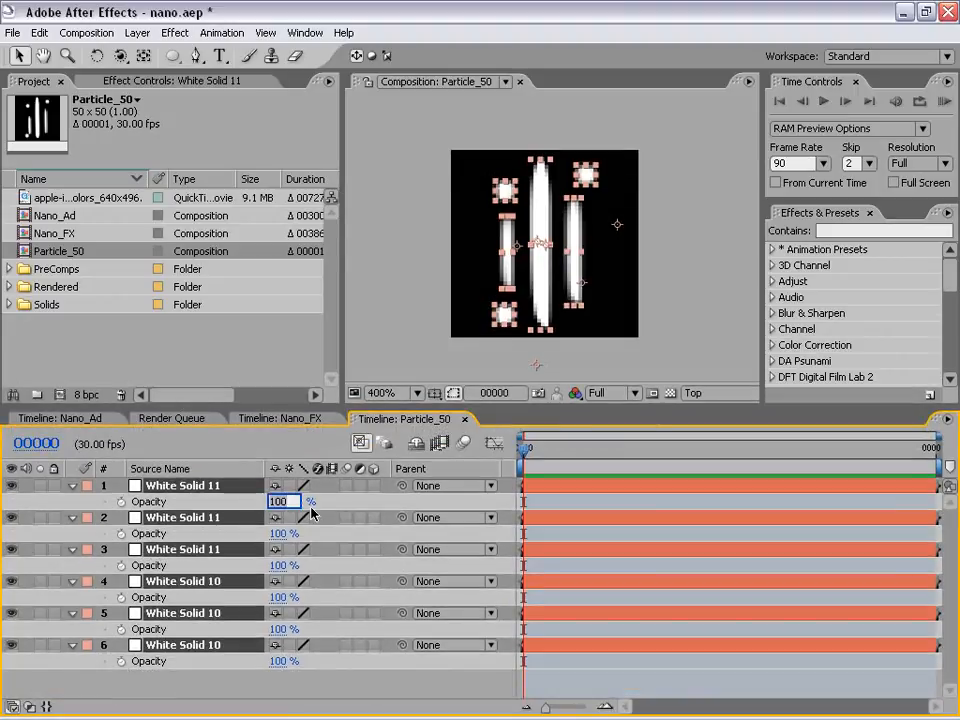
{"action": "type", "text": "10"}
{"action": "key", "text": "Return"}
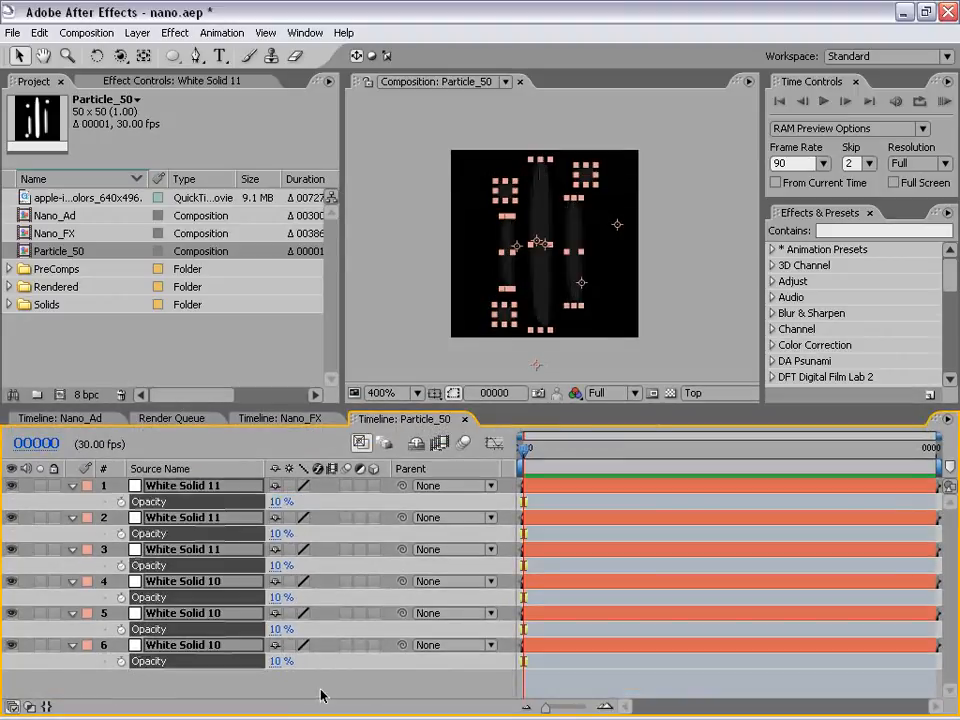
{"action": "left_click", "coordinate": [328, 681]}
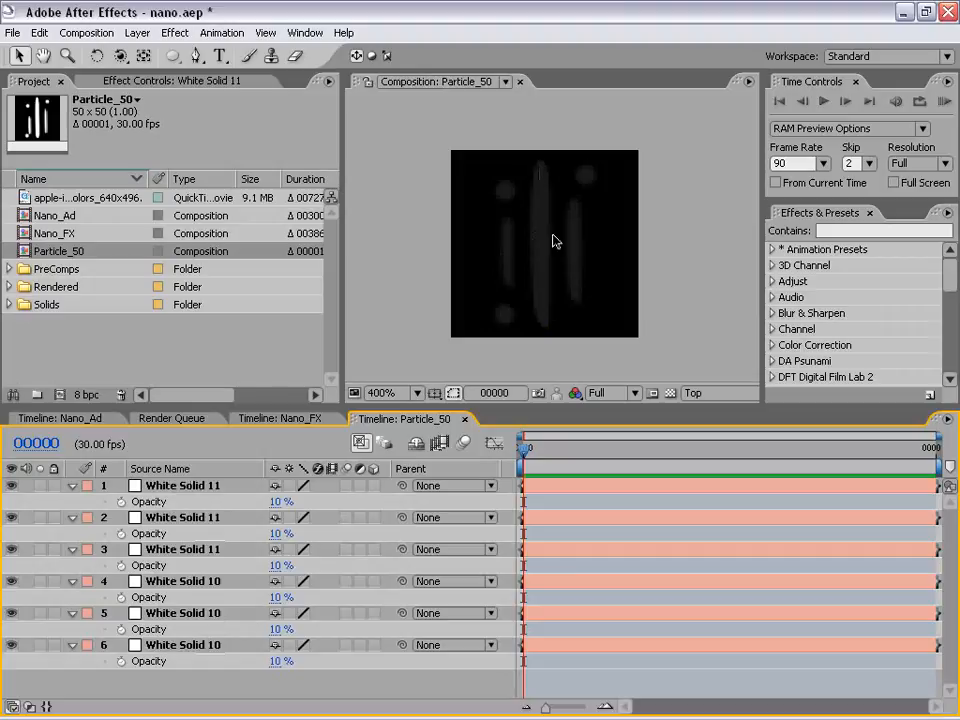
- Set the opacity of the three White Solid 11 dot layers to 25%
{"action": "left_click", "coordinate": [72, 485]}
{"action": "left_click", "coordinate": [125, 485]}
{"action": "left_click", "coordinate": [184, 534], "text": "shift"}
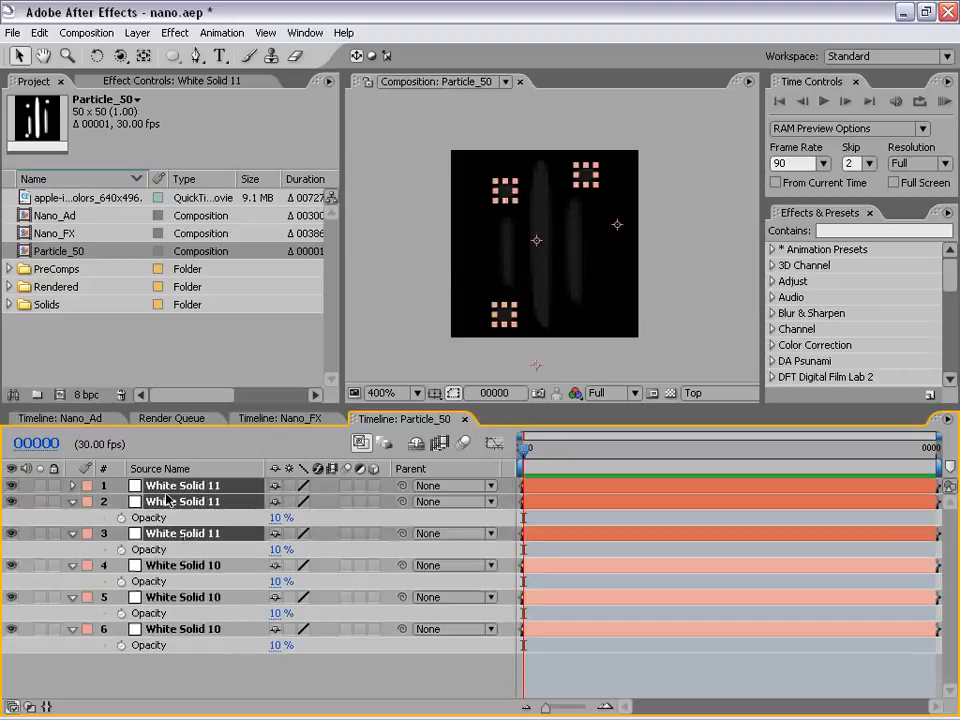
{"action": "key", "text": "t"}
{"action": "left_click", "coordinate": [280, 502]}
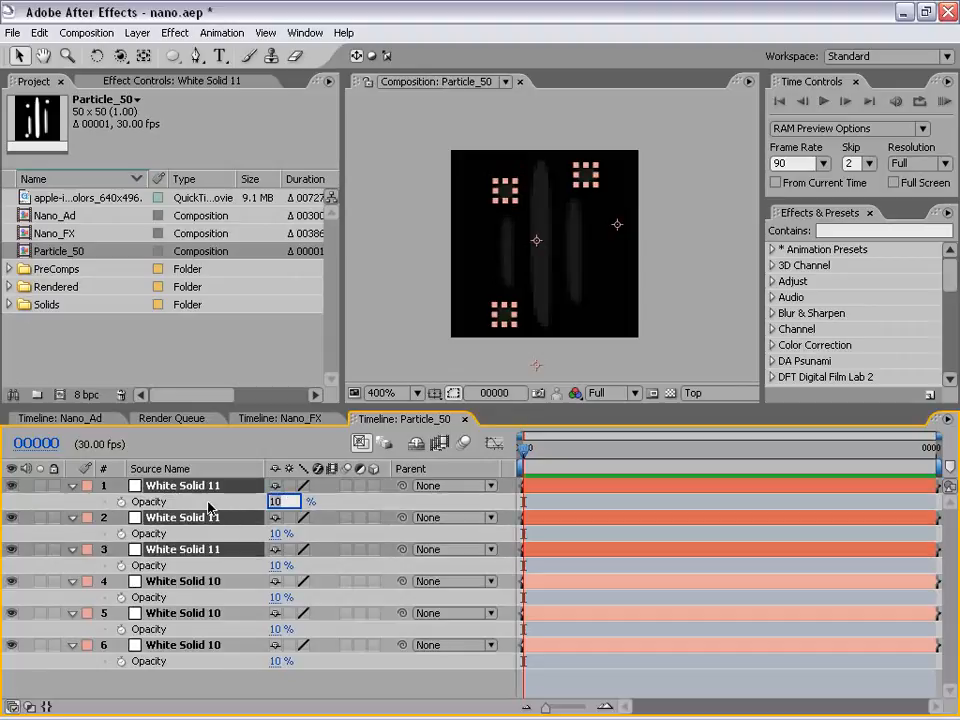
{"action": "type", "text": "25"}
{"action": "key", "text": "Return"}
{"action": "key", "text": "F2"}
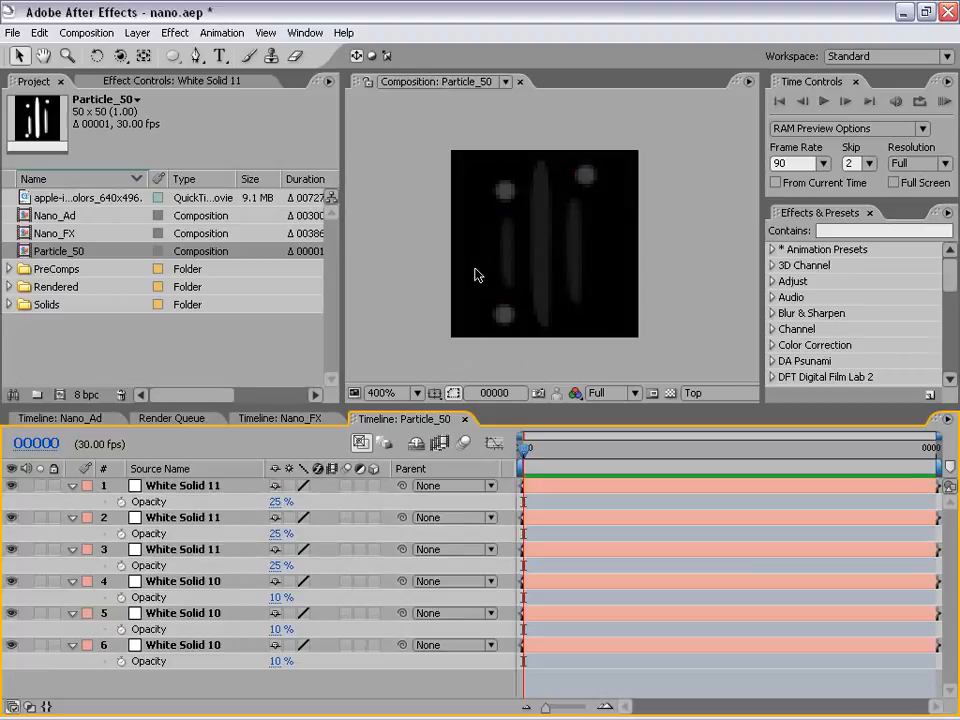
- Close Particle_50, add it as the lowest layer in Nano_Ad with its visibility off, and save the project
{"action": "left_click", "coordinate": [465, 421]}
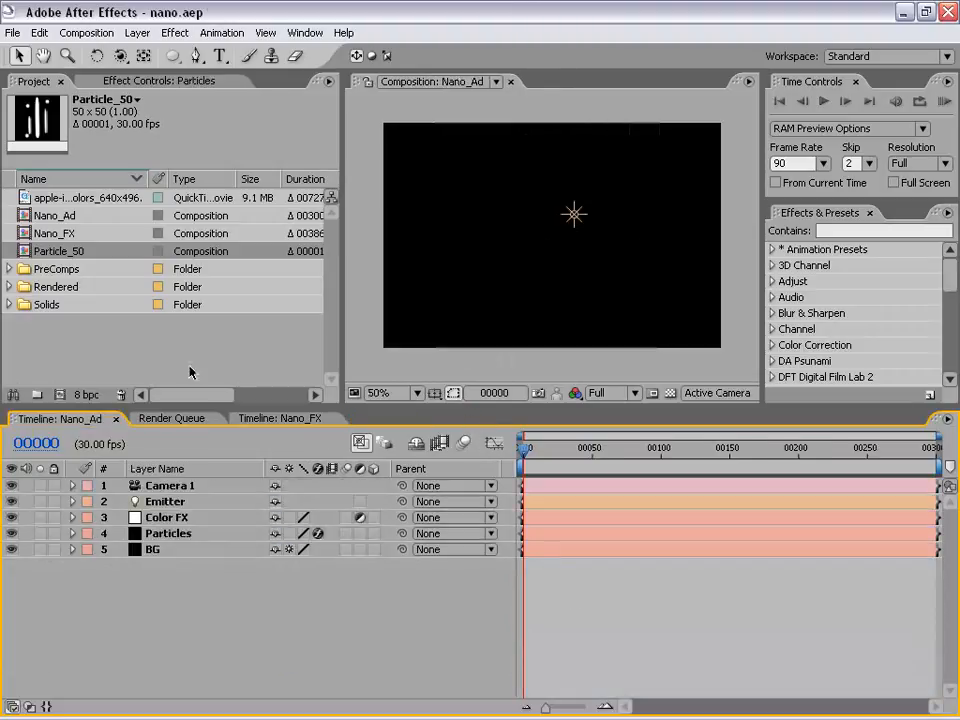
{"action": "left_click", "coordinate": [105, 315]}
{"action": "left_click", "coordinate": [60, 251]}
{"action": "left_click_drag", "start_coordinate": [75, 251], "coordinate": [195, 613]}
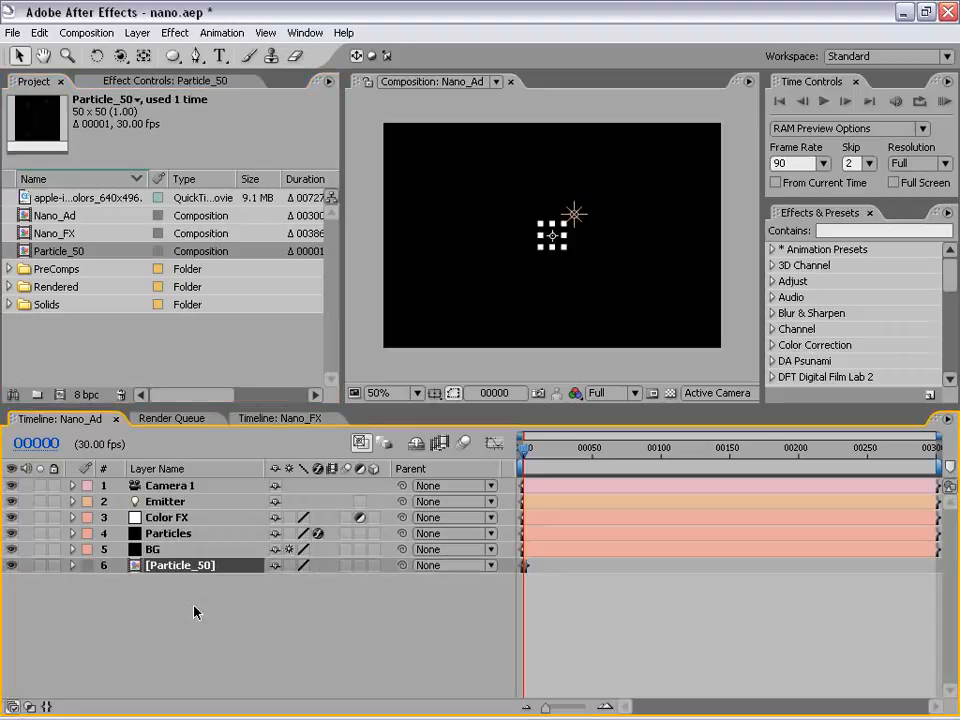
{"action": "left_click", "coordinate": [11, 565]}
{"action": "key", "text": "ctrl+s"}
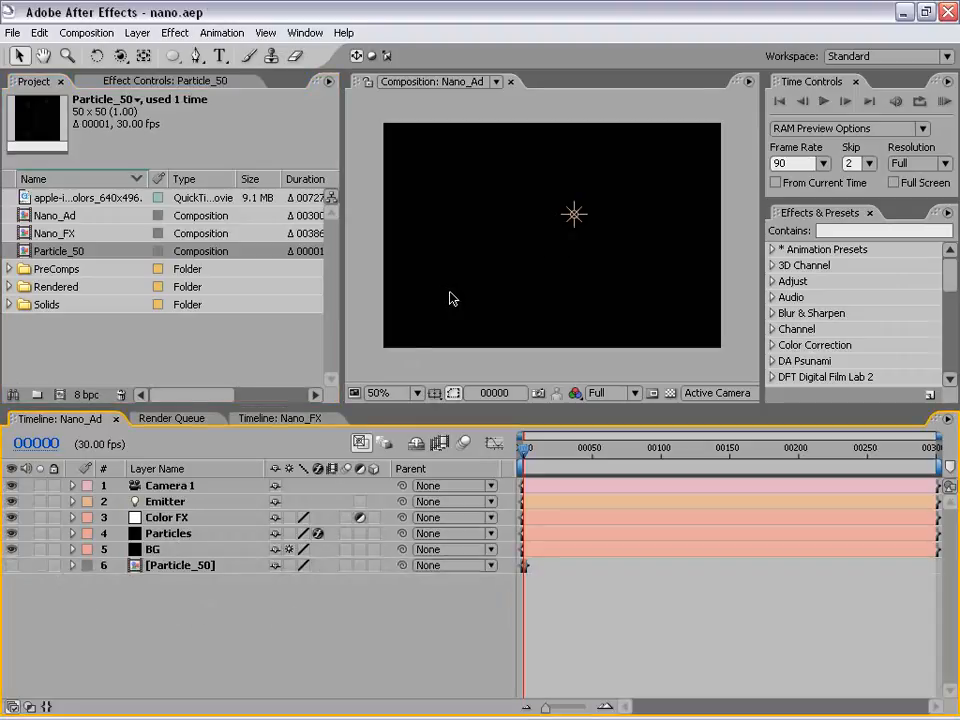
- Open the Particular effect settings of the Particles layer with more room, collapse the Emitter group and keep the Particle group expanded
{"action": "left_click", "coordinate": [175, 535]}
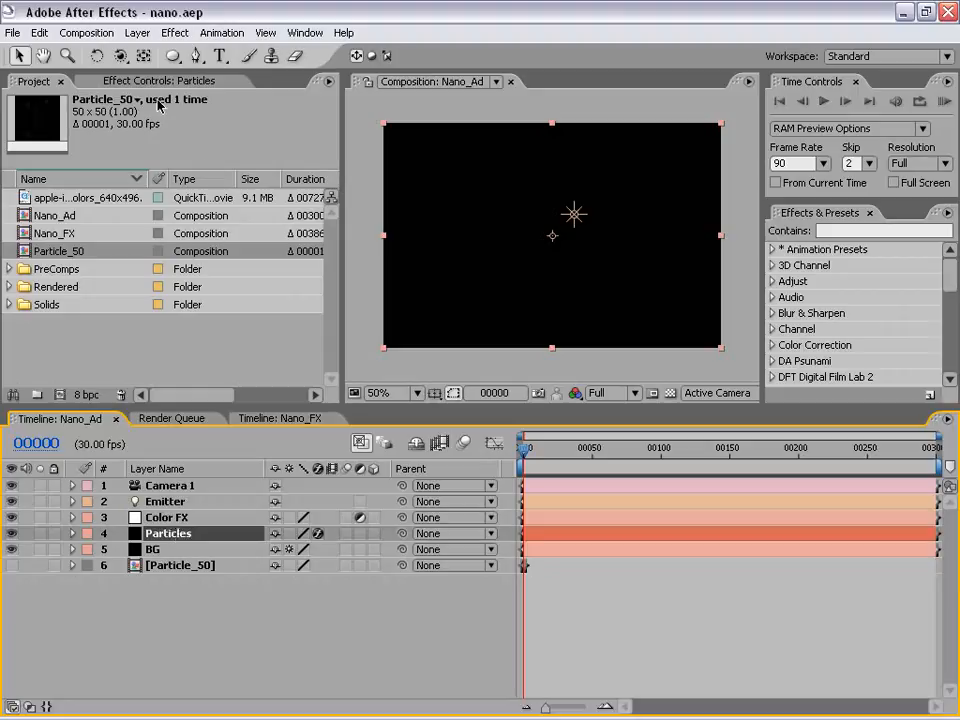
{"action": "left_click", "coordinate": [110, 78]}
{"action": "left_click_drag", "start_coordinate": [189, 405], "coordinate": [185, 560]}
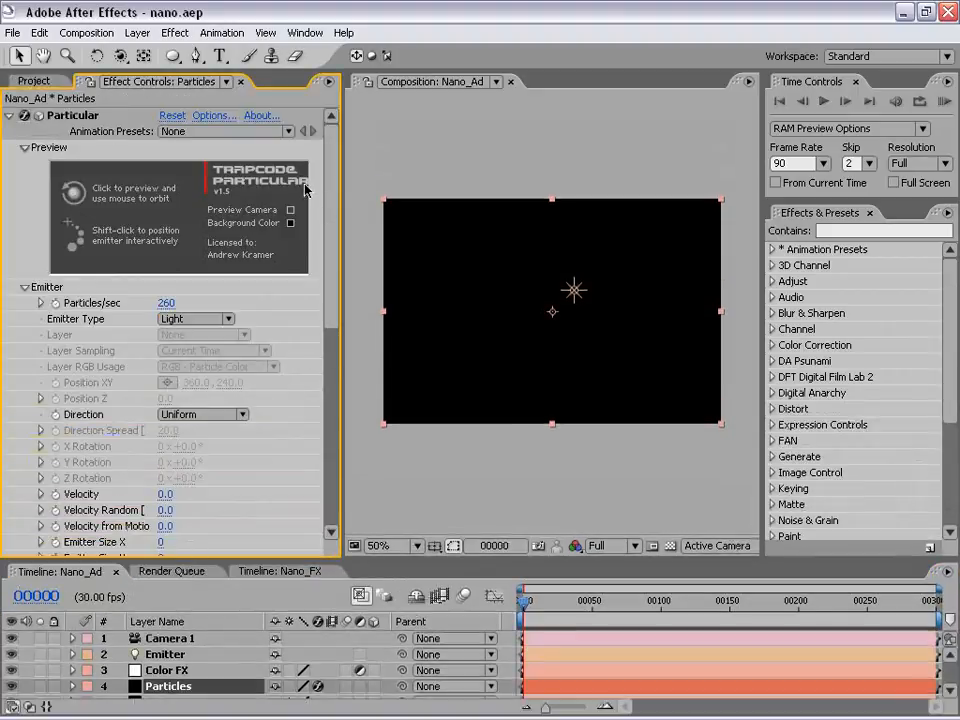
{"action": "left_click_drag", "start_coordinate": [334, 199], "coordinate": [336, 297]}
{"action": "key", "text": "F4"}
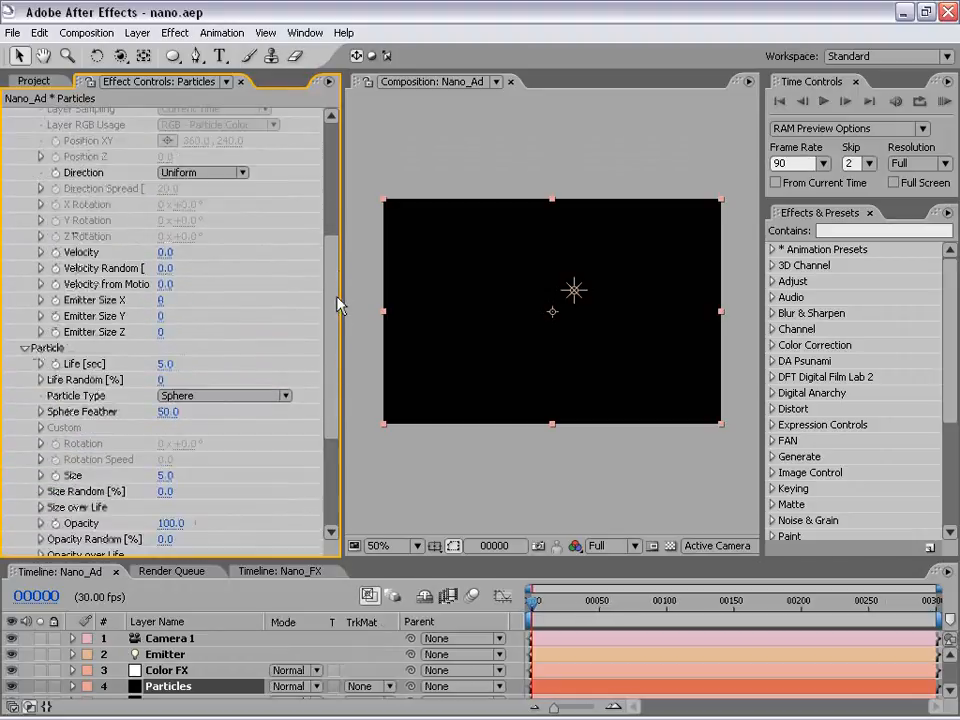
{"action": "key", "text": "F3"}
{"action": "key", "text": "F4"}
{"action": "key", "text": "F3"}
{"action": "left_click_drag", "start_coordinate": [335, 298], "coordinate": [328, 418]}
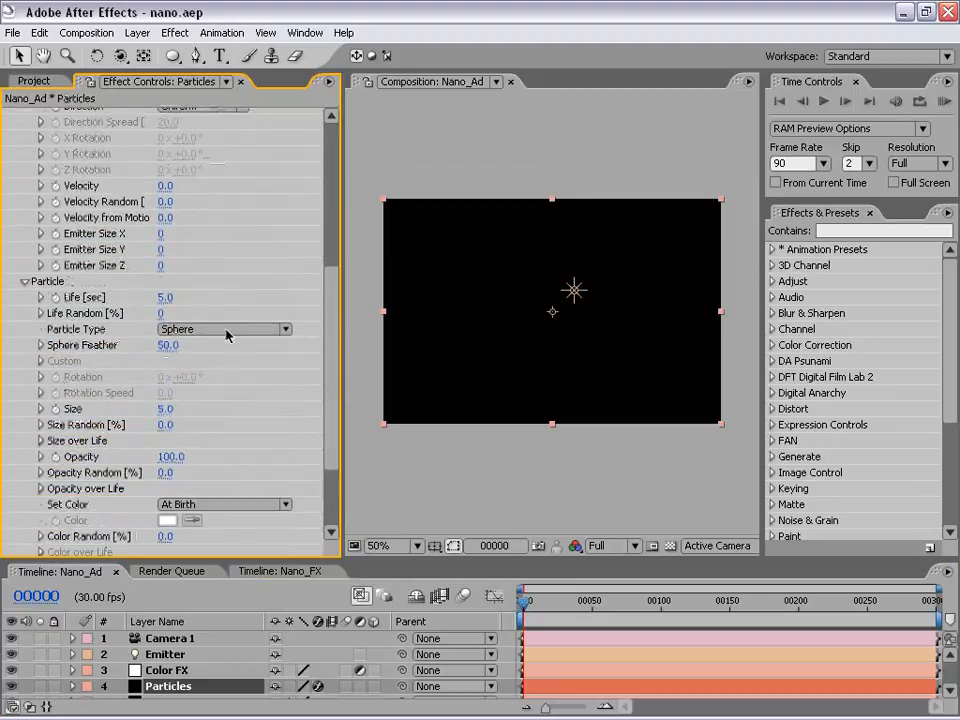
{"action": "left_click", "coordinate": [24, 281]}
{"action": "left_click", "coordinate": [24, 165]}
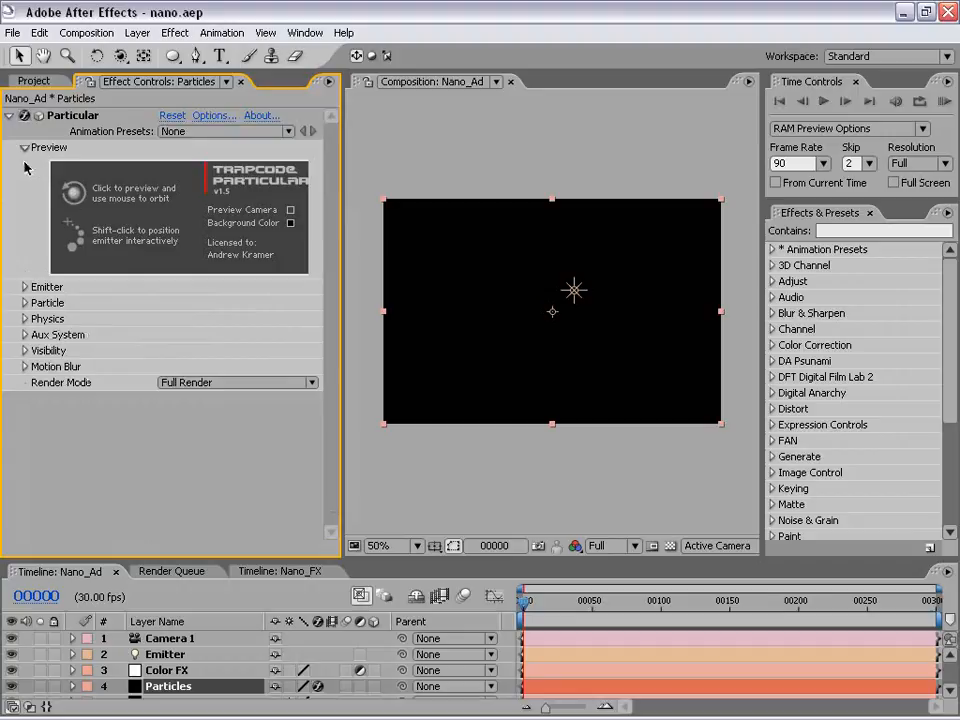
{"action": "left_click", "coordinate": [24, 302]}
{"action": "scroll", "coordinate": [332, 332], "scroll_direction": "down", "scroll_amount": 2}
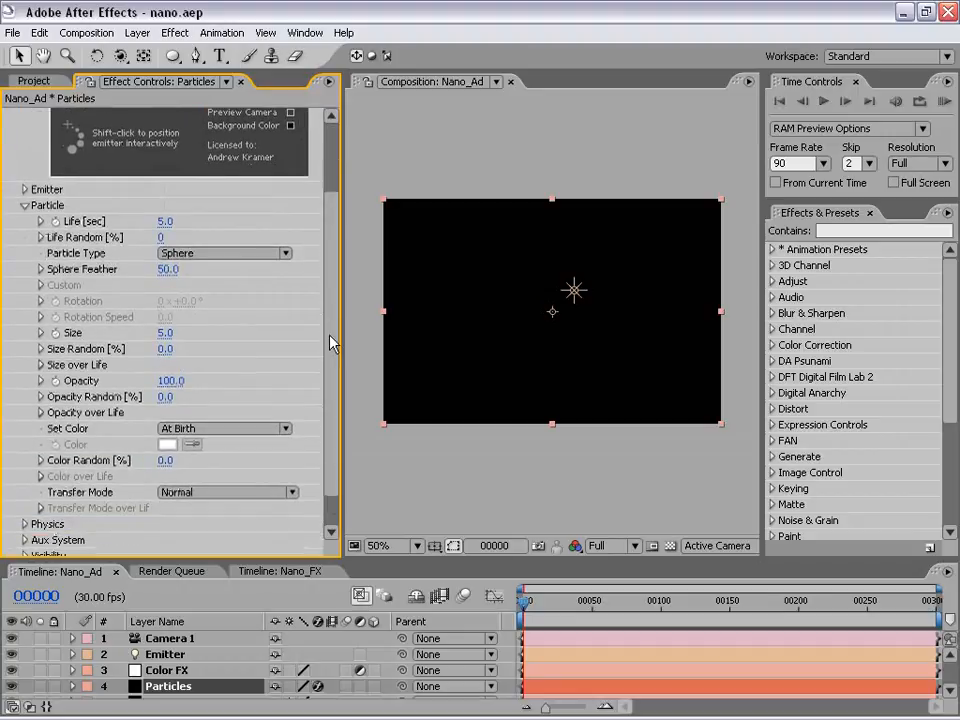
- Set Particular's particle type to Custom, using the Particle_50 layer as the custom particle
{"action": "left_click", "coordinate": [165, 253]}
{"action": "left_click", "coordinate": [207, 340]}
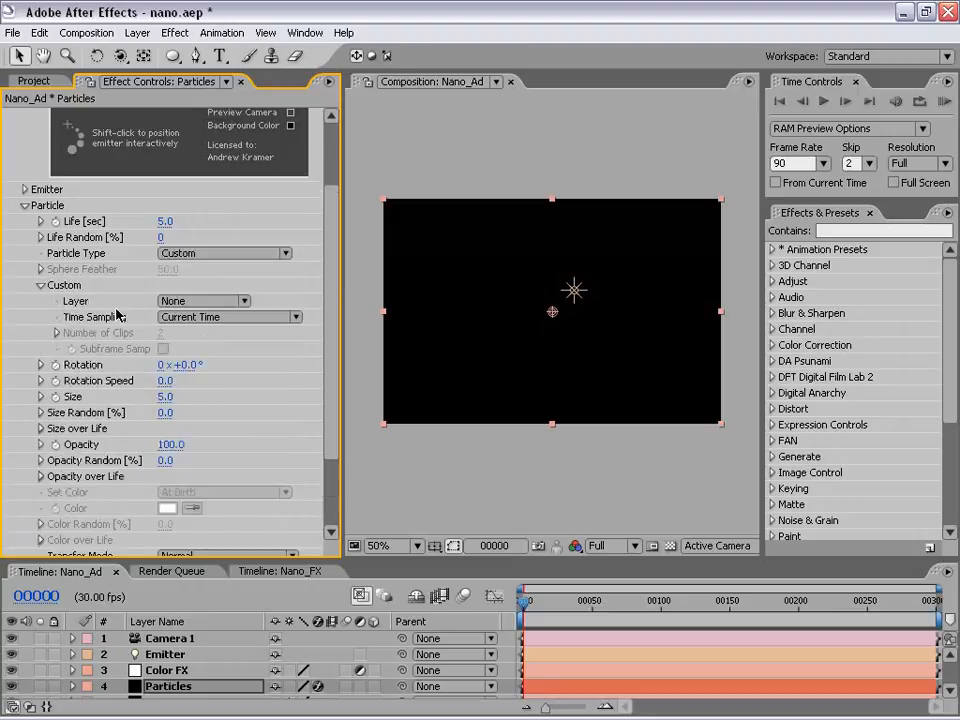
{"action": "left_click", "coordinate": [172, 302]}
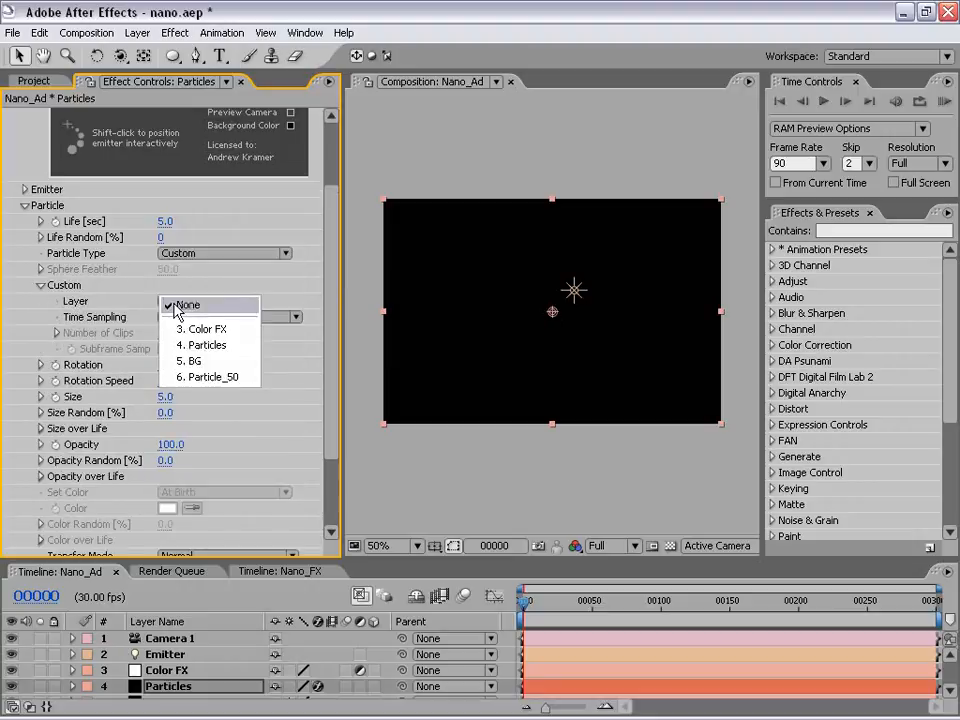
{"action": "left_click", "coordinate": [247, 382]}
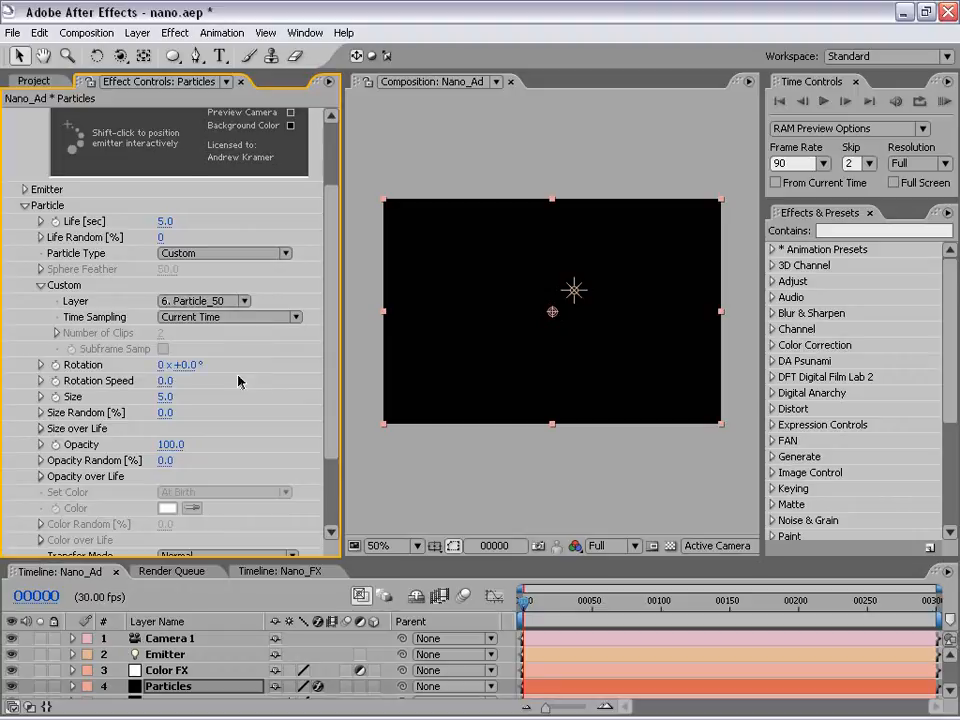
- Set the custom particle's time sampling to Start at Birth - Loop
{"action": "left_click", "coordinate": [205, 317]}
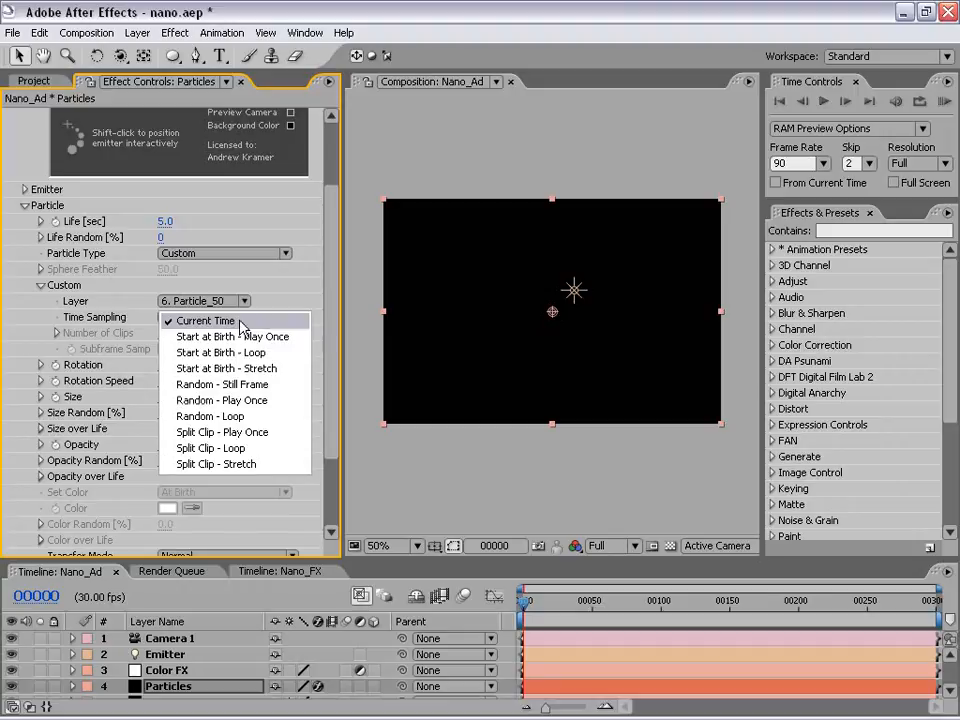
{"action": "left_click", "coordinate": [277, 356]}
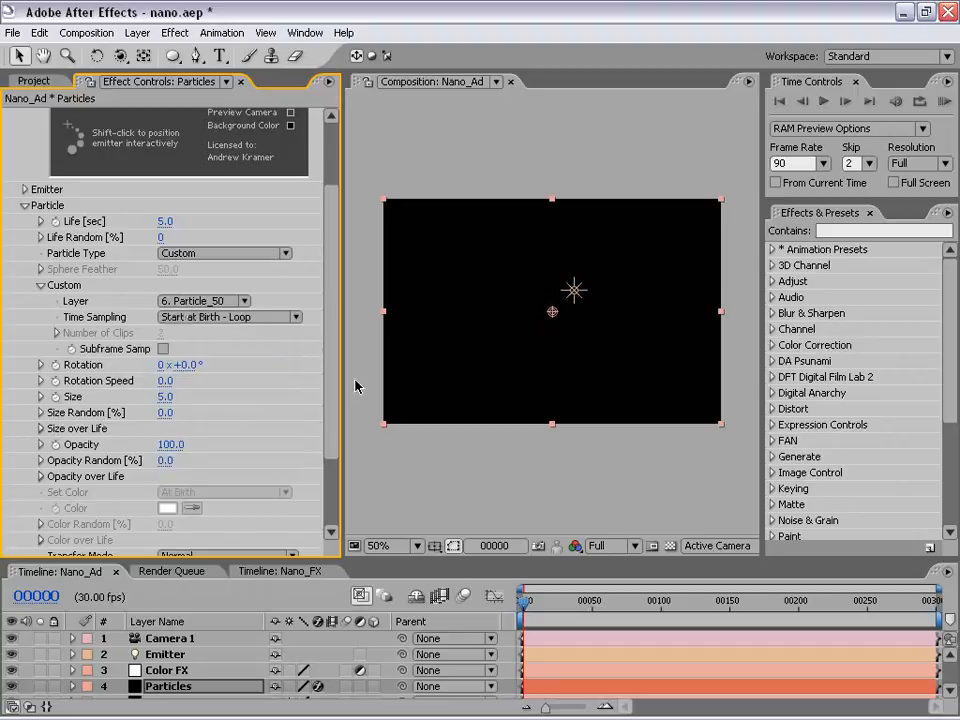
{"action": "mouse_move", "coordinate": [512, 559]}
{"action": "left_mouse_down"}
{"action": "mouse_move", "coordinate": [512, 535]}
{"action": "mouse_move", "coordinate": [512, 570]}
{"action": "left_mouse_up"}
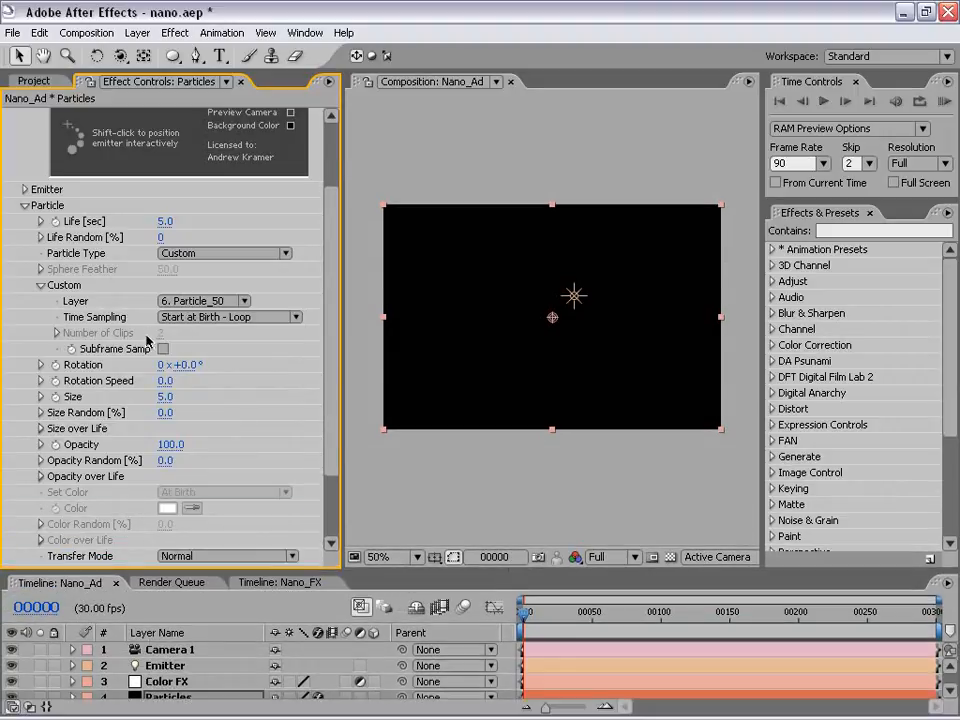
- Add the expression wiggle(.5,100) to the Emitter light's Position, enlarging the timeline area to show all layers
{"action": "left_click_drag", "start_coordinate": [352, 568], "coordinate": [353, 465]}
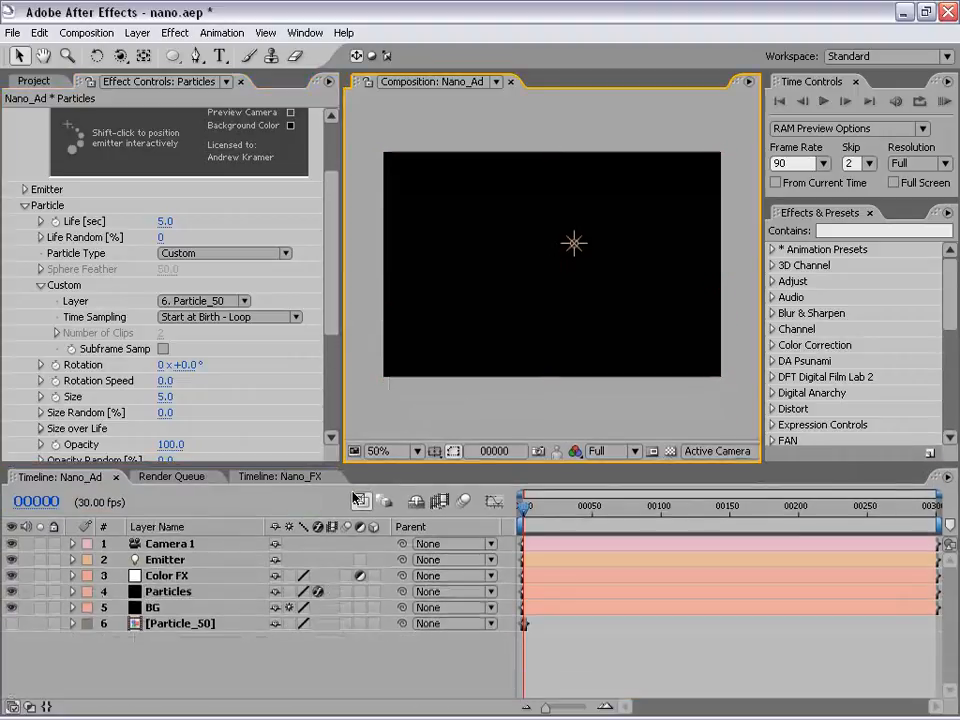
{"action": "left_click", "coordinate": [163, 560]}
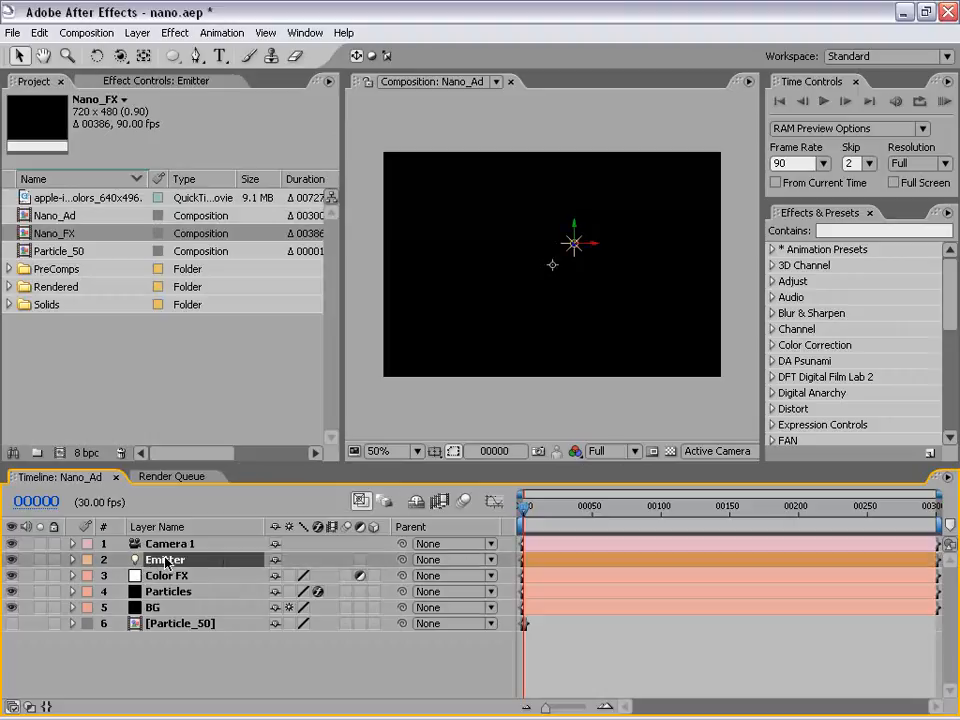
{"action": "key", "text": "p"}
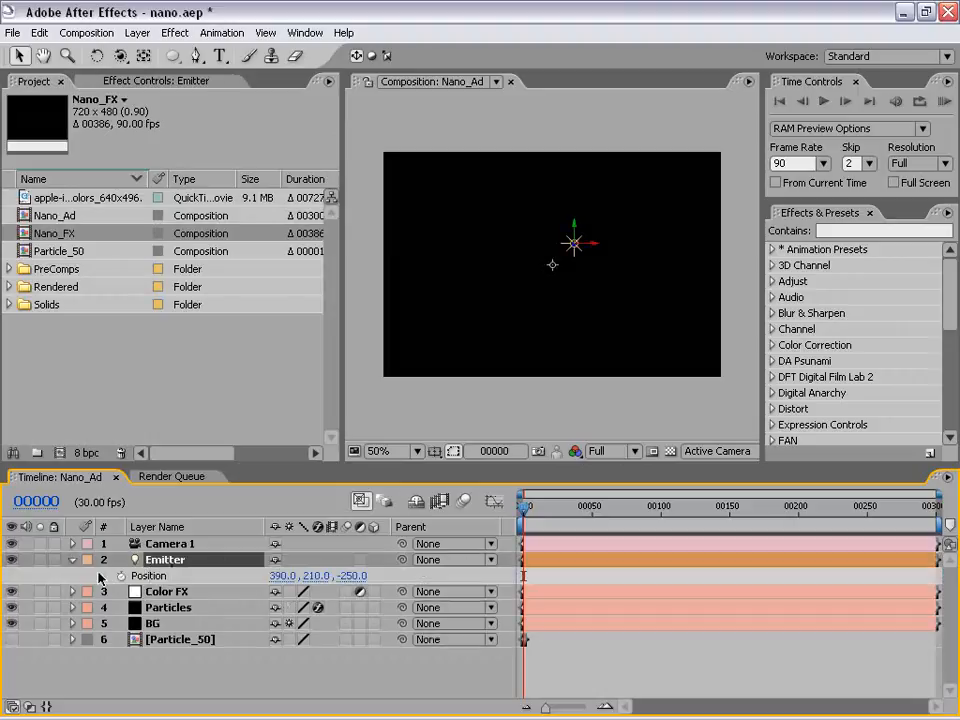
{"action": "left_click", "coordinate": [121, 577], "text": "alt"}
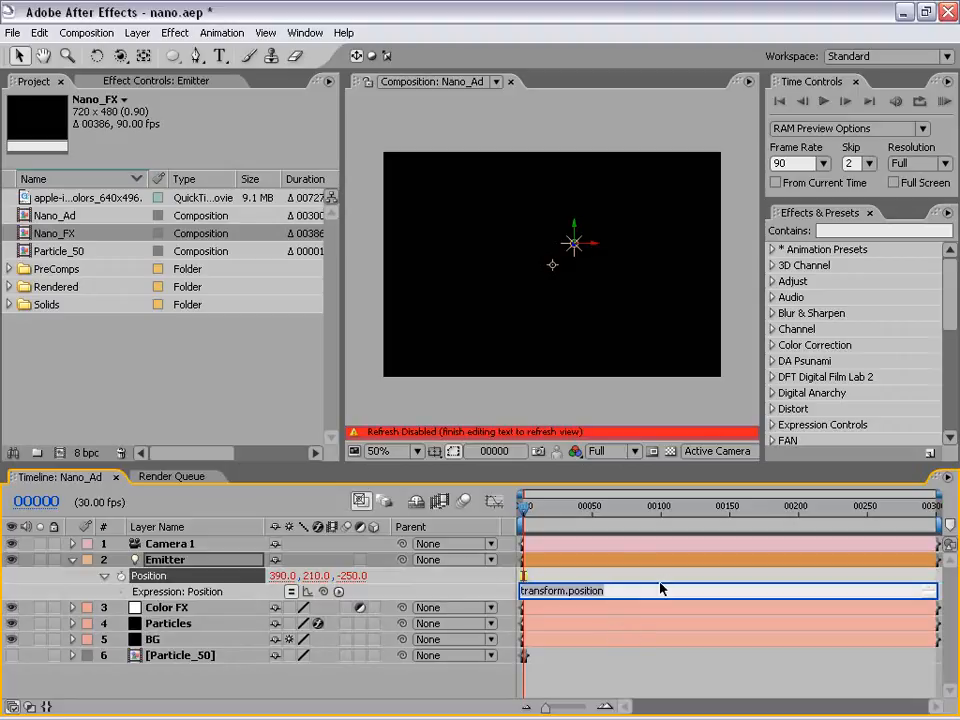
{"action": "type", "text": "wiggle(.5,100"}
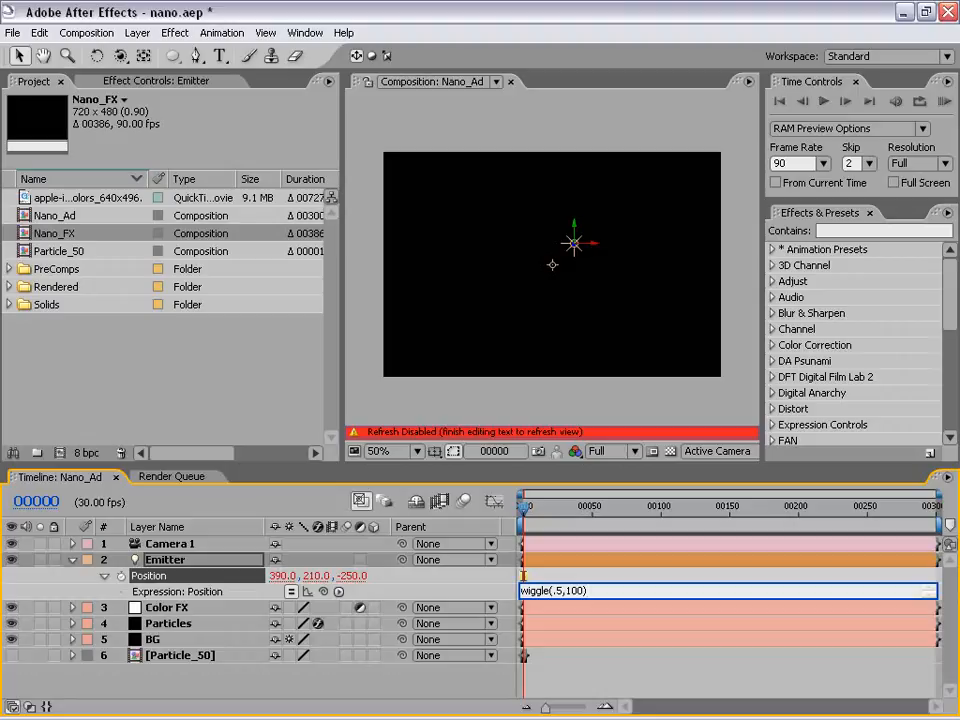
{"action": "key", "text": "ctrl+a"}
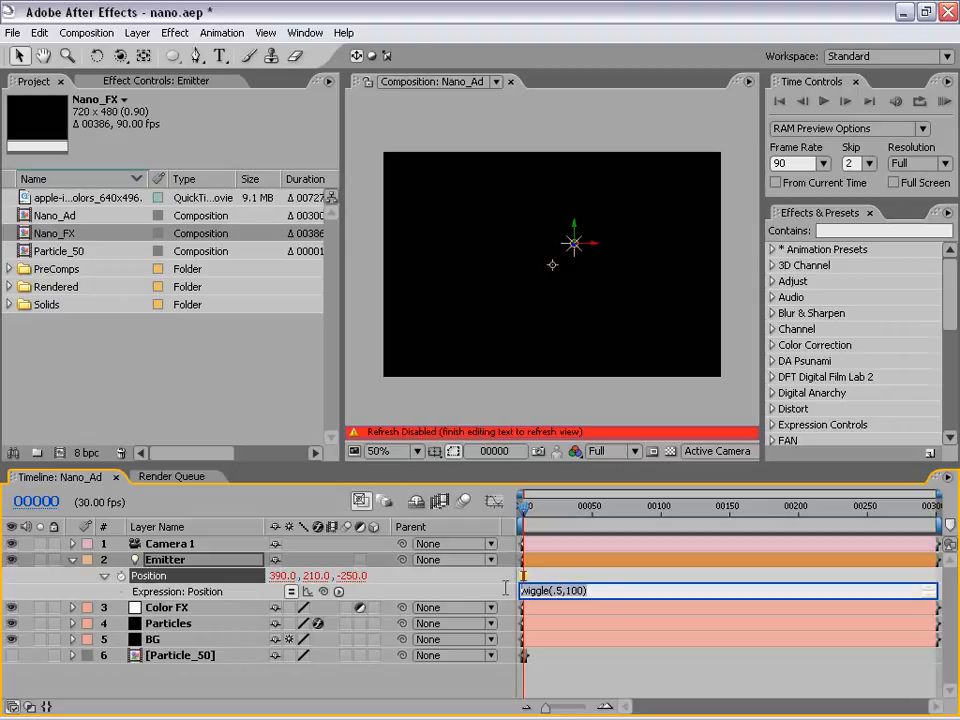
{"action": "left_click", "coordinate": [608, 588]}
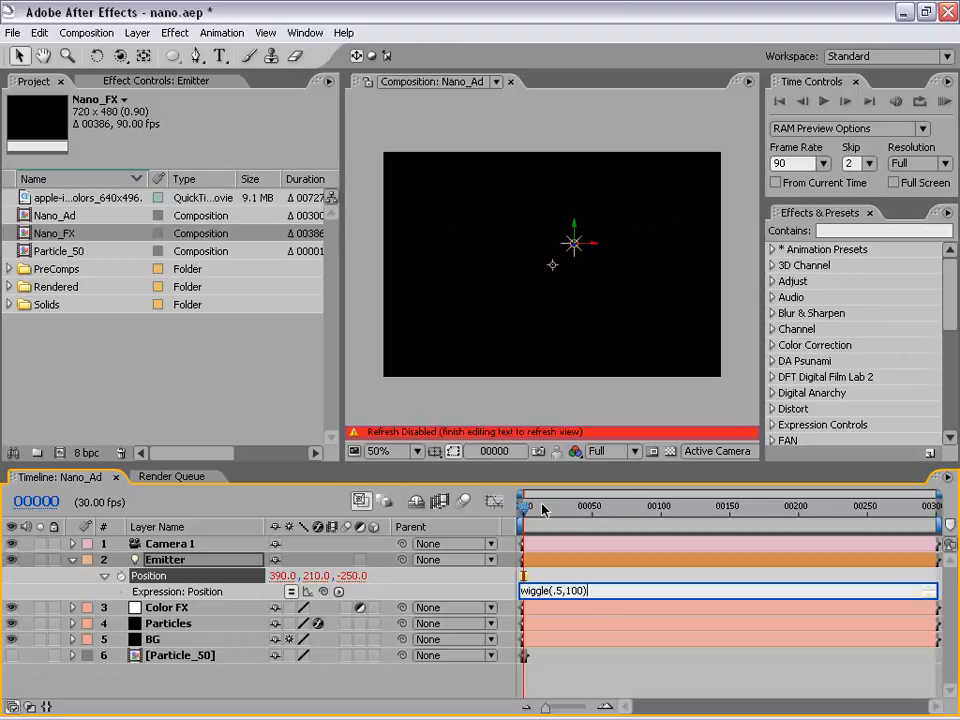
{"action": "key", "text": "KP_Enter"}
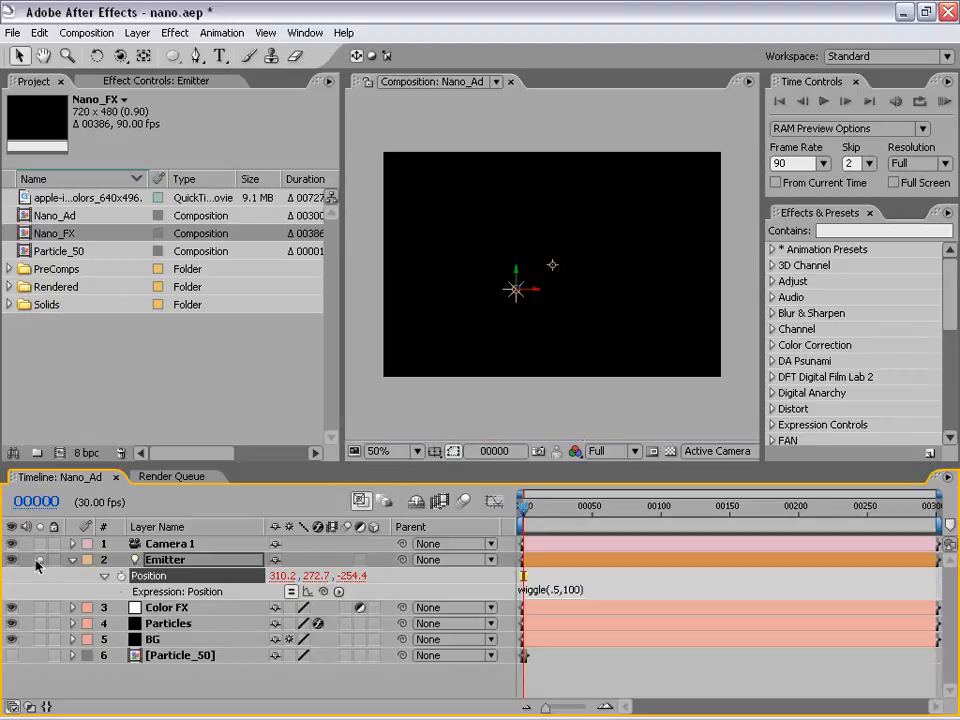
- Preview the Emitter's motion with the other layers hidden, stop at frame 94, and show Color FX, Particles and BG again
{"action": "left_click", "coordinate": [12, 545]}
{"action": "left_click_drag", "start_coordinate": [12, 607], "coordinate": [19, 641]}
{"action": "key", "text": "space"}
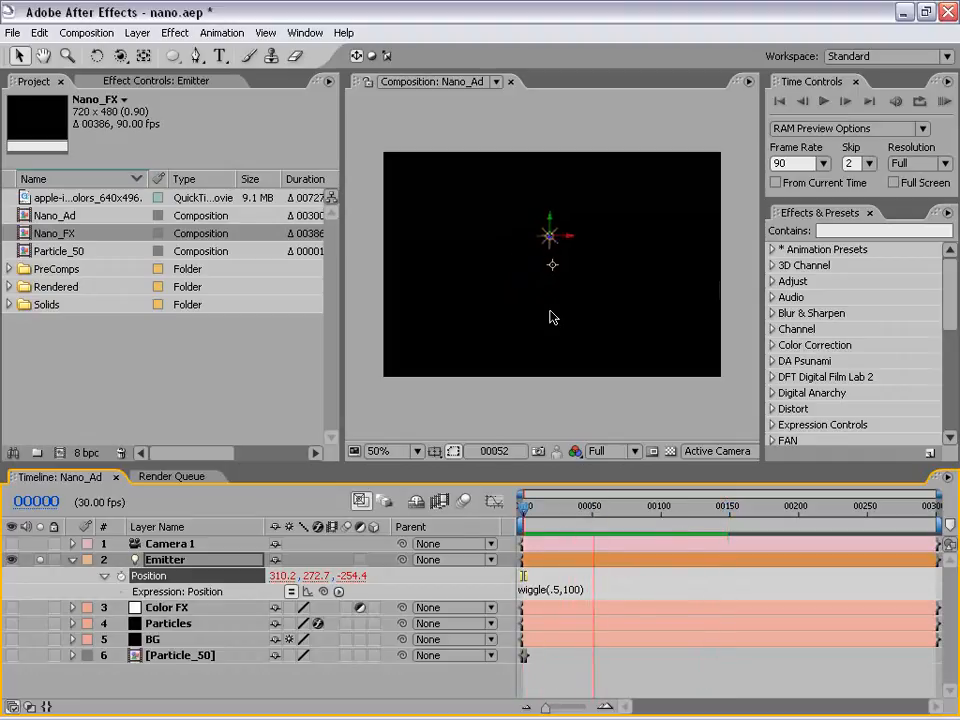
{"action": "key", "text": "space"}
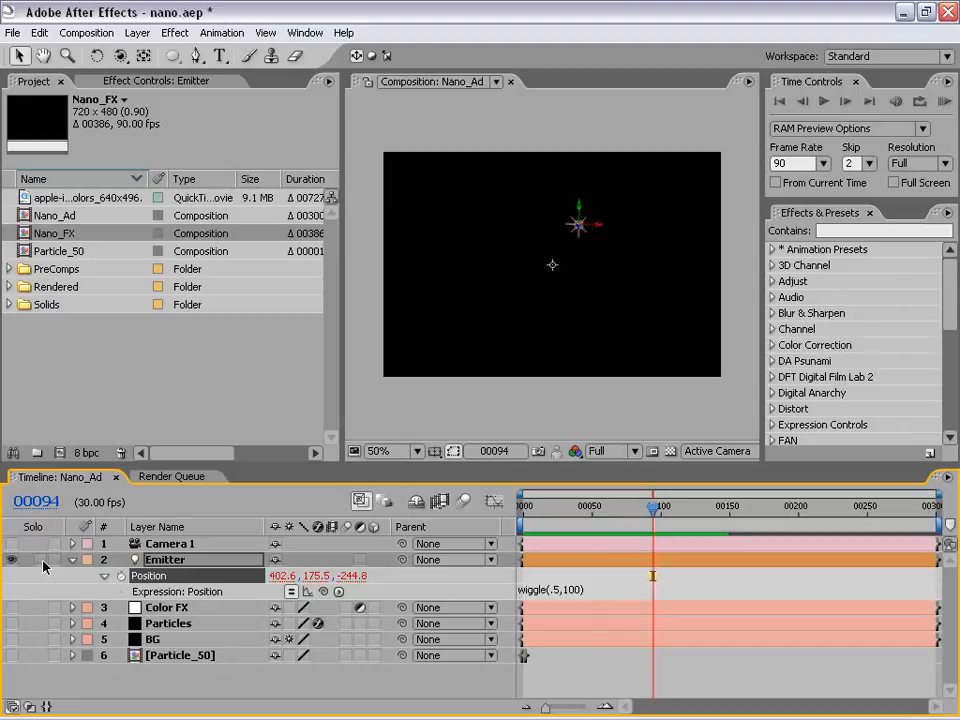
{"action": "left_click_drag", "start_coordinate": [12, 607], "coordinate": [29, 647]}
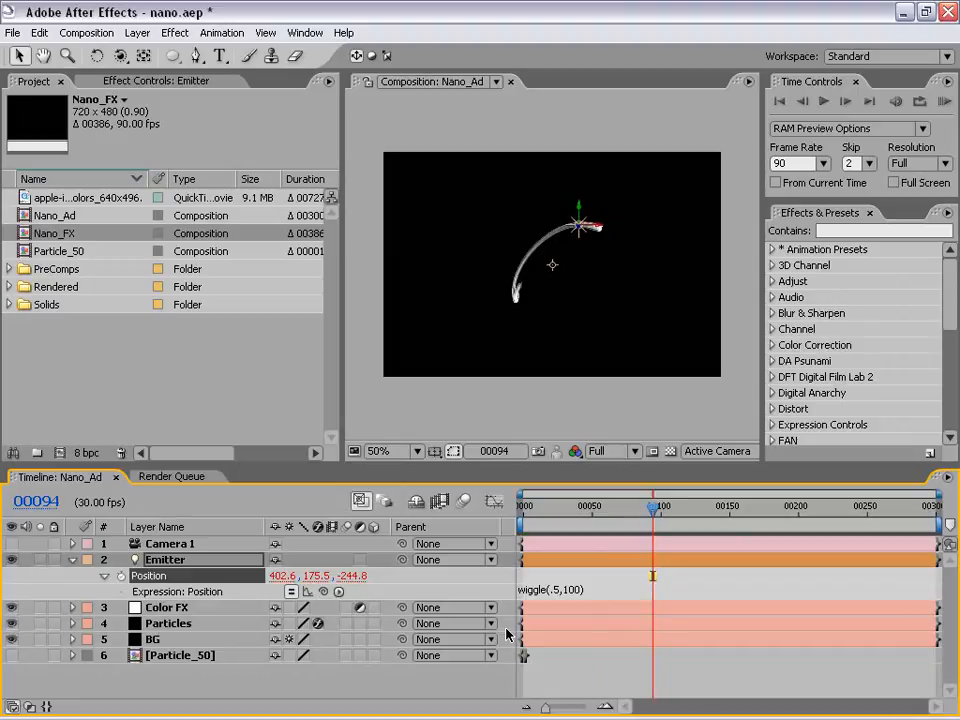
- Preview the particle streak in a maximized composition view at 100%, restore the layout and go to frame 249
{"action": "scroll", "coordinate": [561, 294], "scroll_direction": "up", "scroll_amount": 1}
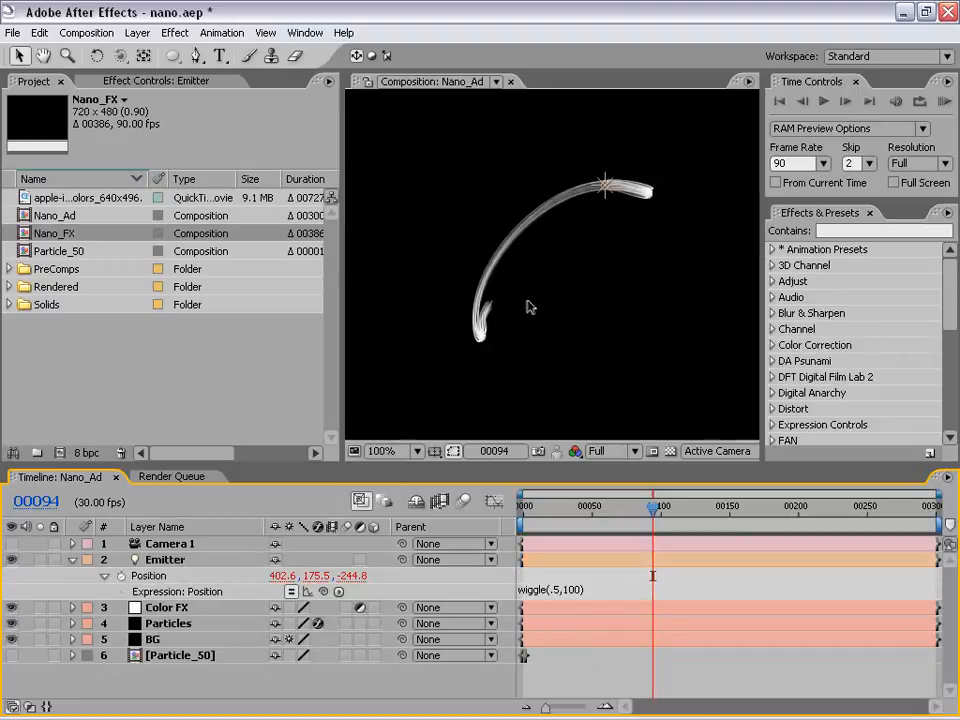
{"action": "key", "text": "grave"}
{"action": "key", "text": "KP_0"}
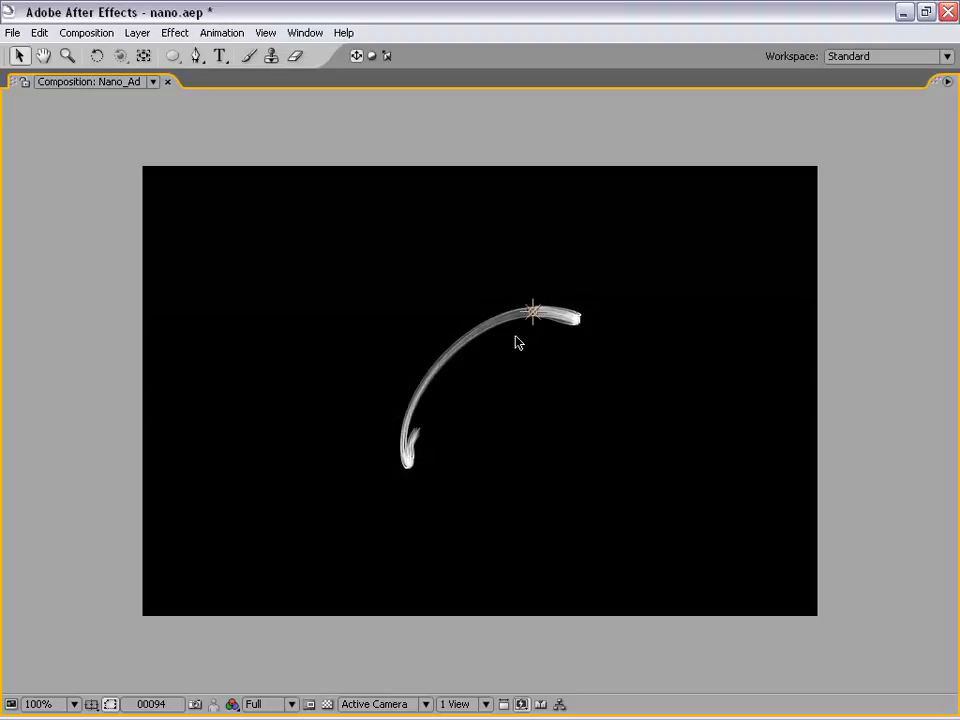
{"action": "key", "text": "grave"}
{"action": "left_click_drag", "start_coordinate": [655, 512], "coordinate": [864, 510]}
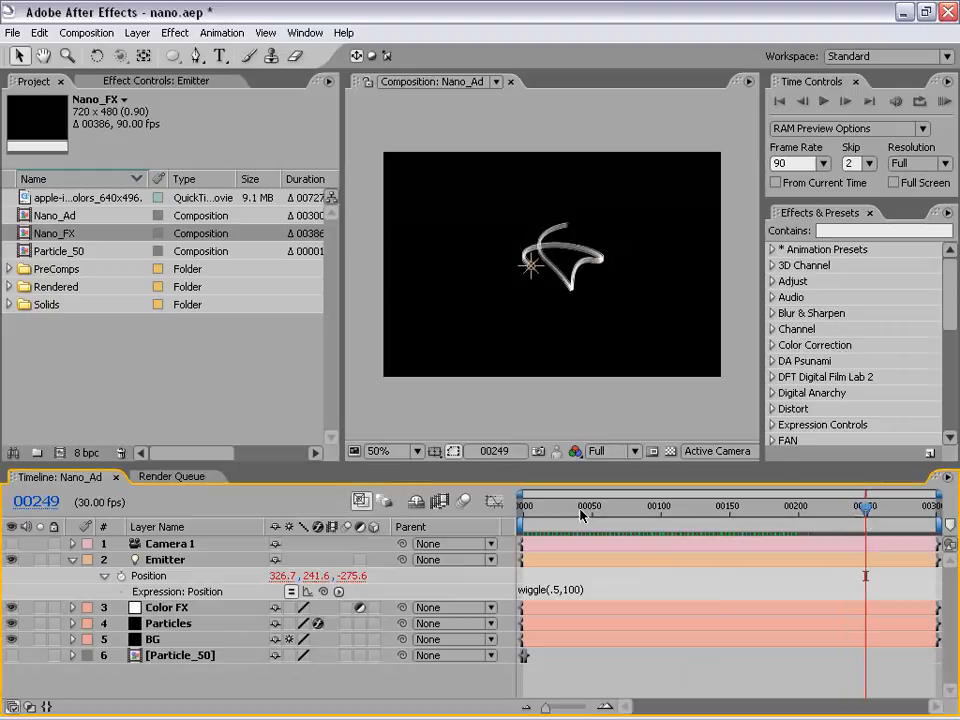
- Set the particle Life of the Particles layer's Particular effect to 15 seconds and check the streak at frame 209
{"action": "left_click", "coordinate": [170, 624]}
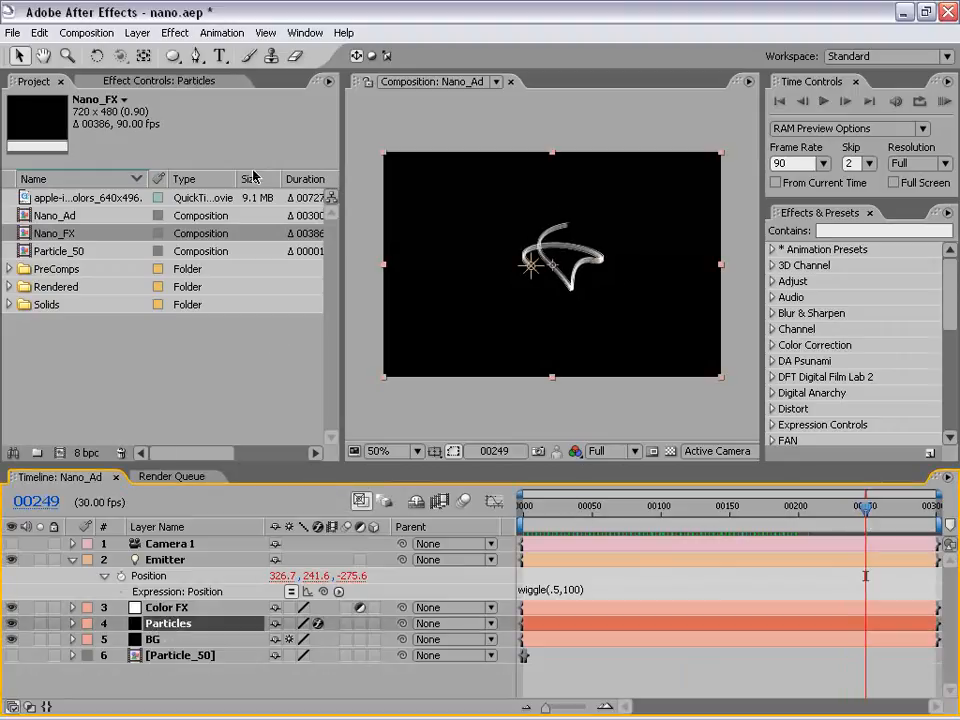
{"action": "left_click", "coordinate": [140, 81]}
{"action": "left_click_drag", "start_coordinate": [330, 231], "coordinate": [330, 313]}
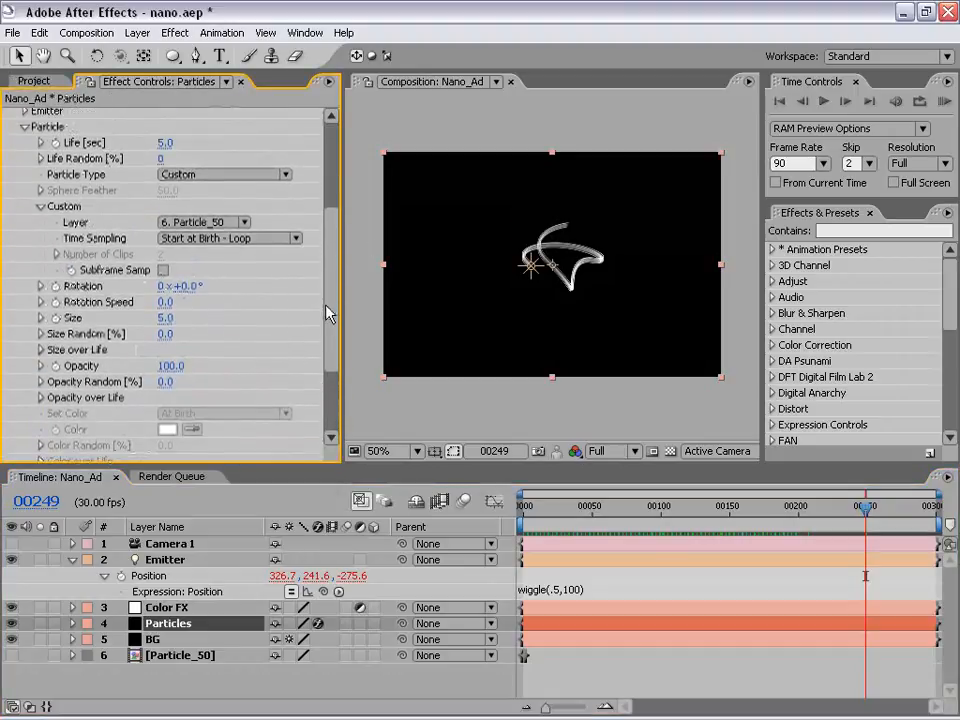
{"action": "left_click", "coordinate": [165, 142]}
{"action": "type", "text": "5"}
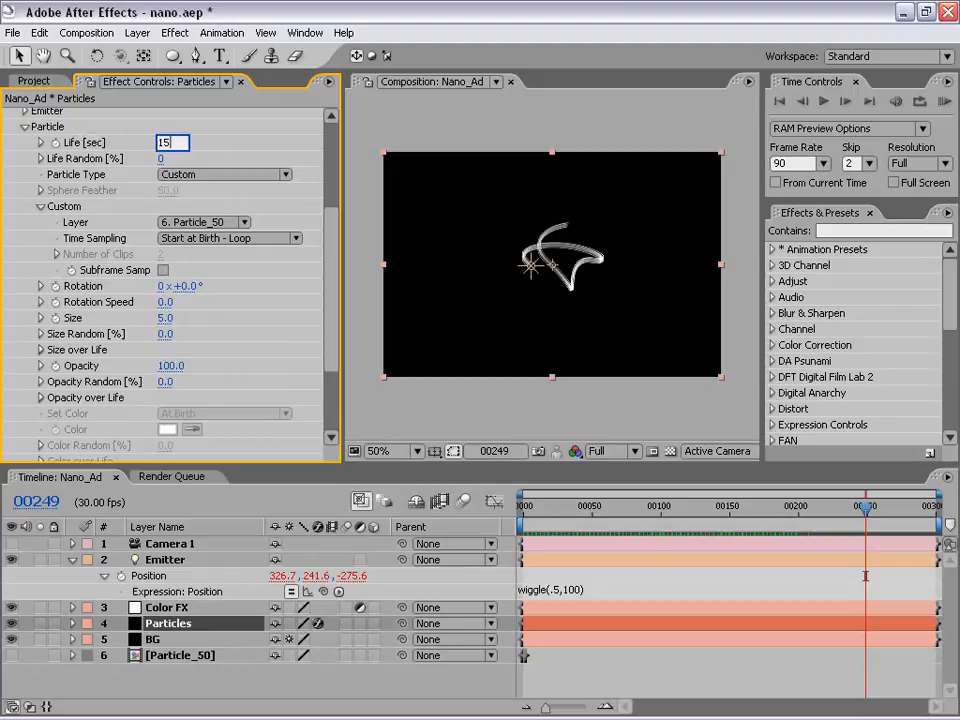
{"action": "key", "text": "Return"}
{"action": "left_click_drag", "start_coordinate": [862, 515], "coordinate": [810, 515]}
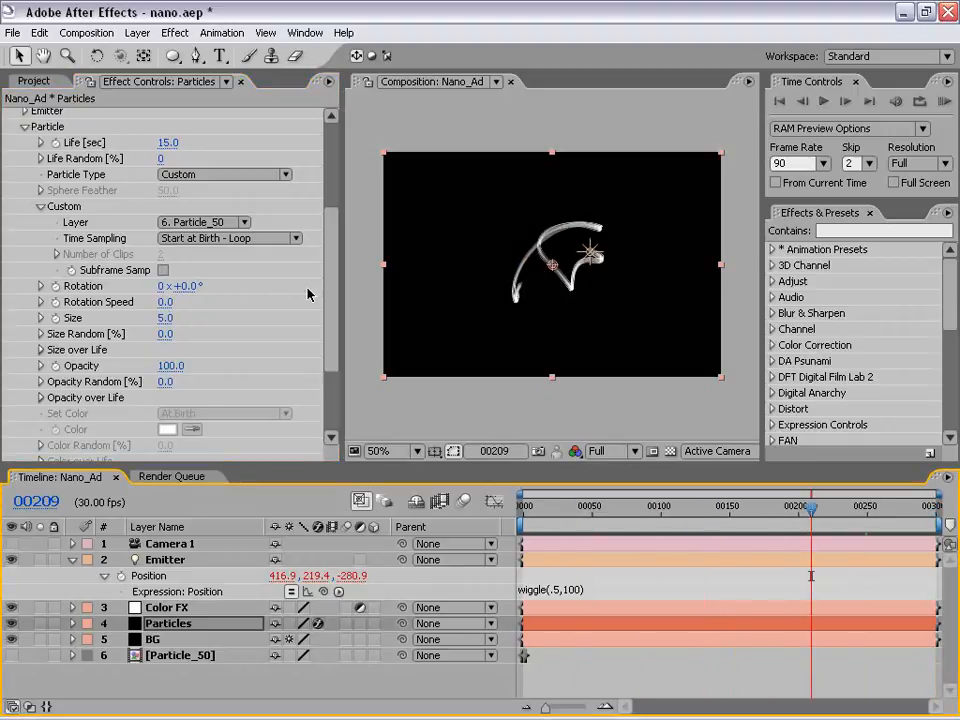
- Set the particle Opacity to 50 and inspect the streak's fine lines up close in the composition
{"action": "mouse_move", "coordinate": [331, 270]}
{"action": "left_mouse_down"}
{"action": "mouse_move", "coordinate": [333, 256]}
{"action": "mouse_move", "coordinate": [332, 283]}
{"action": "left_mouse_up"}
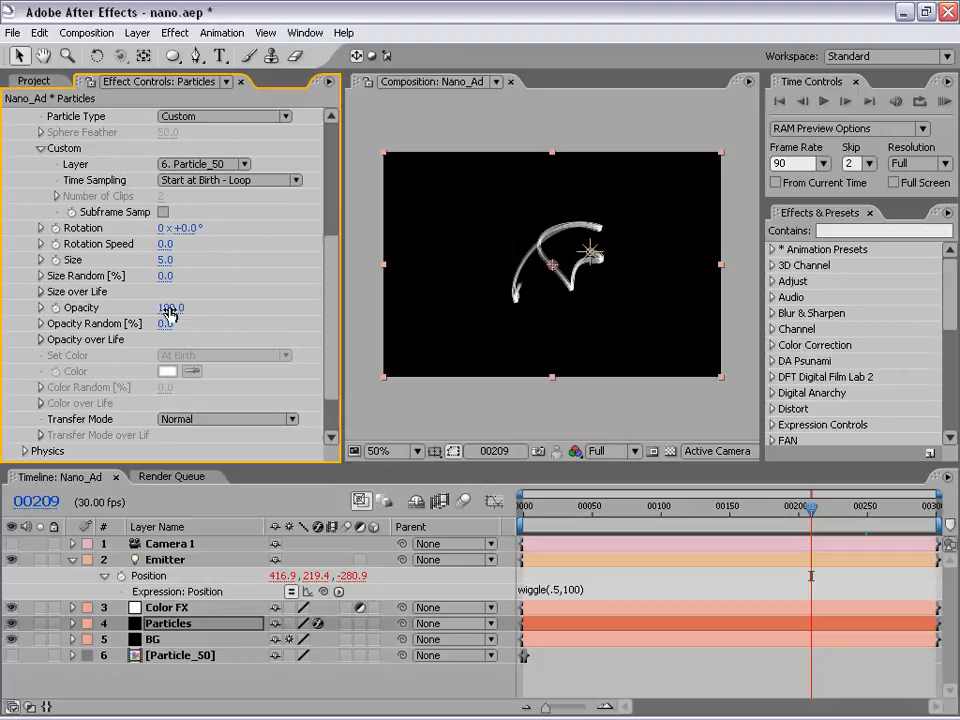
{"action": "left_click_drag", "start_coordinate": [175, 260], "coordinate": [166, 263]}
{"action": "left_click", "coordinate": [172, 307]}
{"action": "type", "text": "50"}
{"action": "key", "text": "Return"}
{"action": "scroll", "coordinate": [583, 276], "scroll_direction": "up", "scroll_amount": 2}
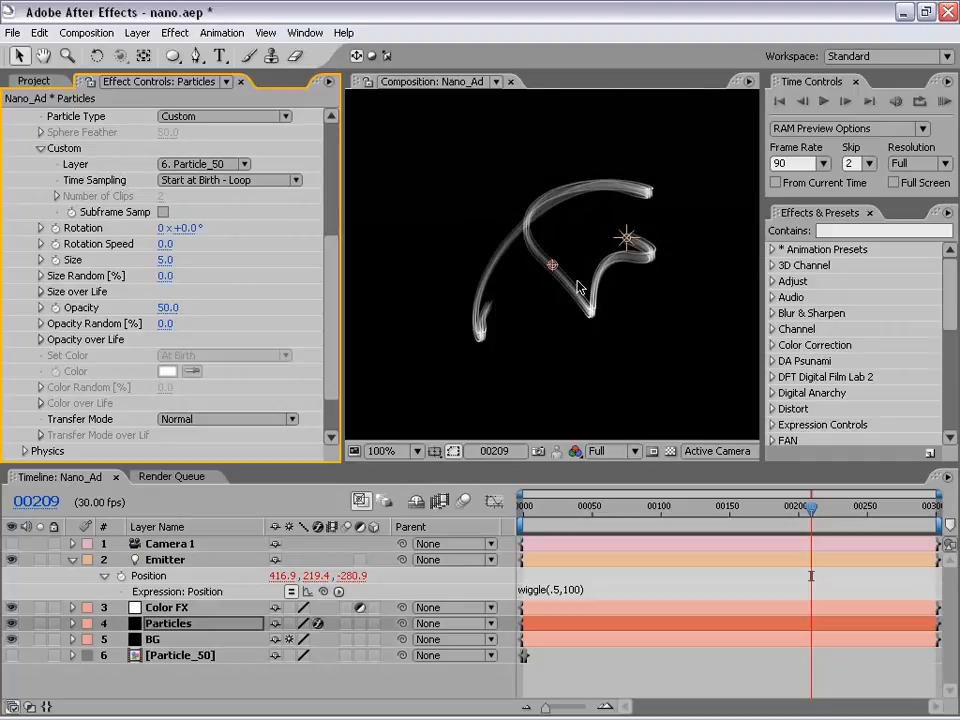
{"action": "scroll", "coordinate": [578, 283], "scroll_direction": "up", "scroll_amount": 1}
{"action": "left_click_drag", "start_coordinate": [594, 375], "coordinate": [528, 316]}
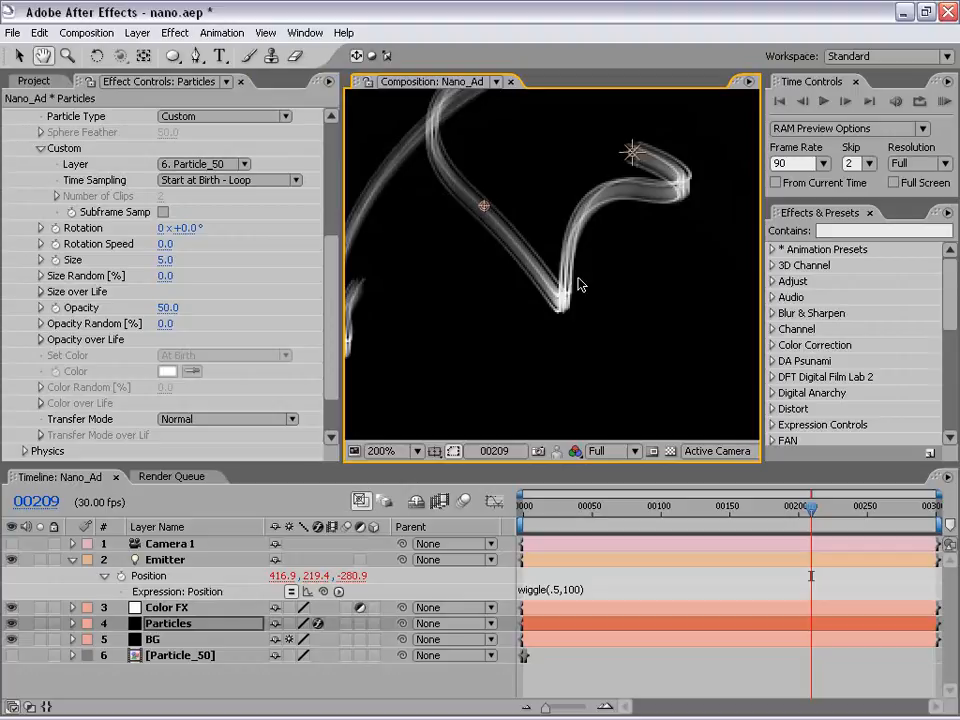
{"action": "scroll", "coordinate": [551, 261], "scroll_direction": "down", "scroll_amount": 1}
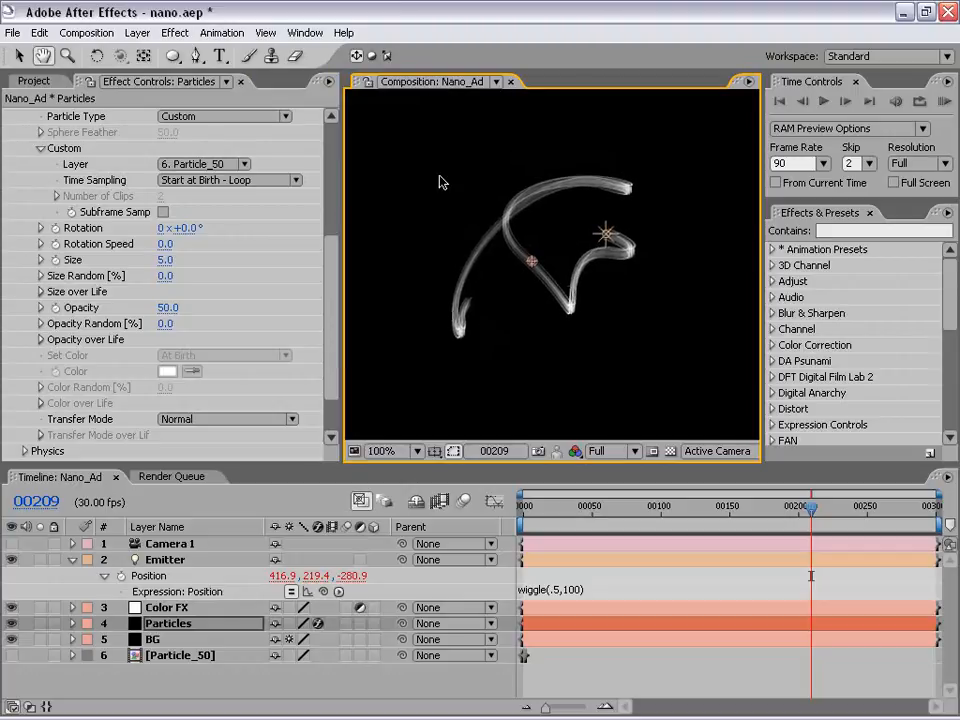
{"action": "left_click", "coordinate": [574, 666]}
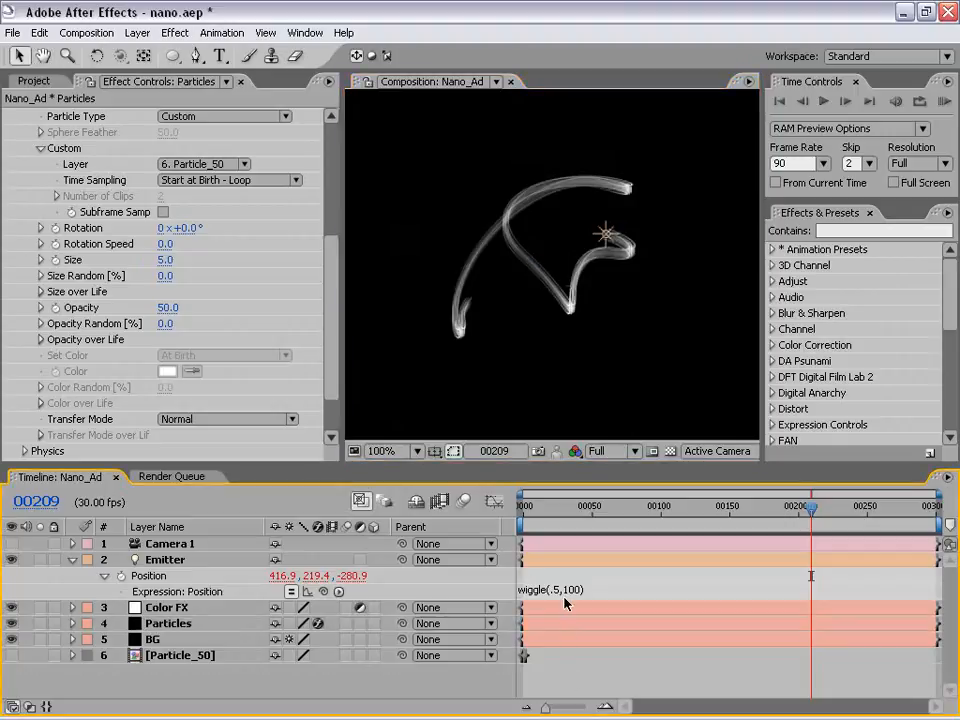
{"action": "scroll", "coordinate": [316, 325], "scroll_direction": "down", "scroll_amount": 2}
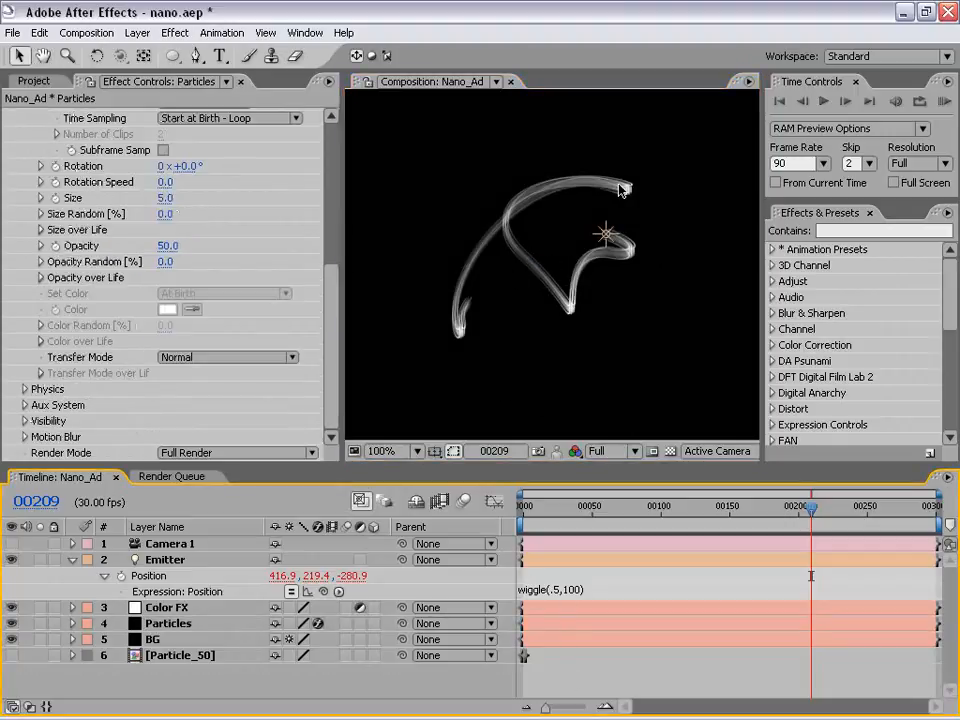
- Apply a Hue/Saturation effect to the Color FX layer and turn on Colorize
{"action": "left_click", "coordinate": [163, 608]}
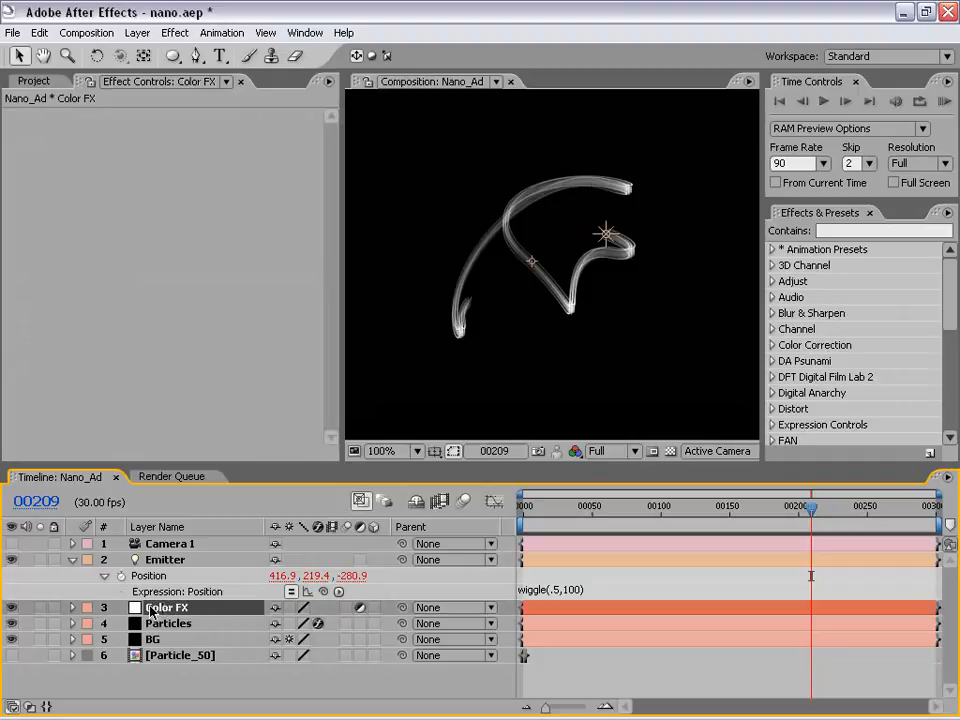
{"action": "left_click", "coordinate": [175, 34]}
{"action": "mouse_move", "coordinate": [293, 197]}
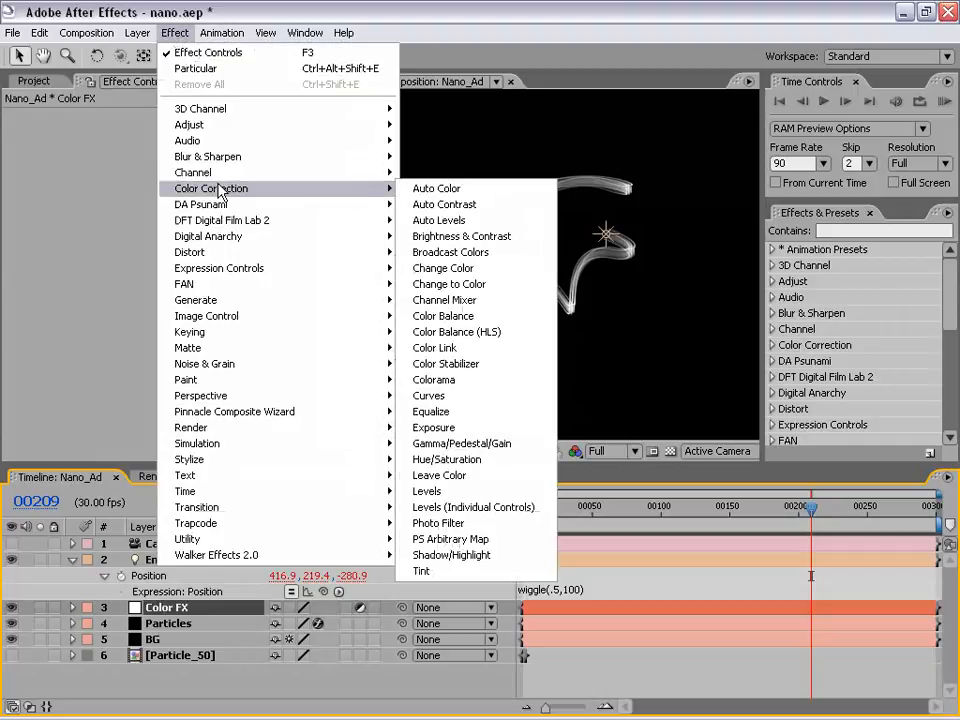
{"action": "left_click", "coordinate": [446, 459]}
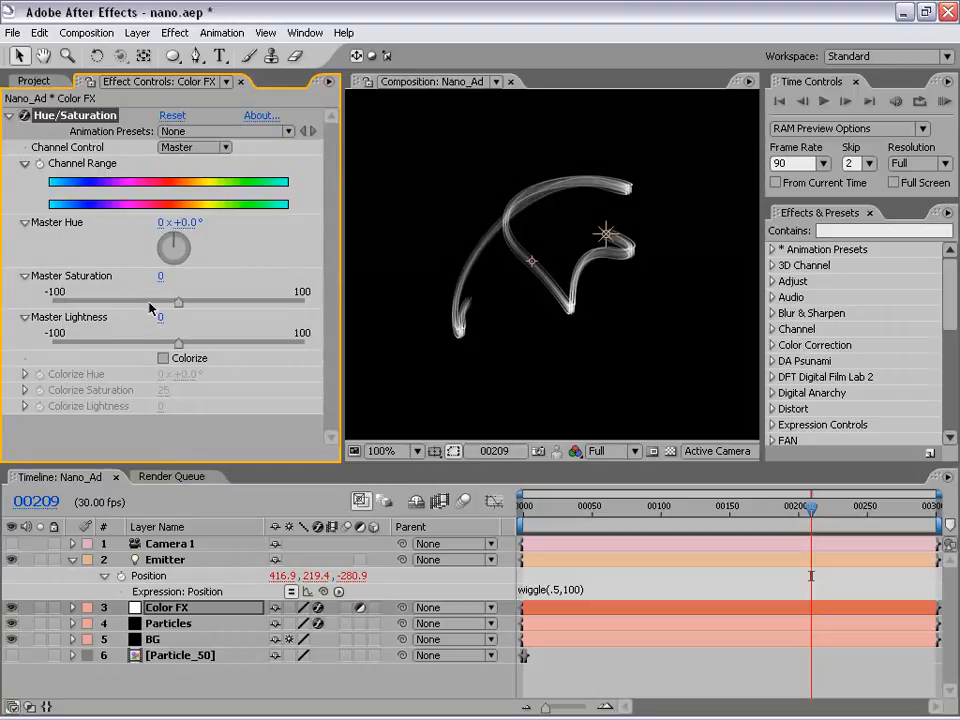
{"action": "left_click", "coordinate": [163, 359]}
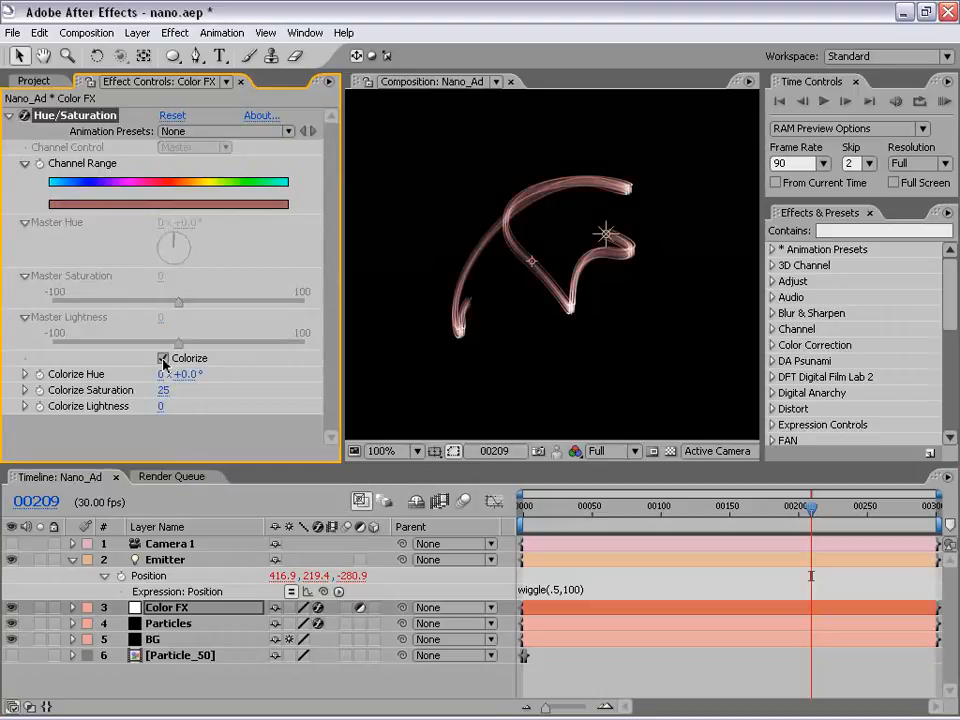
- Tint the streak blue by setting Colorize Saturation to 43 and Colorize Hue to 198°
{"action": "left_click_drag", "start_coordinate": [161, 391], "coordinate": [172, 389]}
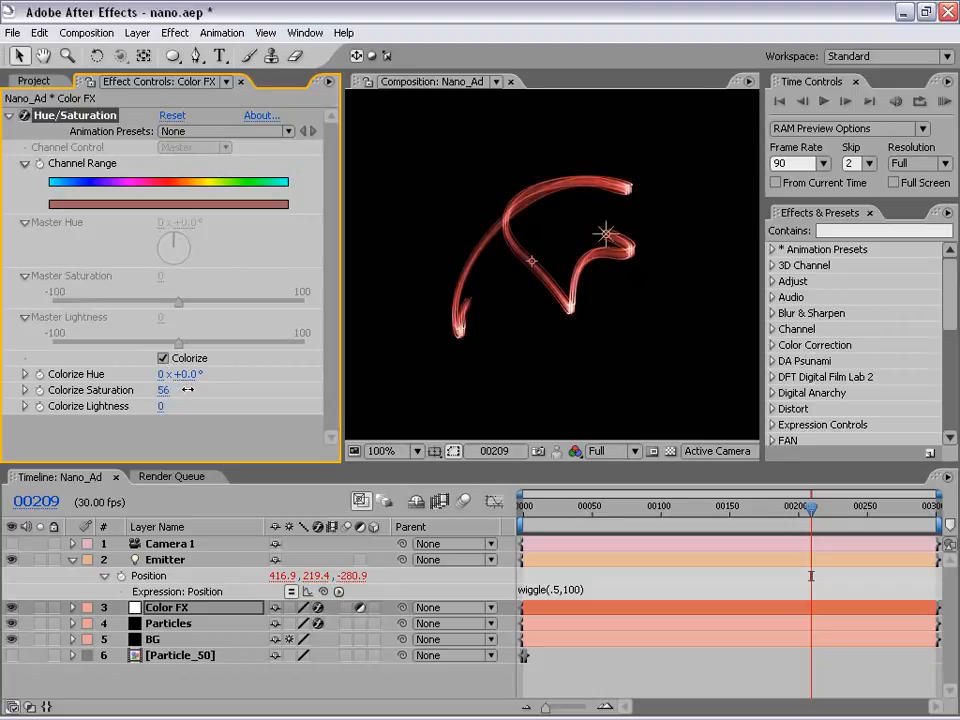
{"action": "scroll", "coordinate": [628, 285], "scroll_direction": "up", "scroll_amount": 1}
{"action": "scroll", "coordinate": [519, 313], "scroll_direction": "down", "scroll_amount": 1}
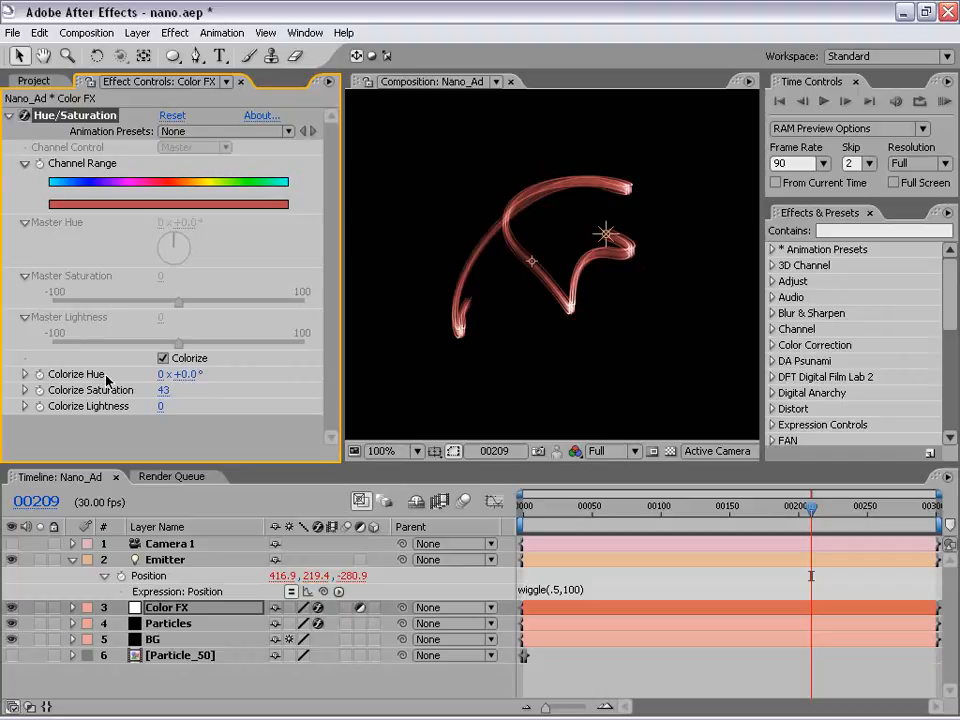
{"action": "left_click_drag", "start_coordinate": [186, 382], "coordinate": [360, 373]}
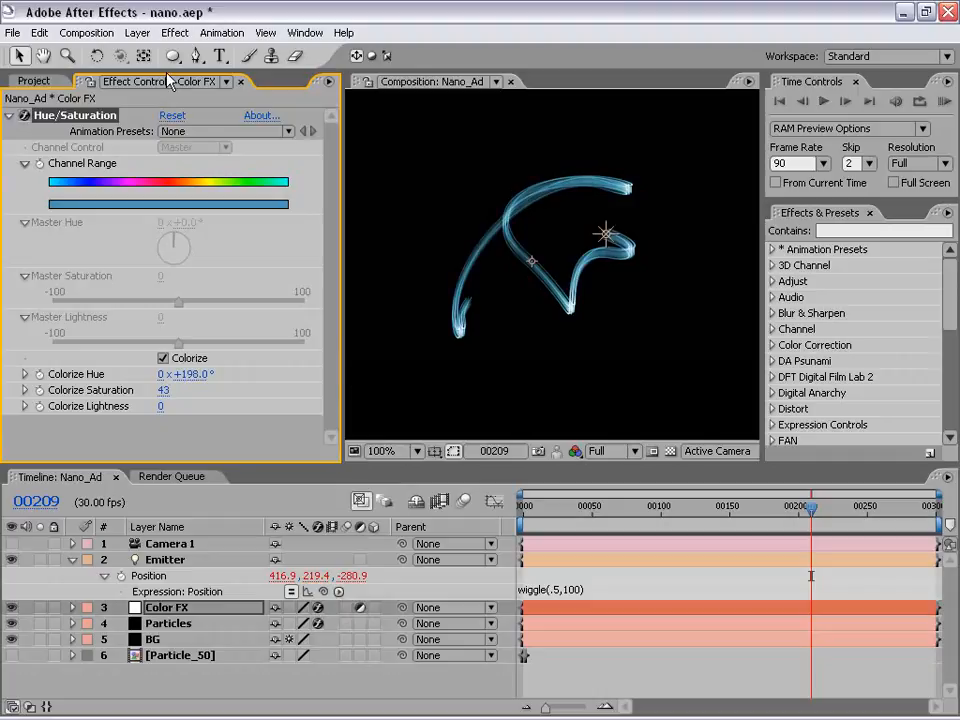
- Apply a Stylize Glow effect to the Color FX layer
{"action": "left_click", "coordinate": [174, 32]}
{"action": "mouse_move", "coordinate": [212, 491]}
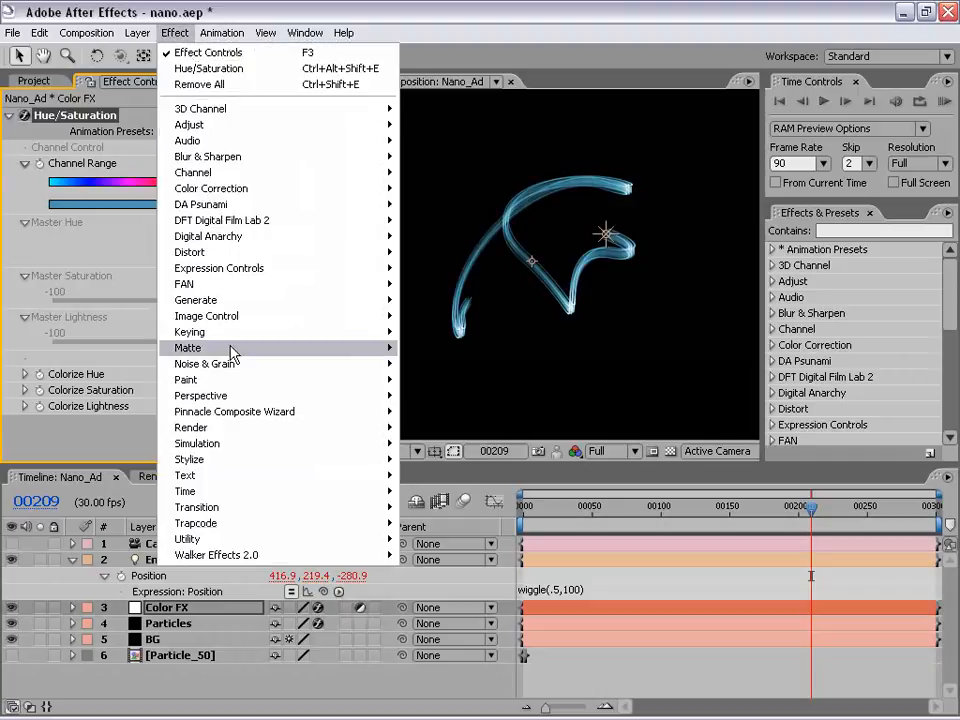
{"action": "mouse_move", "coordinate": [200, 459]}
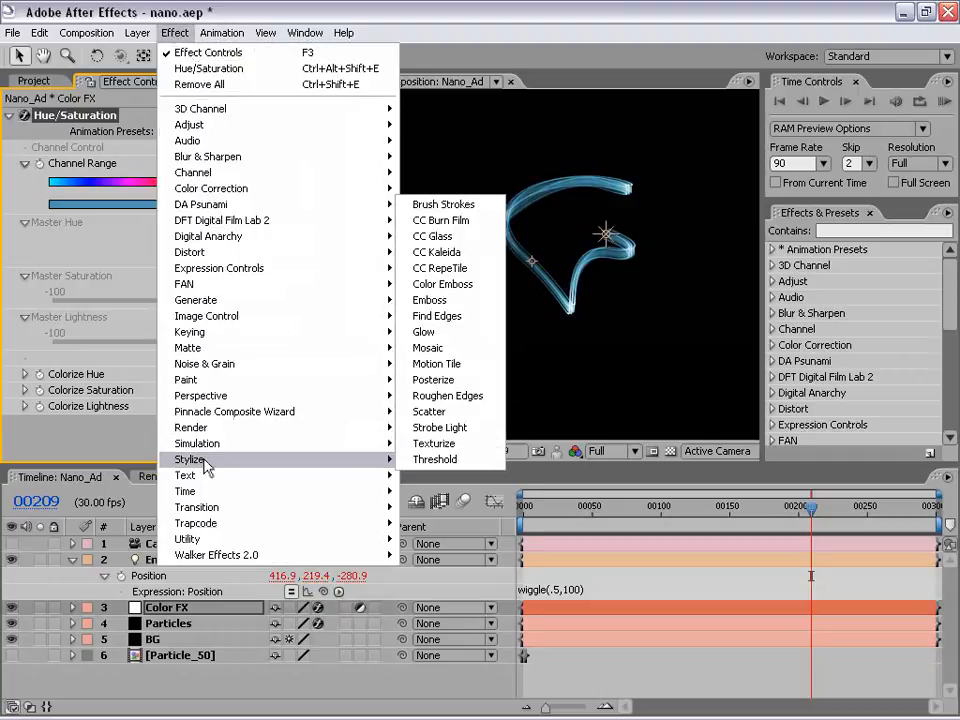
{"action": "left_click", "coordinate": [432, 335]}
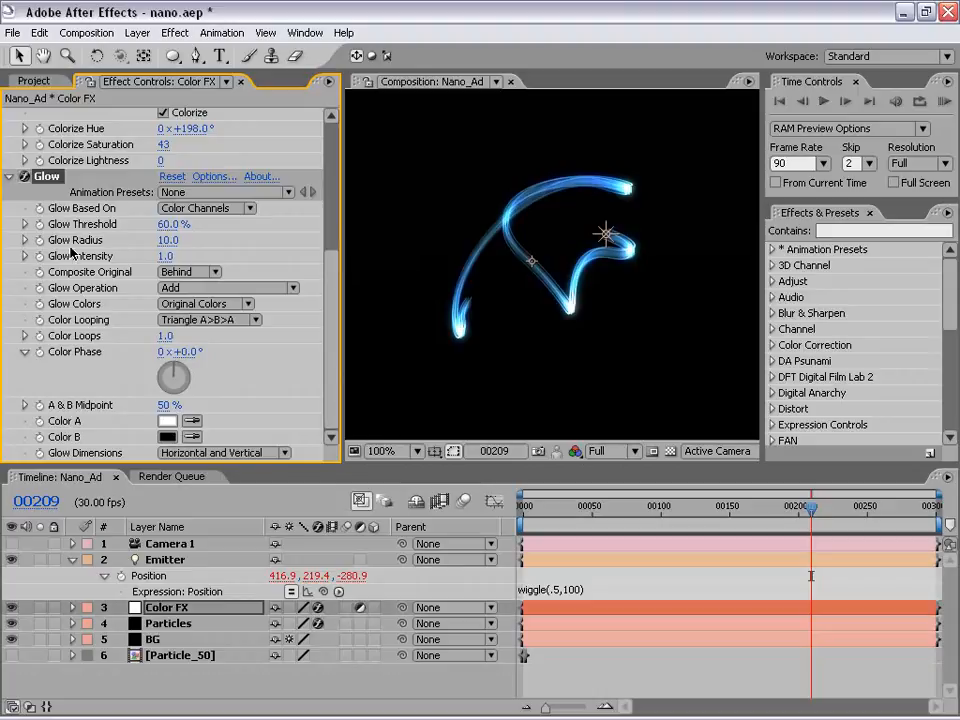
- Set the Glow Radius to 36 and Glow Intensity to 2.4, and lower the Glow Threshold
{"action": "left_click_drag", "start_coordinate": [167, 240], "coordinate": [345, 253]}
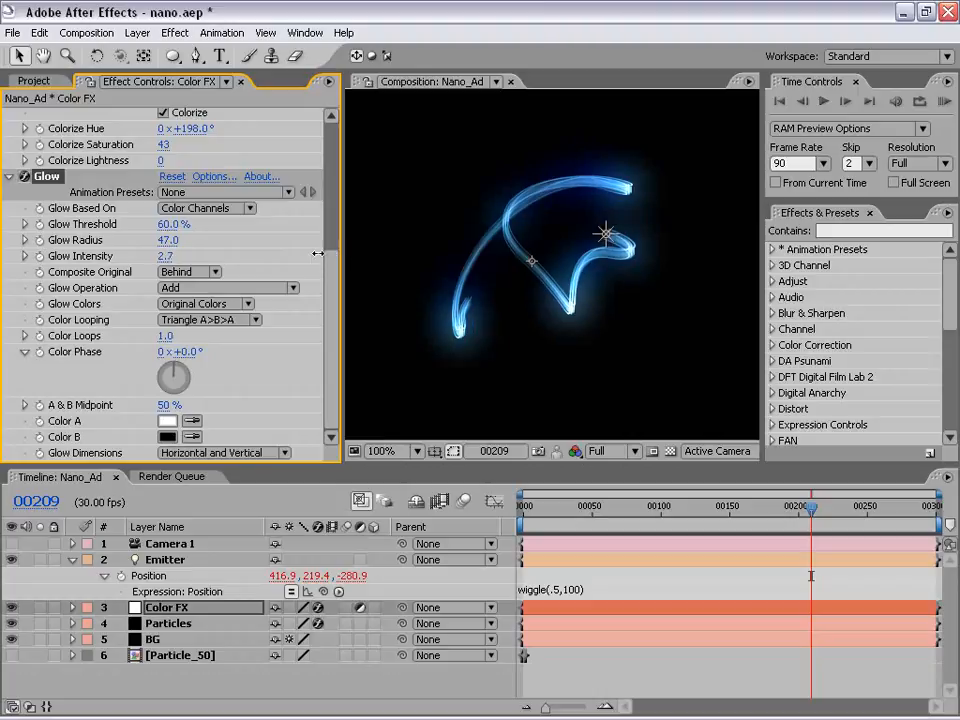
{"action": "mouse_move", "coordinate": [169, 240]}
{"action": "left_mouse_down"}
{"action": "mouse_move", "coordinate": [188, 240]}
{"action": "mouse_move", "coordinate": [150, 240]}
{"action": "mouse_move", "coordinate": [160, 240]}
{"action": "left_mouse_up"}
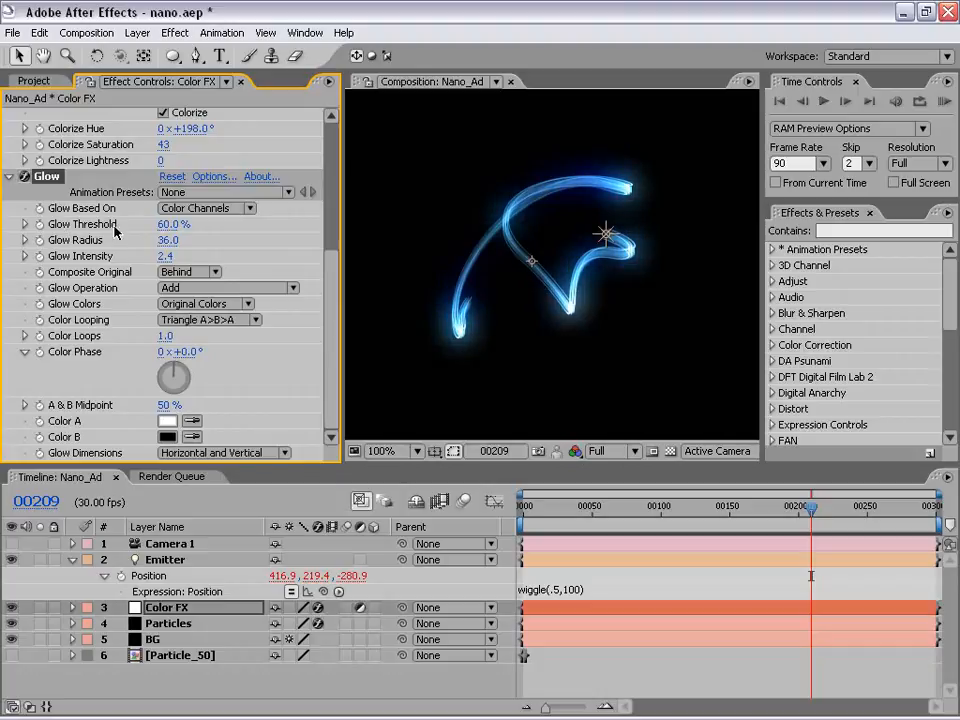
{"action": "left_click", "coordinate": [171, 224]}
{"action": "type", "text": "5"}
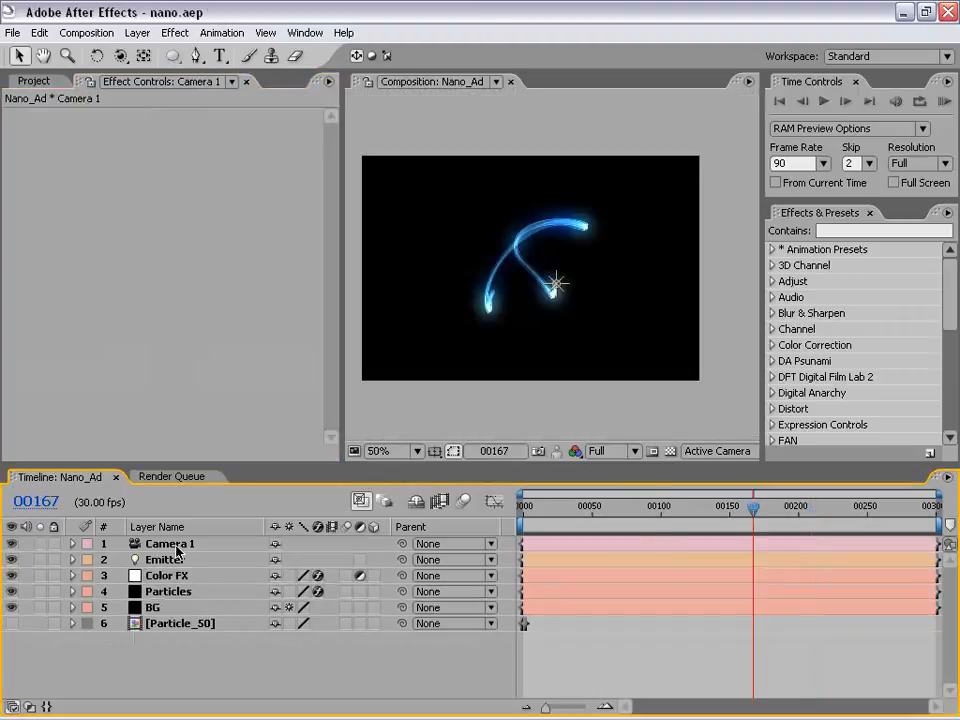
- Reveal the Position and Point of Interest properties of Camera 1 in the timeline
{"action": "left_click", "coordinate": [182, 547]}
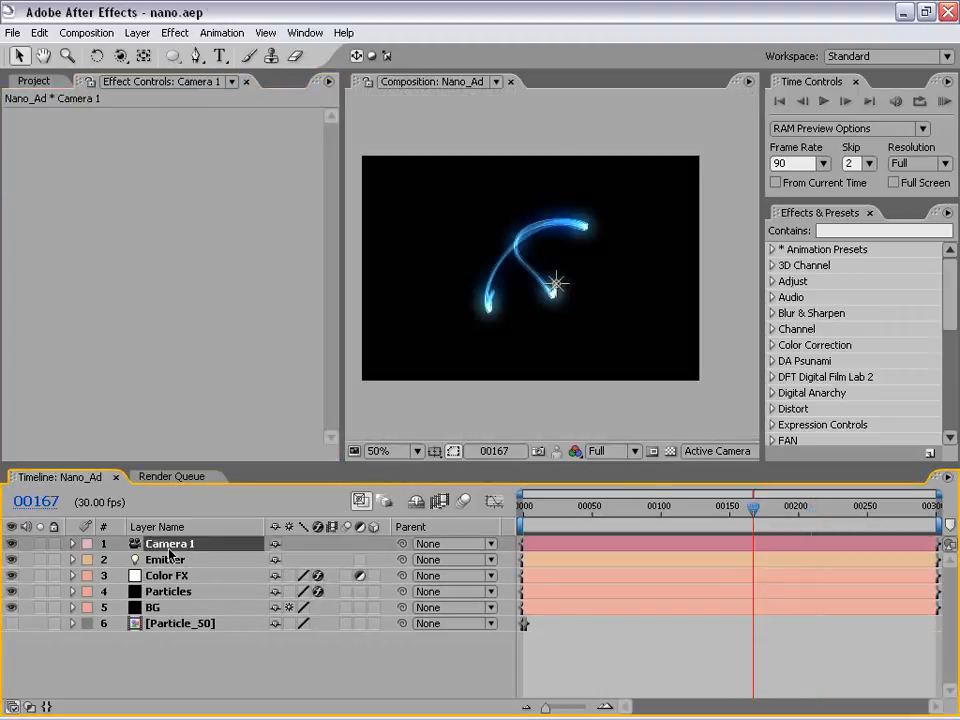
{"action": "key", "text": "p"}
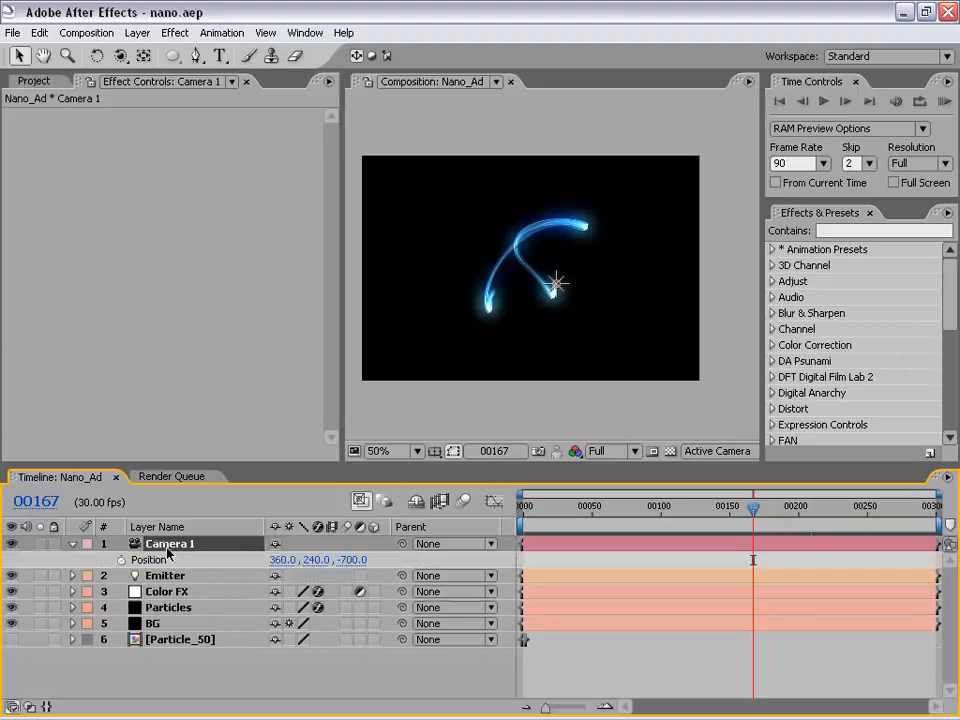
{"action": "key", "text": "shift+a"}
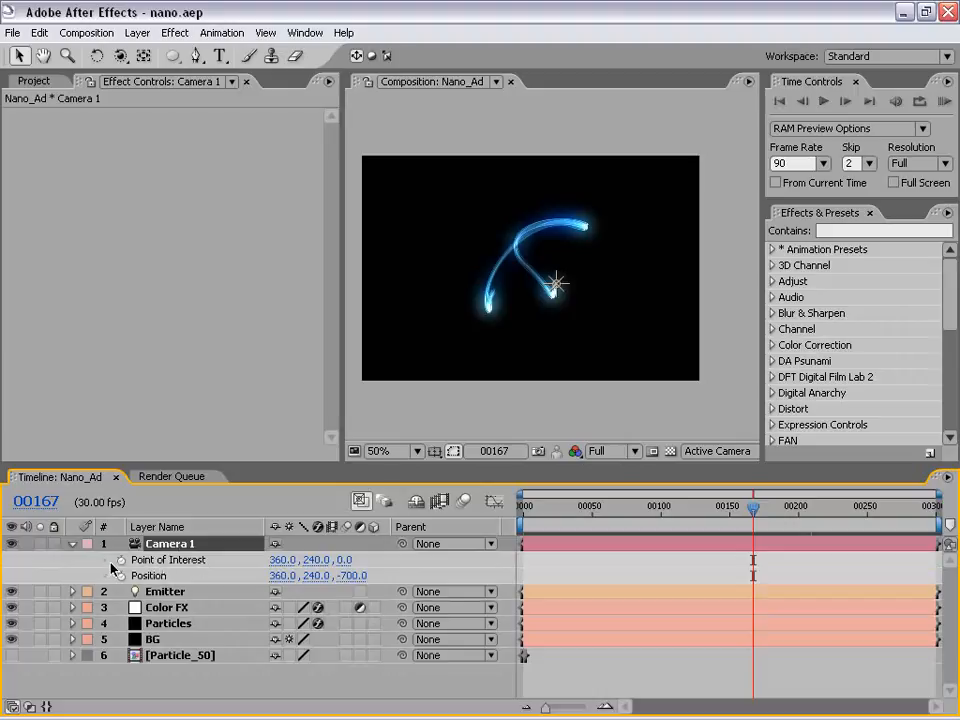
- Move Camera 1 closer to the streak with the Track Z Camera tool, to a Z position of -480
{"action": "left_click_drag", "start_coordinate": [120, 57], "coordinate": [177, 112]}
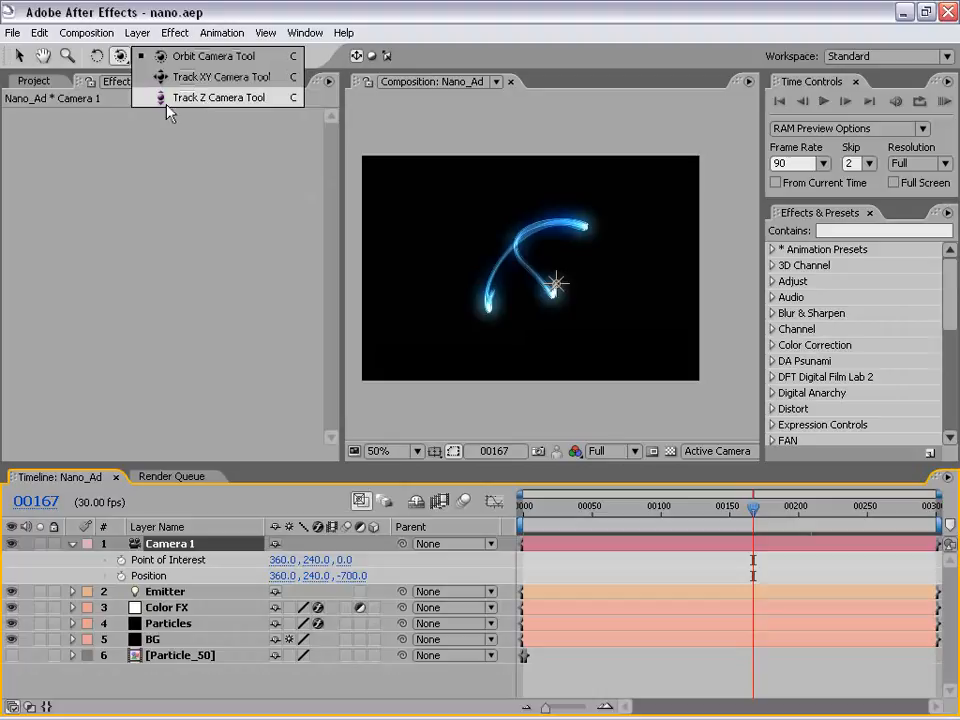
{"action": "left_click", "coordinate": [120, 58]}
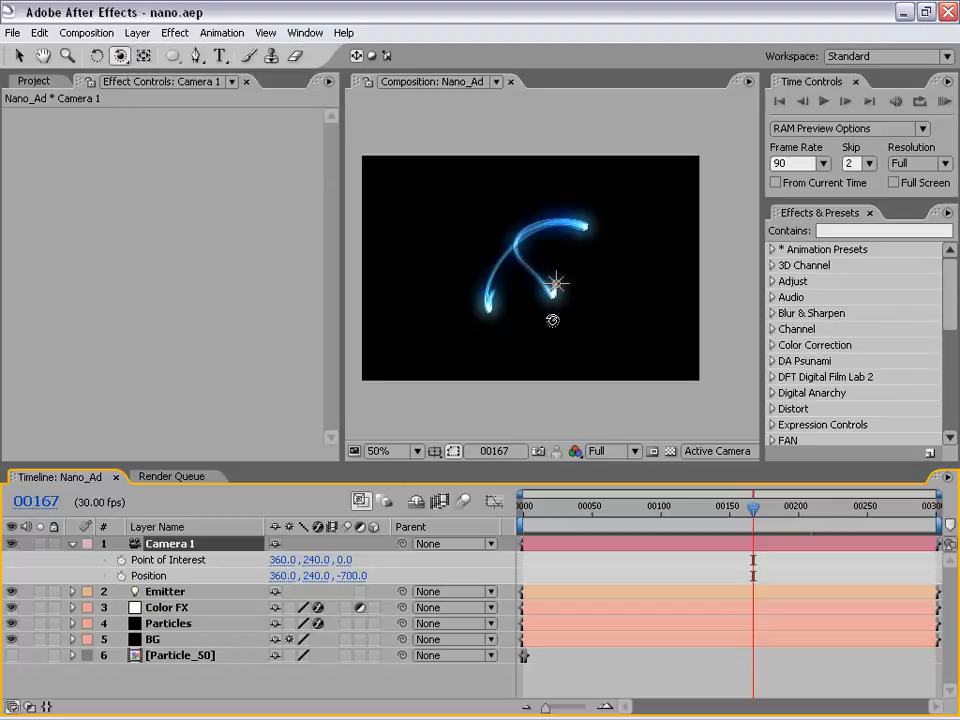
{"action": "left_click_drag", "start_coordinate": [120, 57], "coordinate": [174, 102]}
{"action": "left_click_drag", "start_coordinate": [580, 325], "coordinate": [530, 247]}
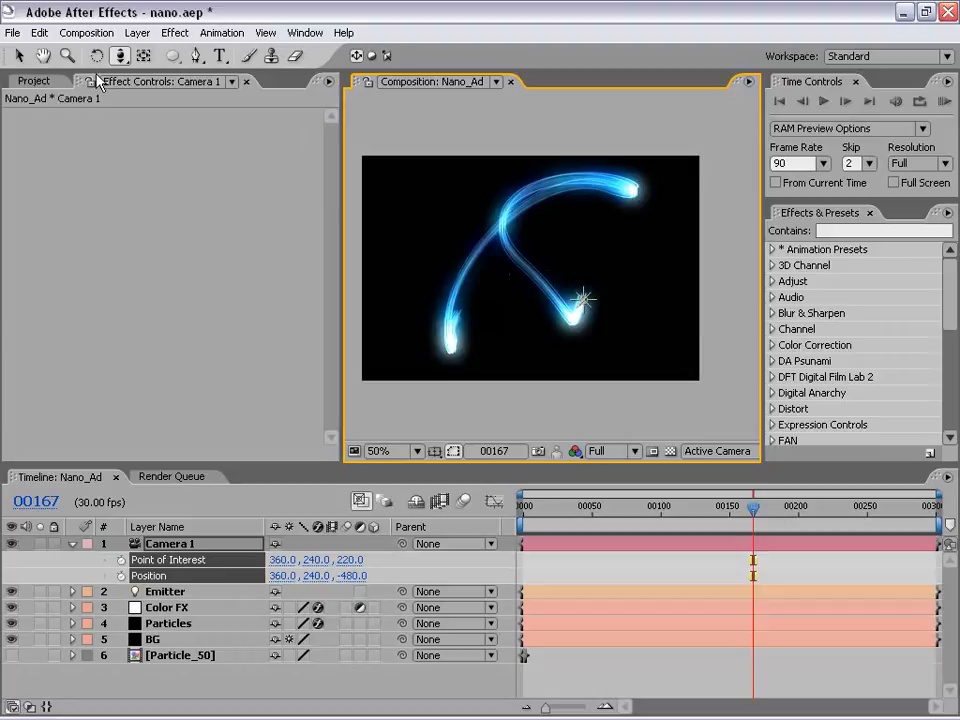
- Try to orbit Camera 1 around its current point of interest, and undo the orbit
{"action": "left_click_drag", "start_coordinate": [118, 58], "coordinate": [199, 60]}
{"action": "mouse_move", "coordinate": [534, 238]}
{"action": "left_mouse_down"}
{"action": "mouse_move", "coordinate": [546, 251]}
{"action": "mouse_move", "coordinate": [530, 237]}
{"action": "left_mouse_up"}
{"action": "key", "text": "ctrl+z"}
{"action": "key", "text": "v"}
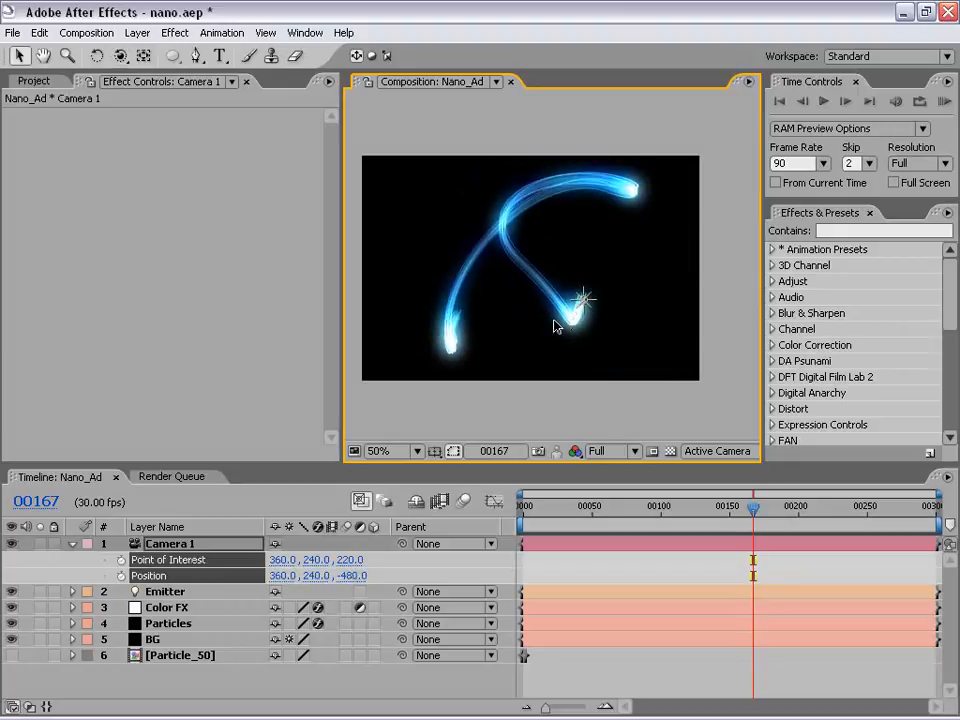
- Widen the composition area and switch it to the Top view at 25% magnification
{"action": "key", "text": "comma"}
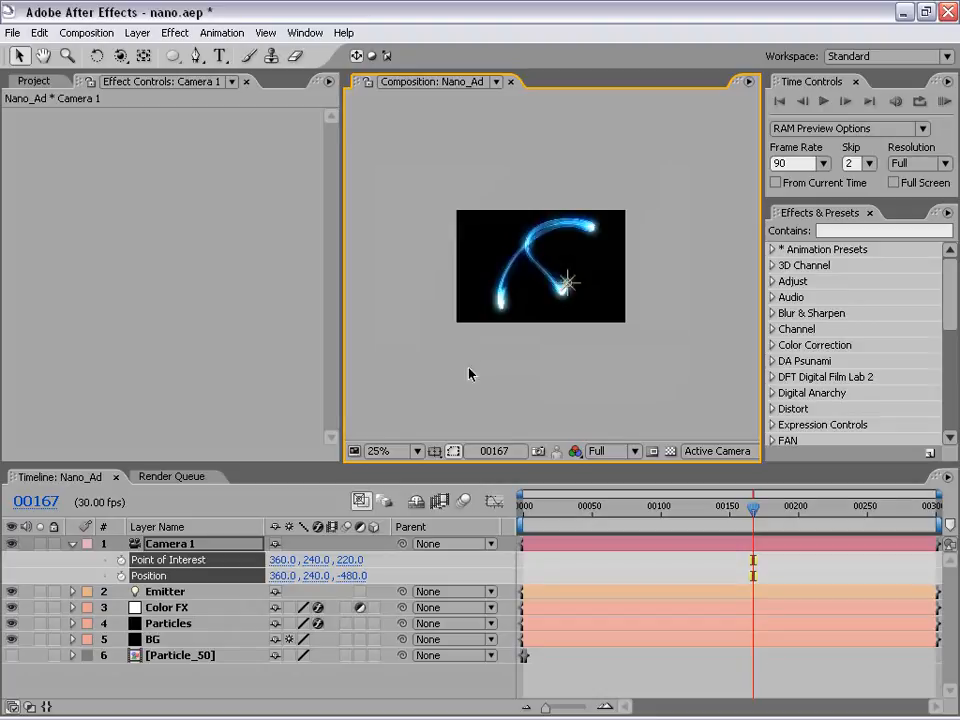
{"action": "left_click_drag", "start_coordinate": [341, 289], "coordinate": [233, 289]}
{"action": "key", "text": "period"}
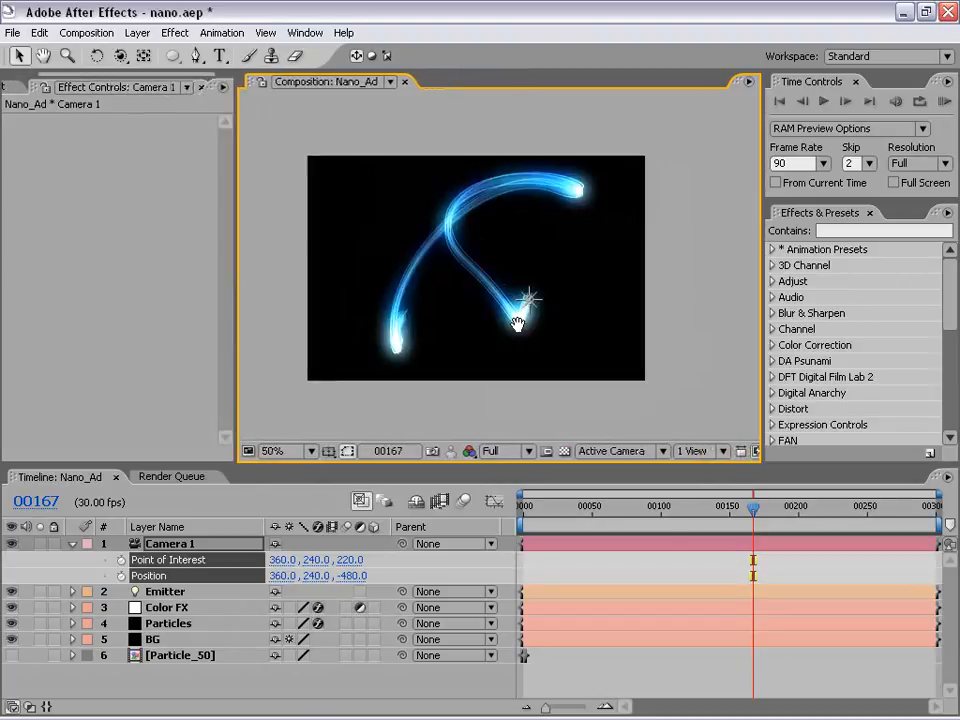
{"action": "left_click_drag", "start_coordinate": [484, 298], "coordinate": [444, 270]}
{"action": "left_click", "coordinate": [490, 272]}
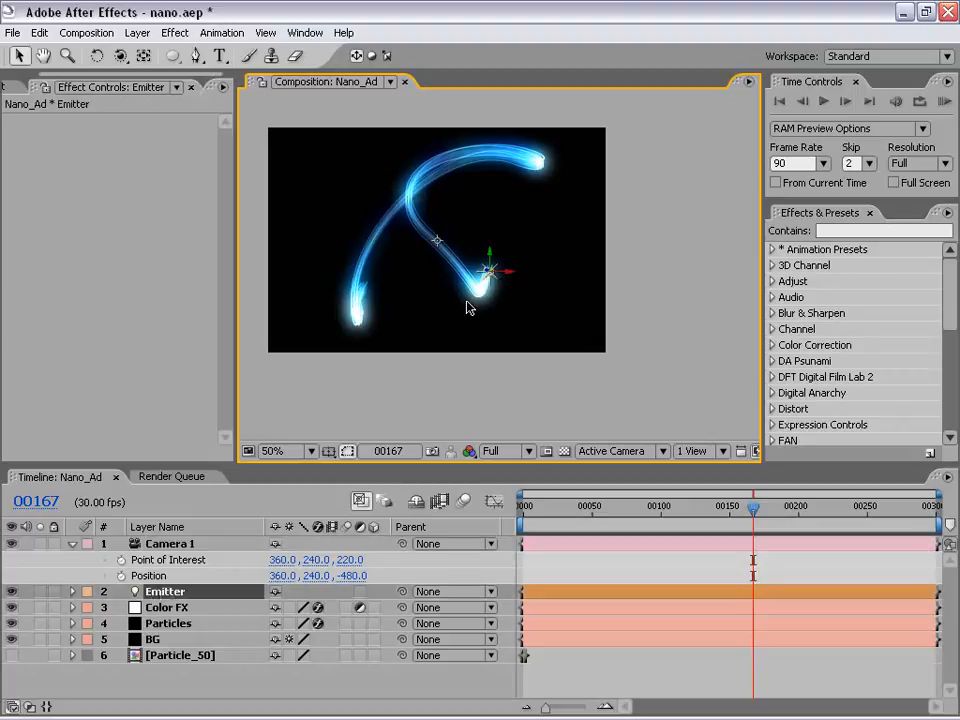
{"action": "left_click", "coordinate": [599, 452]}
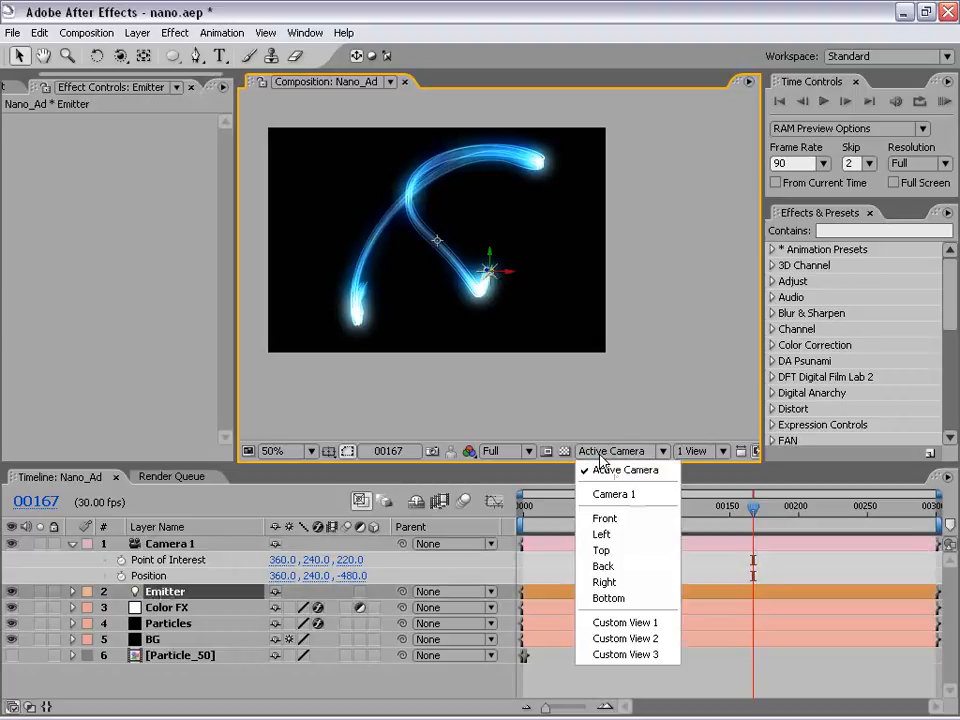
{"action": "left_click", "coordinate": [612, 551]}
{"action": "key", "text": "comma"}
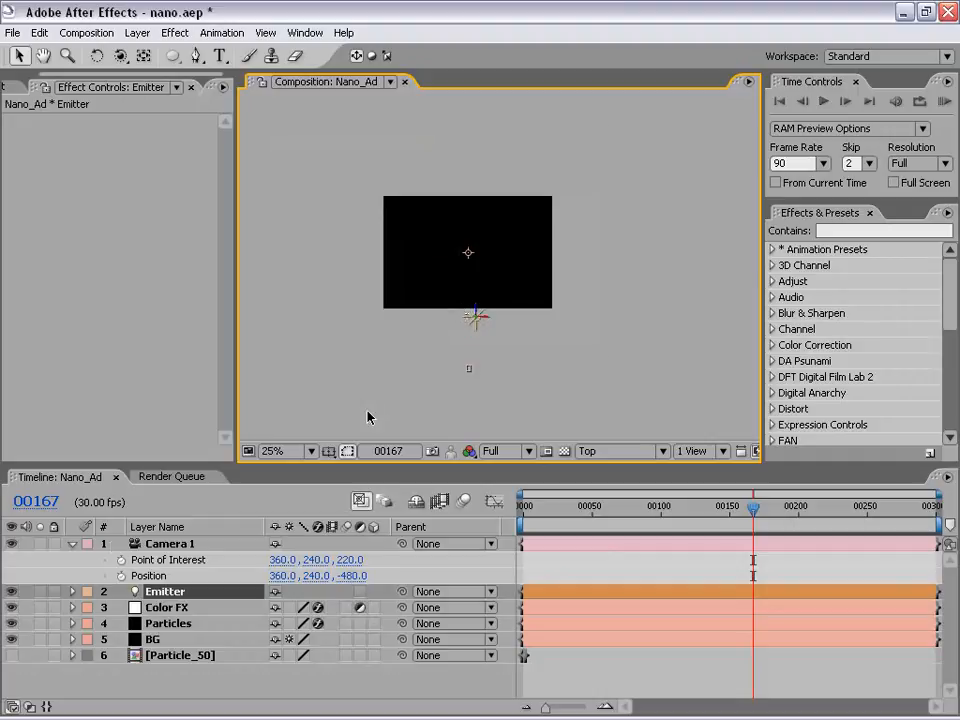
- Move Camera 1's Point of Interest next to the Emitter light in Top view, at 368, 240, -280
{"action": "left_click", "coordinate": [187, 550]}
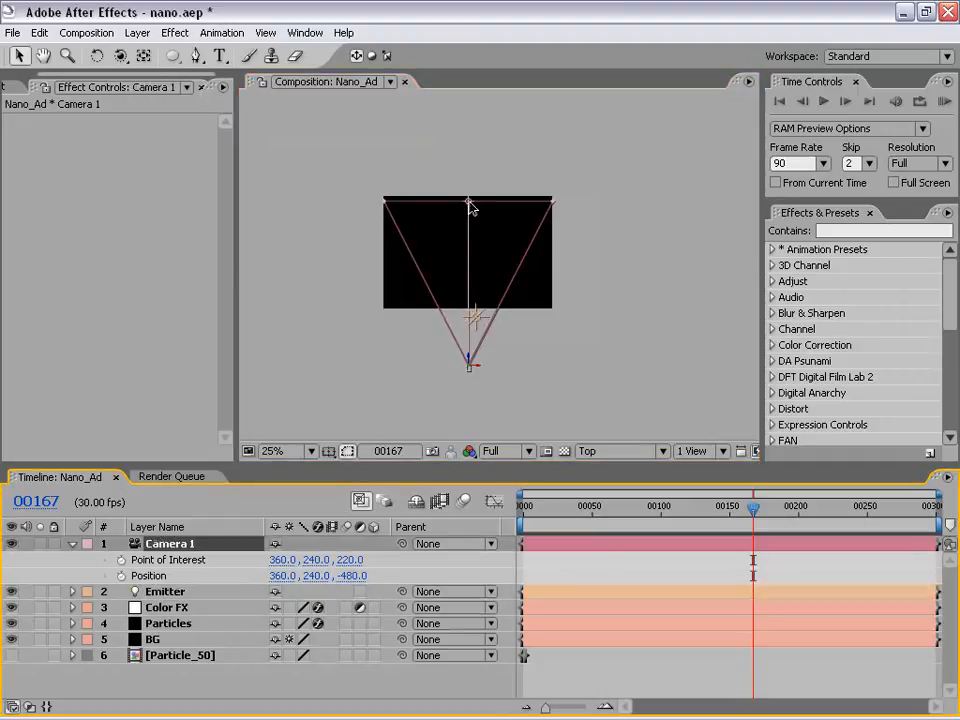
{"action": "left_click_drag", "start_coordinate": [471, 204], "coordinate": [473, 320]}
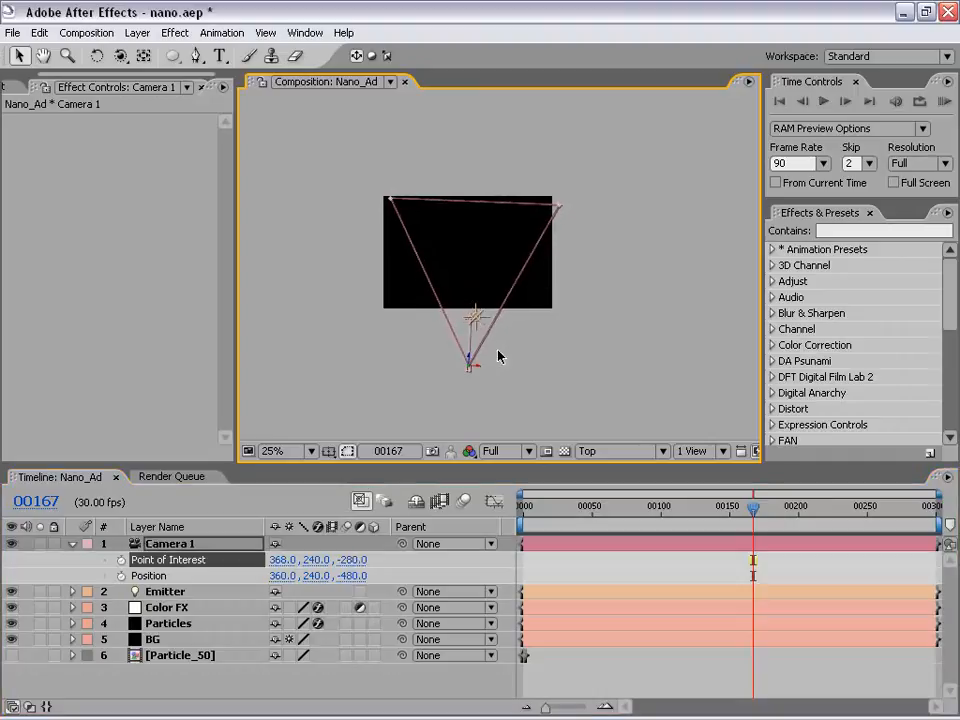
{"action": "key", "text": "period"}
{"action": "scroll", "coordinate": [504, 360], "scroll_direction": "up", "scroll_amount": 1}
{"action": "left_click_drag", "start_coordinate": [497, 369], "coordinate": [467, 199]}
{"action": "scroll", "coordinate": [460, 215], "scroll_direction": "down", "scroll_amount": 1}
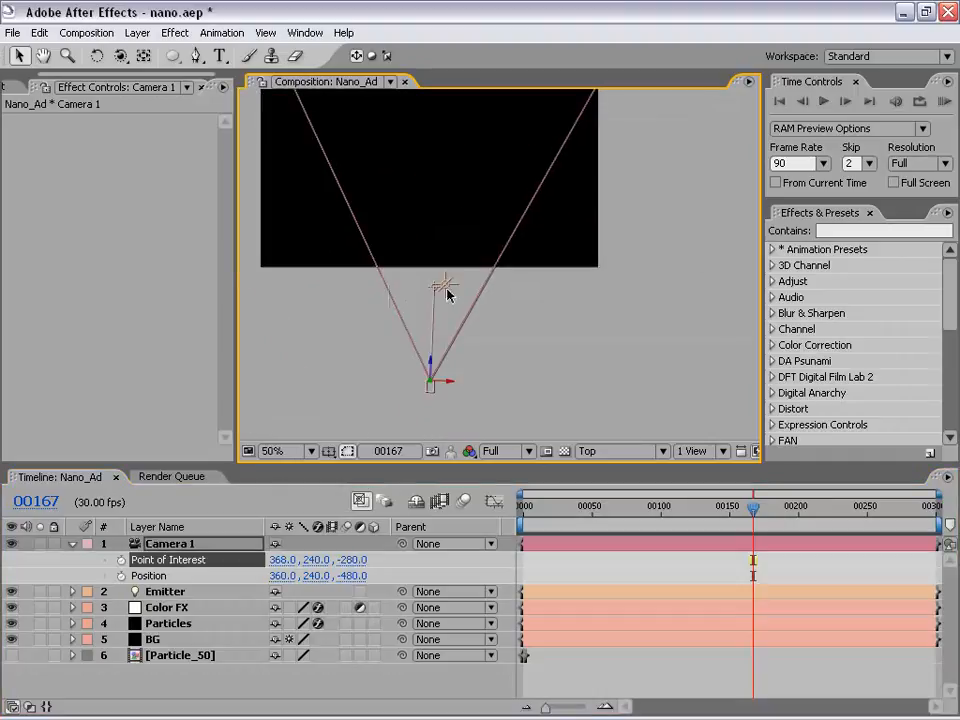
{"action": "left_click", "coordinate": [445, 286]}
{"action": "left_click", "coordinate": [445, 334]}
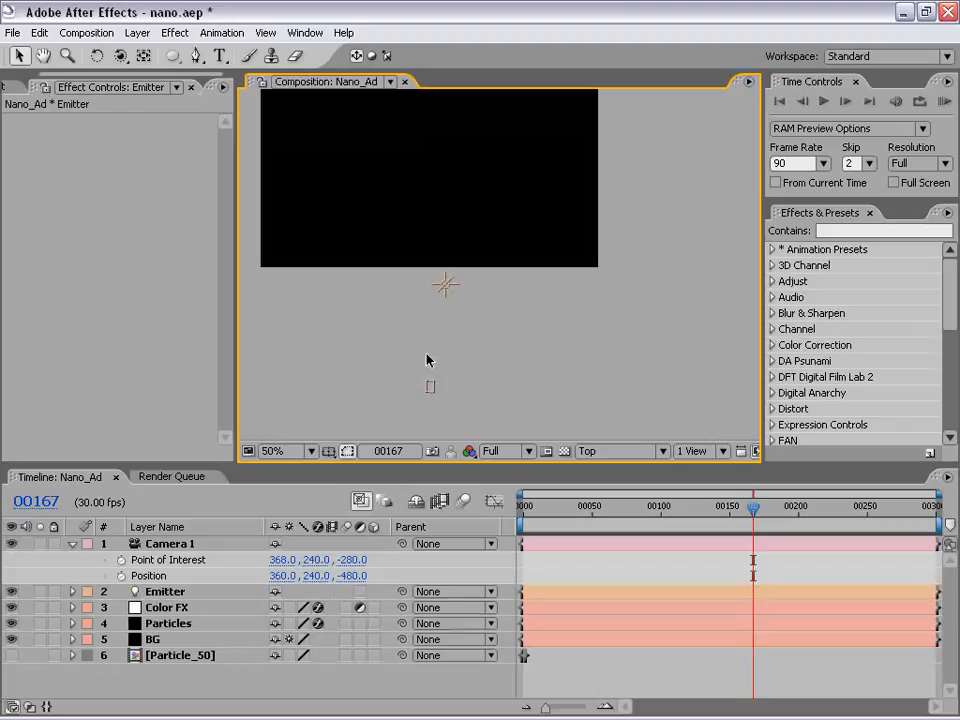
{"action": "left_click", "coordinate": [431, 384]}
- Return to the Active Camera view and orbit Camera 1 around the streak to position 216.4, 247, -410.5
{"action": "left_click", "coordinate": [603, 455]}
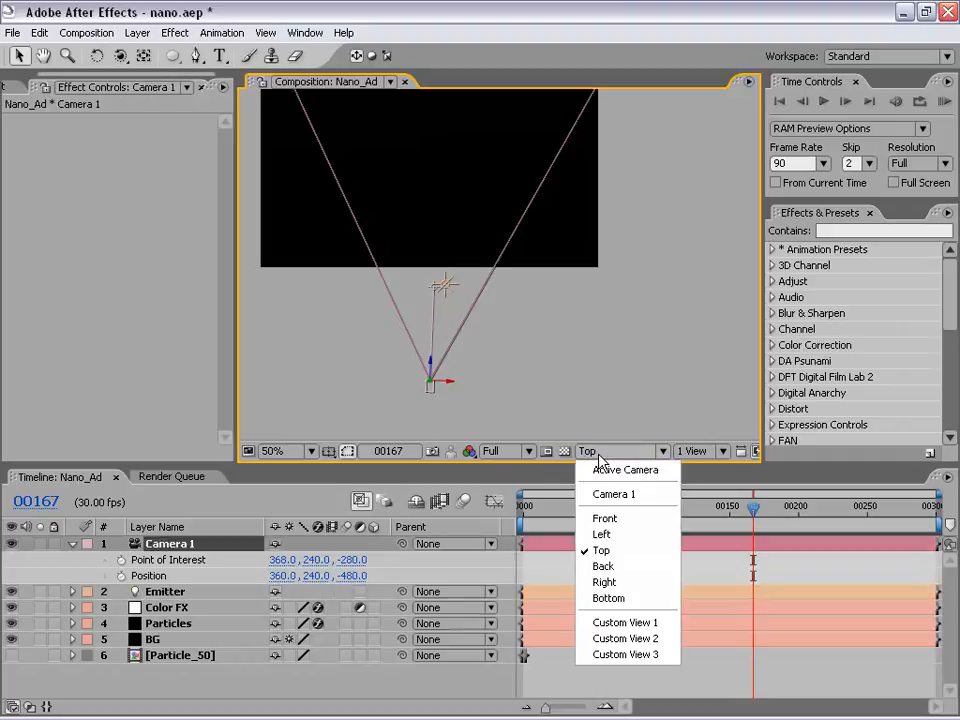
{"action": "left_click", "coordinate": [638, 470]}
{"action": "left_click_drag", "start_coordinate": [439, 184], "coordinate": [472, 321]}
{"action": "left_click", "coordinate": [120, 56]}
{"action": "left_click_drag", "start_coordinate": [478, 270], "coordinate": [430, 240]}
{"action": "scroll", "coordinate": [429, 255], "scroll_direction": "up", "scroll_amount": 2}
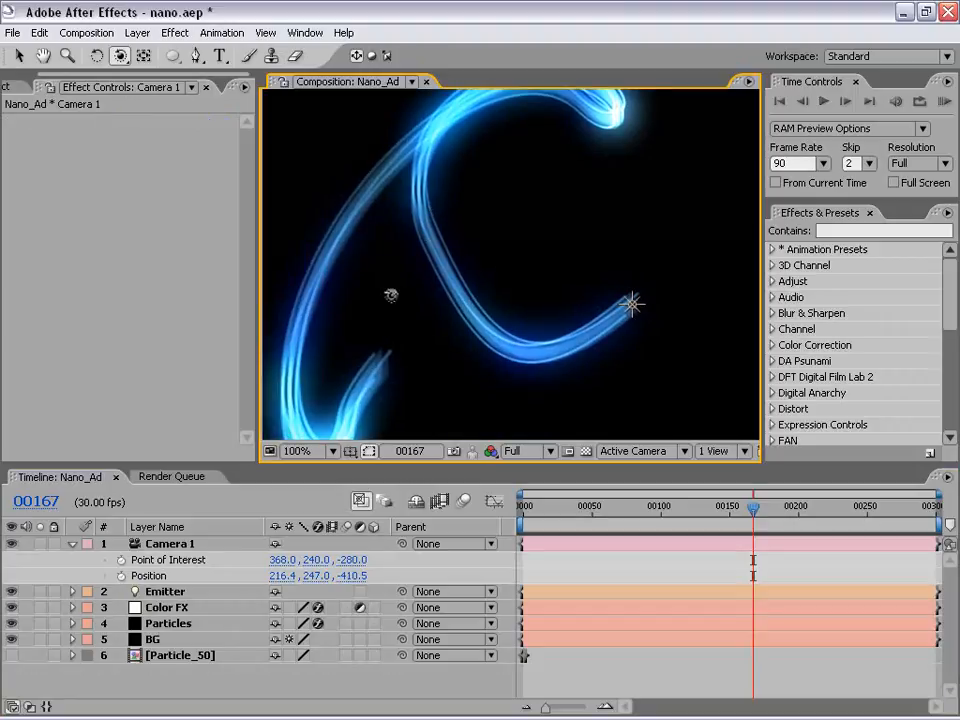
- Set the Render Mode of the Particles layer's Particular effect to Motion Preview
{"action": "left_click", "coordinate": [170, 626]}
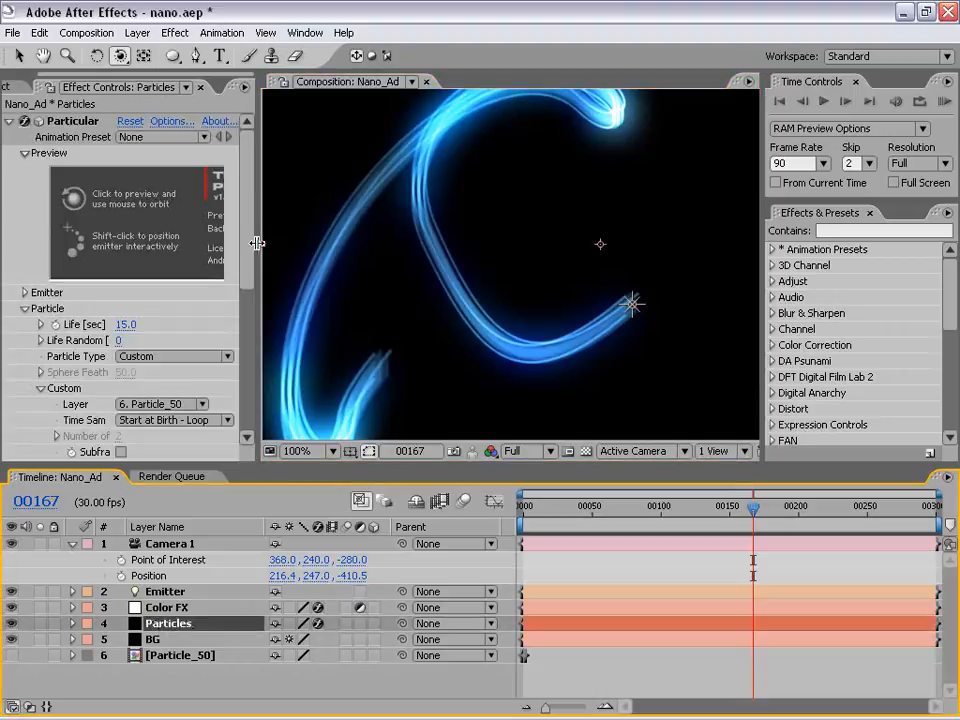
{"action": "left_click_drag", "start_coordinate": [259, 244], "coordinate": [385, 240]}
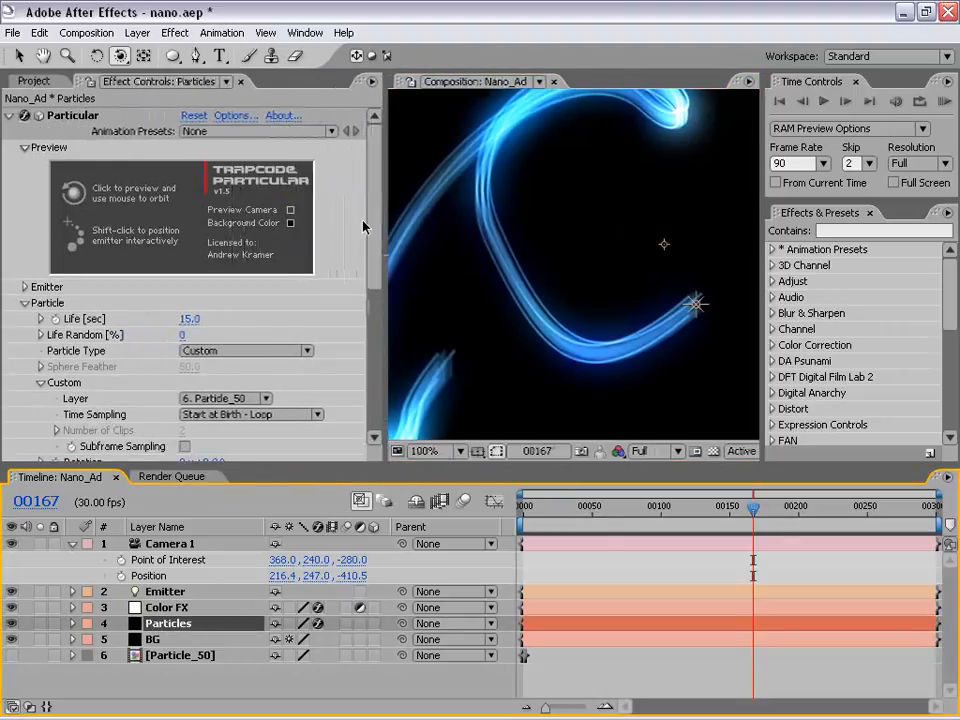
{"action": "left_click_drag", "start_coordinate": [374, 195], "coordinate": [375, 385]}
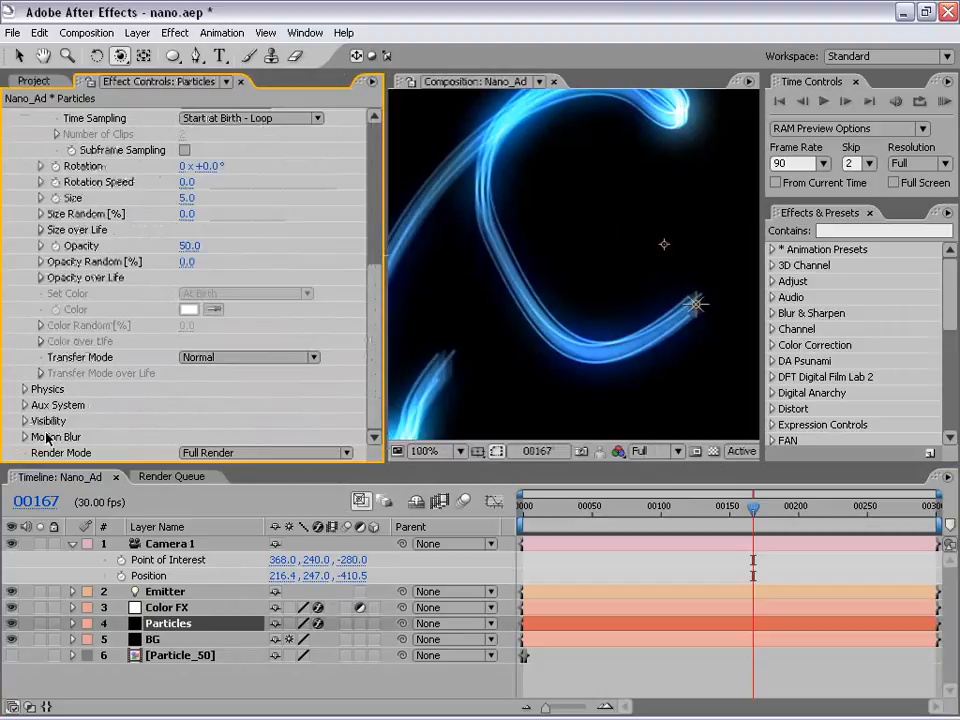
{"action": "left_click", "coordinate": [245, 453]}
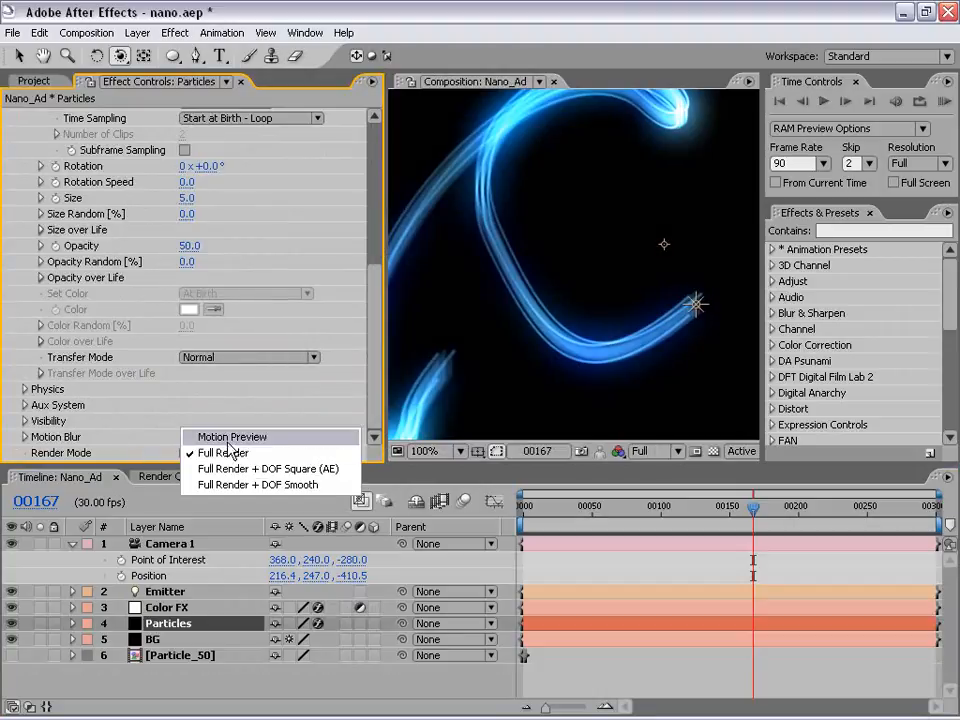
{"action": "left_click", "coordinate": [271, 441]}
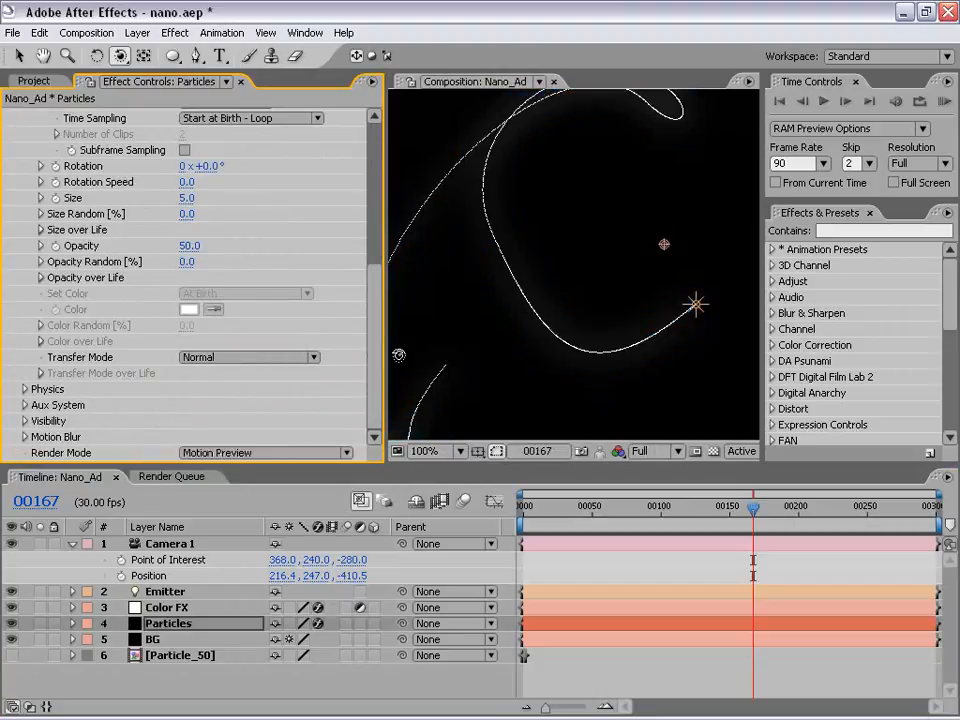
- Show the whole composition at 50% and scrub the timeline to preview the particle path, ending at frame 199
{"action": "left_click_drag", "start_coordinate": [386, 352], "coordinate": [308, 349]}
{"action": "scroll", "coordinate": [289, 221], "scroll_direction": "up", "scroll_amount": 10}
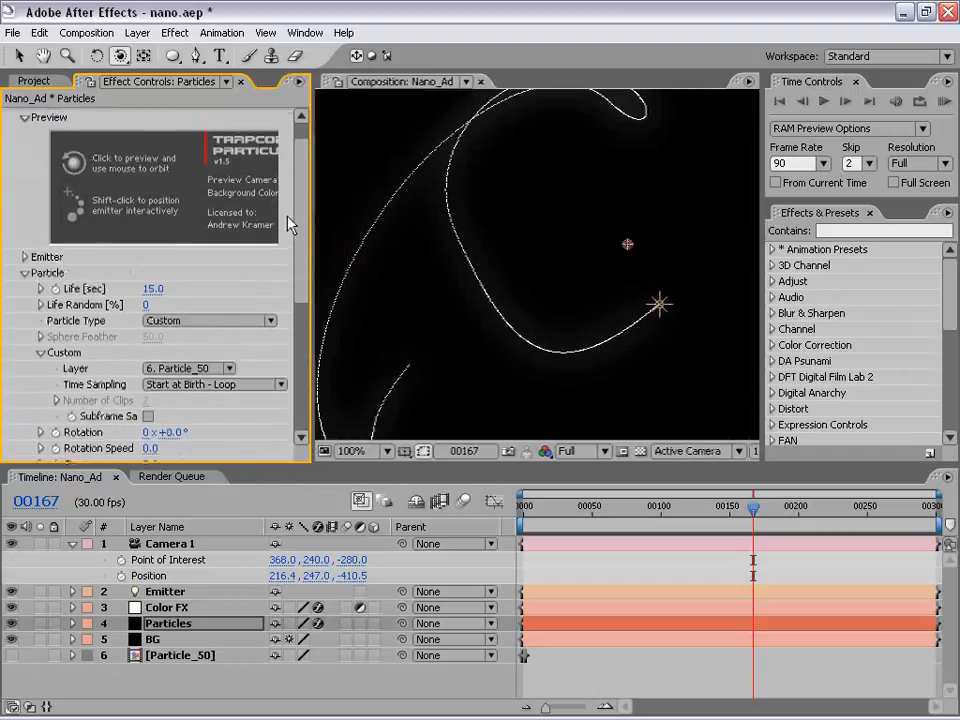
{"action": "scroll", "coordinate": [460, 238], "scroll_direction": "down", "scroll_amount": 1}
{"action": "key", "text": "space"}
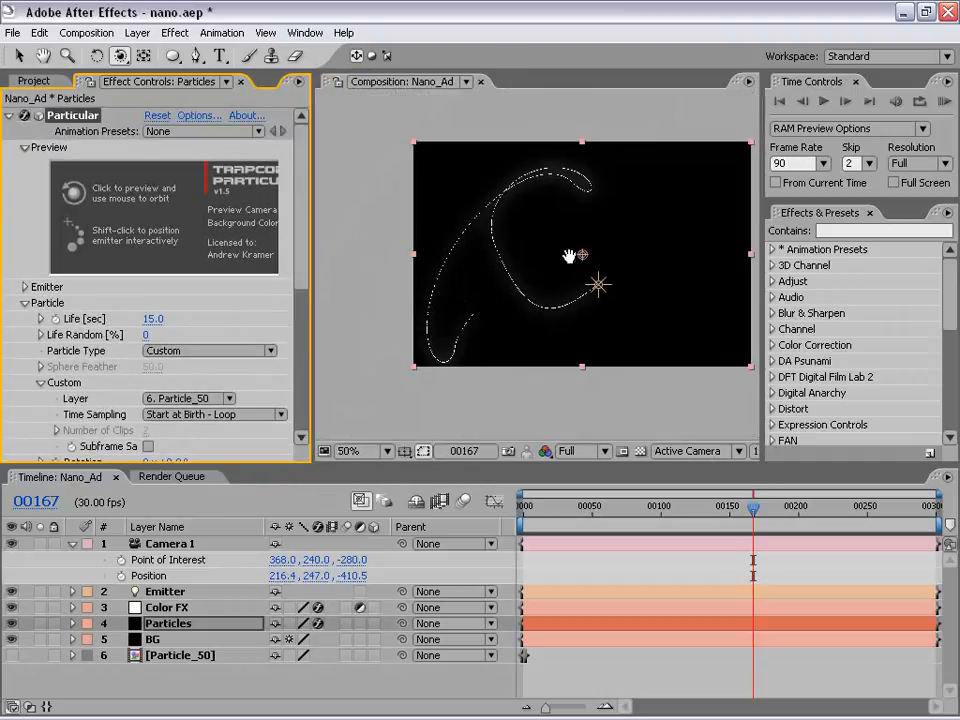
{"action": "left_click_drag", "start_coordinate": [509, 304], "coordinate": [461, 329]}
{"action": "left_click_drag", "start_coordinate": [761, 514], "coordinate": [505, 525]}
{"action": "left_click_drag", "start_coordinate": [625, 531], "coordinate": [797, 508]}
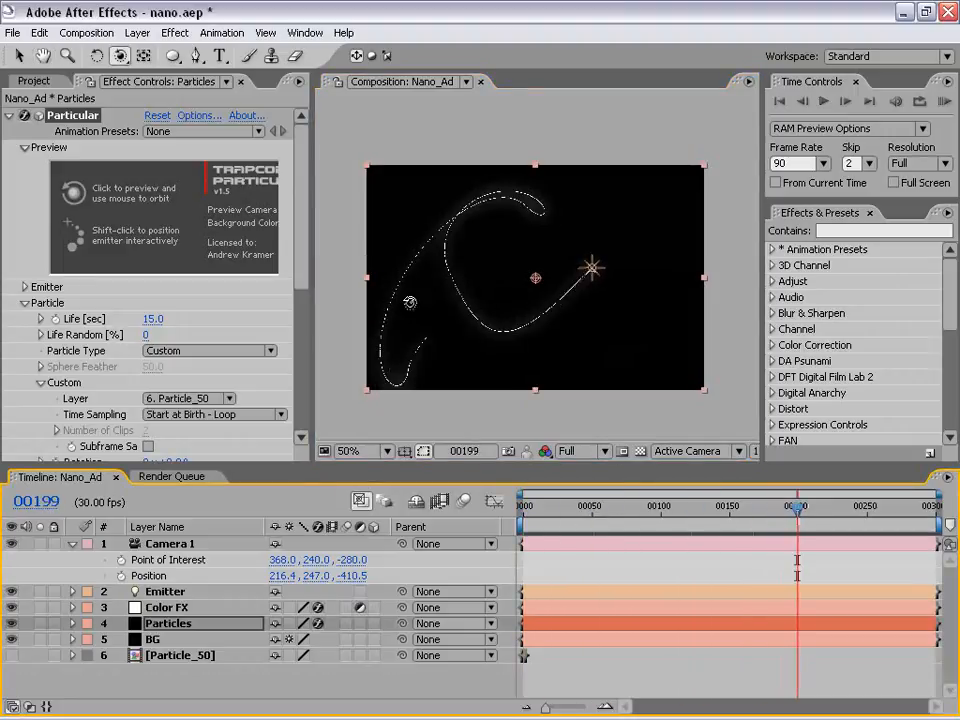
- Hide the Color FX layer and check the plain particle path in a maximized composition view
{"action": "left_click", "coordinate": [160, 608]}
{"action": "key", "text": "grave"}
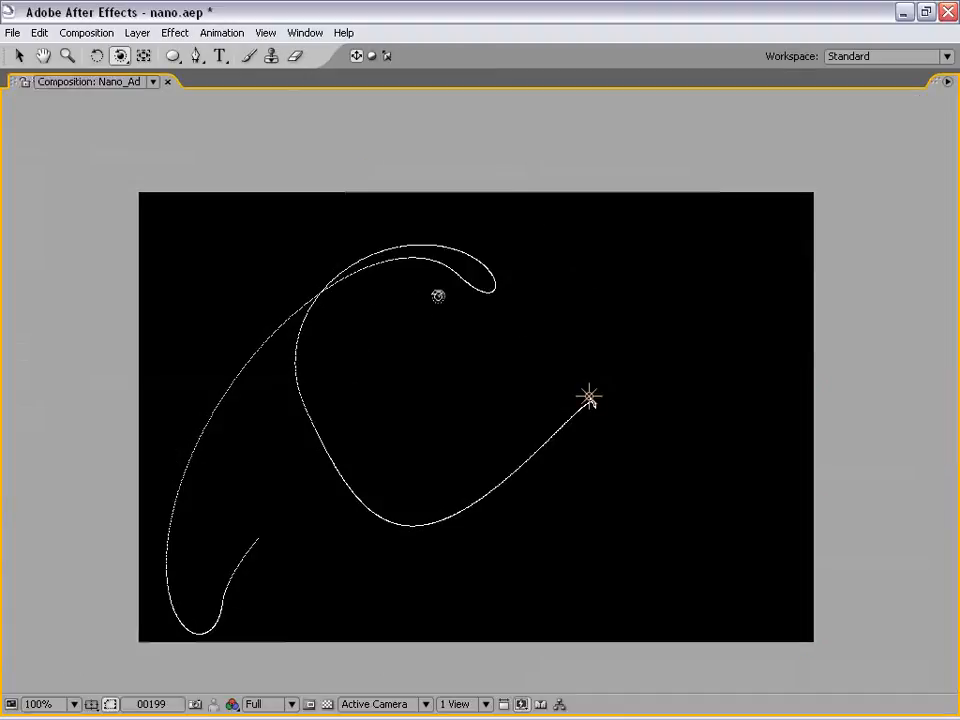
{"action": "key", "text": "grave"}
{"action": "scroll", "coordinate": [471, 407], "scroll_direction": "down", "scroll_amount": 1}
- Enable keyframing for Camera 1's Point of Interest and Position at frame 0
{"action": "left_click_drag", "start_coordinate": [605, 510], "coordinate": [470, 521]}
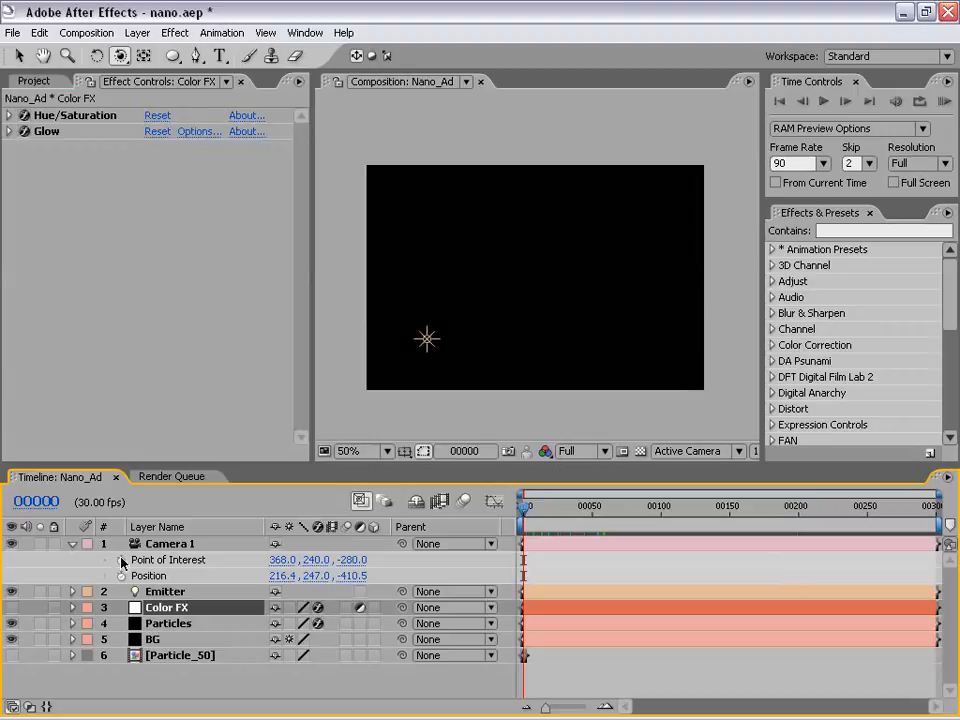
{"action": "left_click", "coordinate": [121, 560]}
{"action": "left_click", "coordinate": [121, 576]}
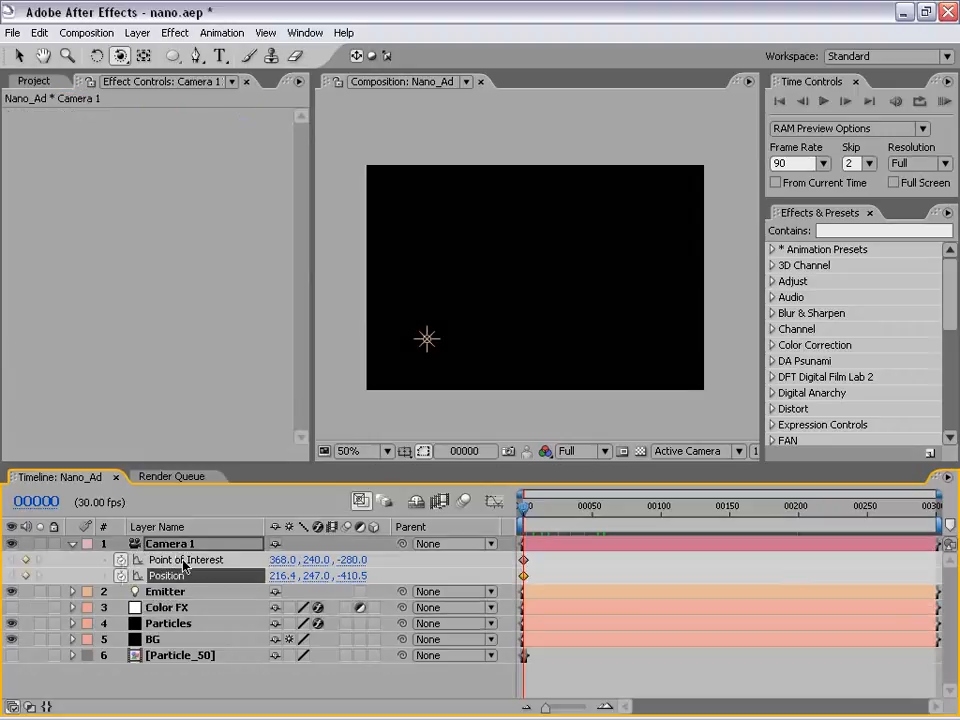
- At frame 160, orbit, track and dolly Camera 1 around the particle path to a position of about 382, 393, -273
{"action": "left_click_drag", "start_coordinate": [527, 515], "coordinate": [744, 511]}
{"action": "left_click_drag", "start_coordinate": [406, 220], "coordinate": [440, 205]}
{"action": "left_click_drag", "start_coordinate": [120, 56], "coordinate": [208, 82]}
{"action": "left_click_drag", "start_coordinate": [521, 300], "coordinate": [559, 300]}
{"action": "left_click_drag", "start_coordinate": [122, 58], "coordinate": [183, 108]}
{"action": "left_click_drag", "start_coordinate": [514, 264], "coordinate": [514, 252]}
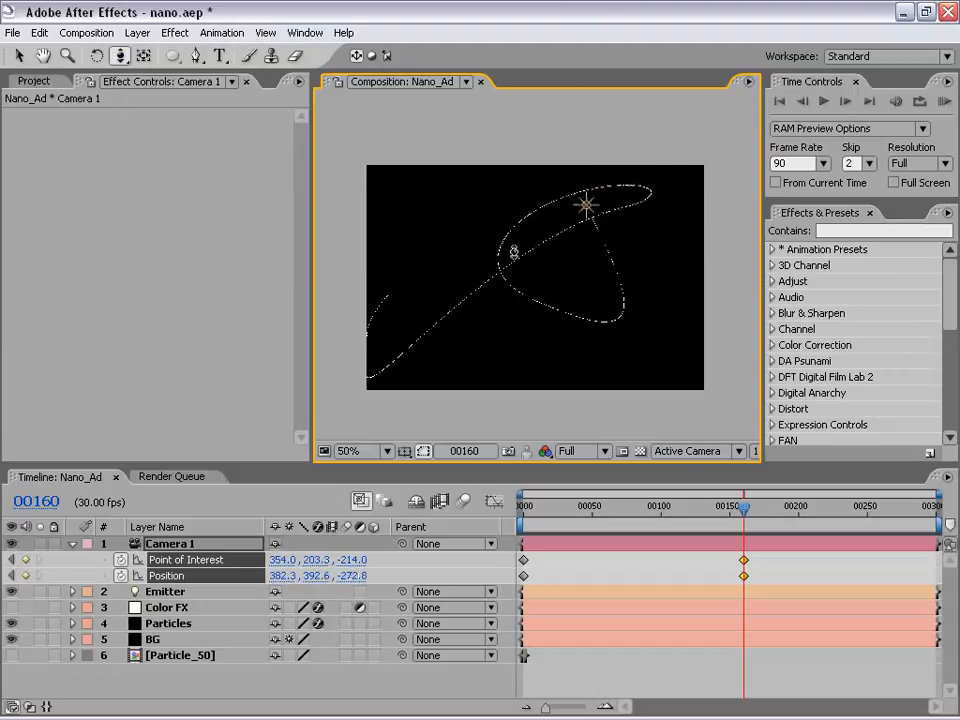
- At frame 299, move Camera 1 to about 473, 314, -407 so it frames the whole particle path
{"action": "left_click_drag", "start_coordinate": [762, 515], "coordinate": [938, 520]}
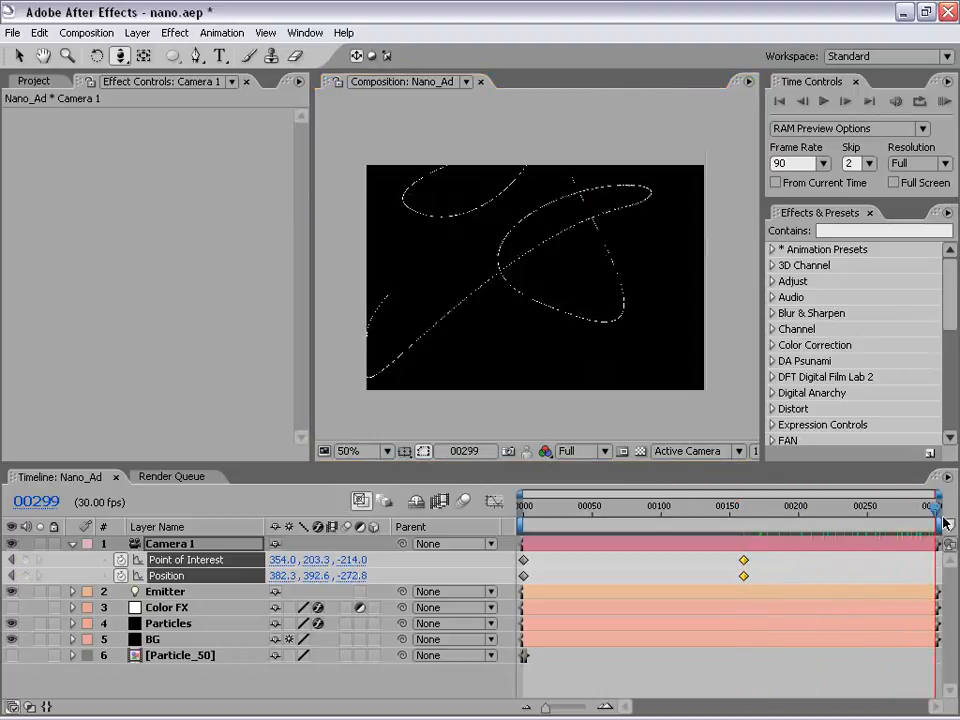
{"action": "left_click_drag", "start_coordinate": [120, 57], "coordinate": [200, 57]}
{"action": "left_click_drag", "start_coordinate": [600, 193], "coordinate": [590, 262]}
{"action": "left_click_drag", "start_coordinate": [124, 62], "coordinate": [162, 99]}
{"action": "left_click_drag", "start_coordinate": [559, 251], "coordinate": [559, 262]}
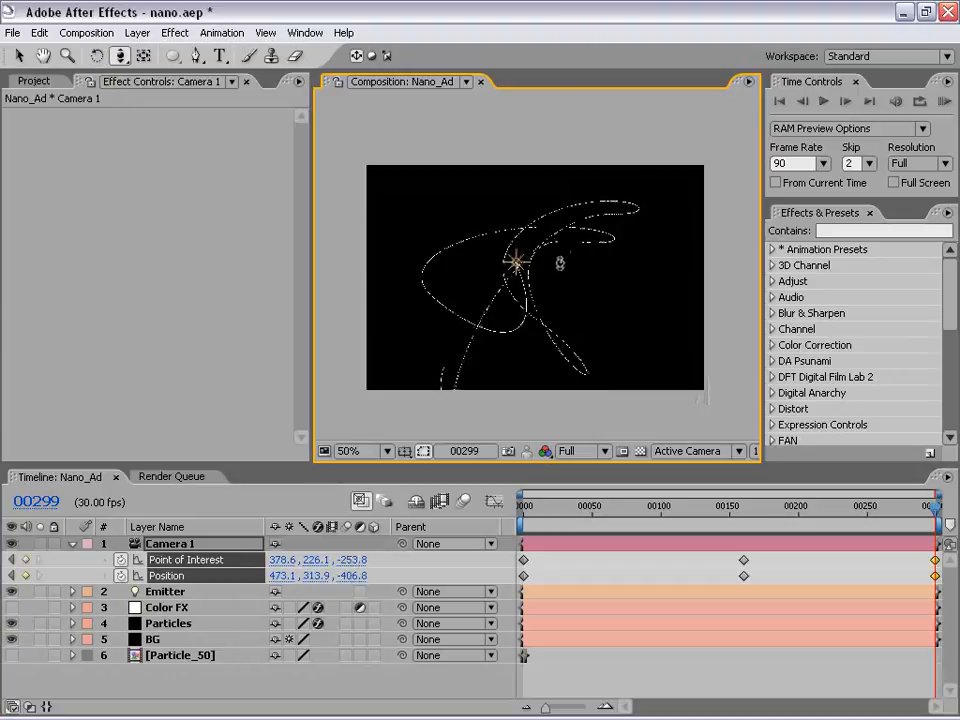
- Return to frame 0 and apply Easy Ease to all Point of Interest and Position keyframes of Camera 1
{"action": "mouse_move", "coordinate": [118, 62]}
{"action": "left_mouse_down"}
{"action": "mouse_move", "coordinate": [122, 80]}
{"action": "mouse_move", "coordinate": [123, 60]}
{"action": "left_mouse_up"}
{"action": "left_click_drag", "start_coordinate": [604, 508], "coordinate": [490, 510]}
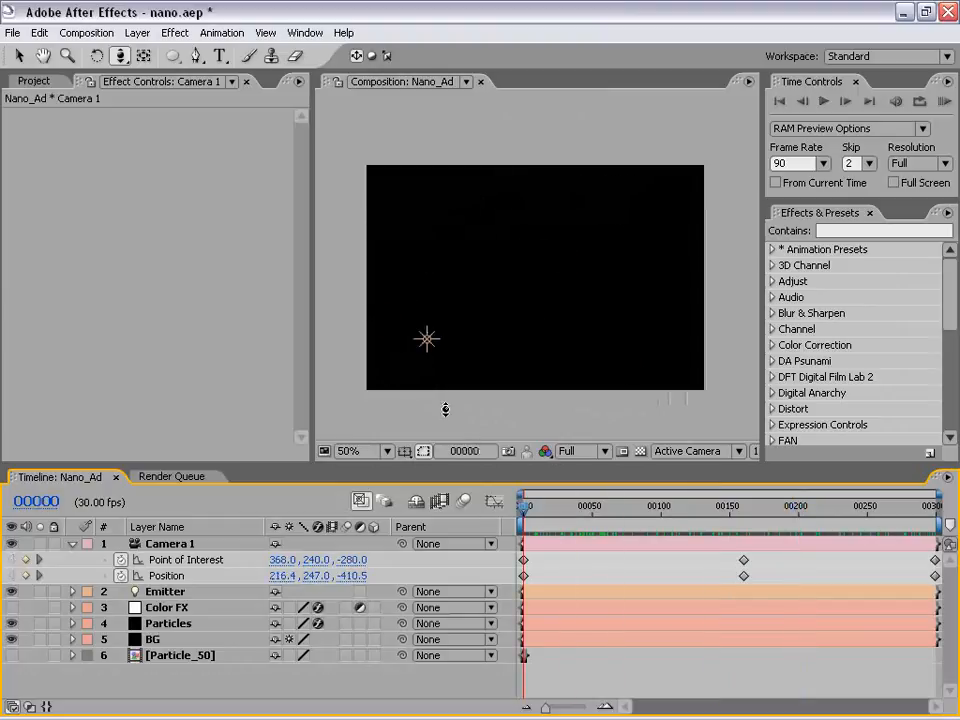
{"action": "left_click", "coordinate": [185, 560]}
{"action": "left_click", "coordinate": [168, 576], "text": "shift"}
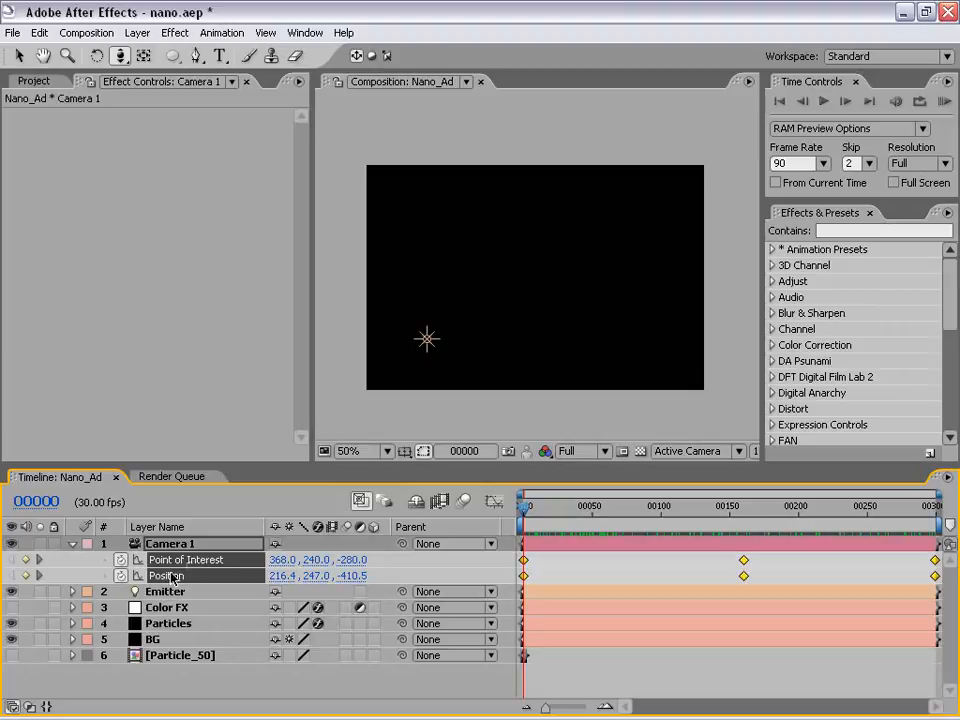
{"action": "key", "text": "F9"}
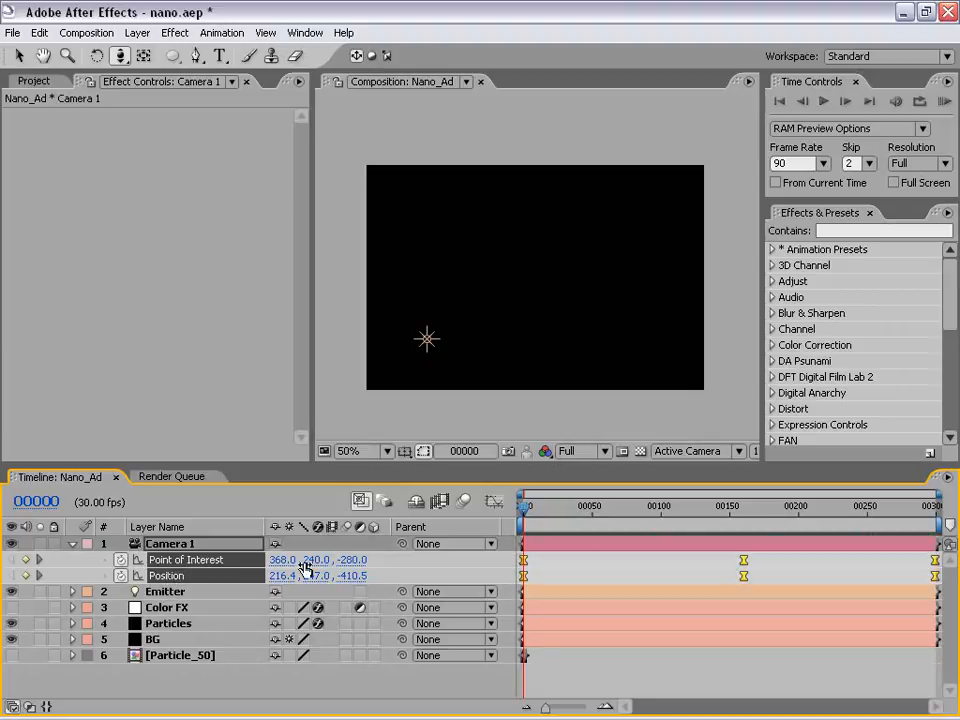
- Make Camera 1's middle Point of Interest and Position keyframes rove across time
{"action": "left_click_drag", "start_coordinate": [523, 506], "coordinate": [791, 508]}
{"action": "left_click_drag", "start_coordinate": [704, 562], "coordinate": [754, 577]}
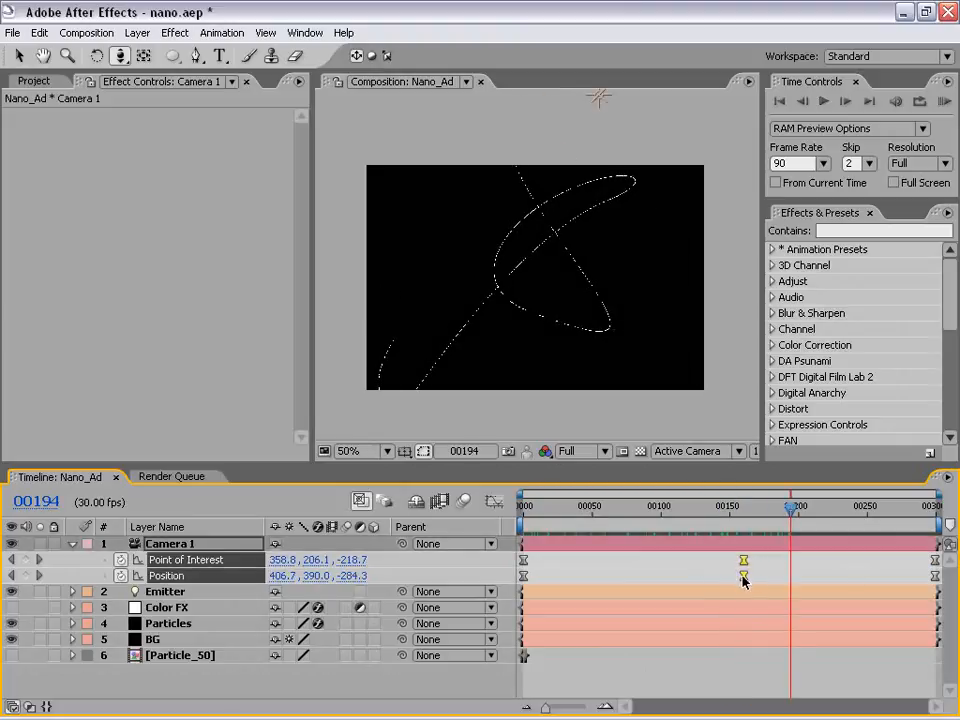
{"action": "right_click", "coordinate": [744, 581]}
{"action": "left_click", "coordinate": [782, 671]}
{"action": "left_click", "coordinate": [713, 558]}
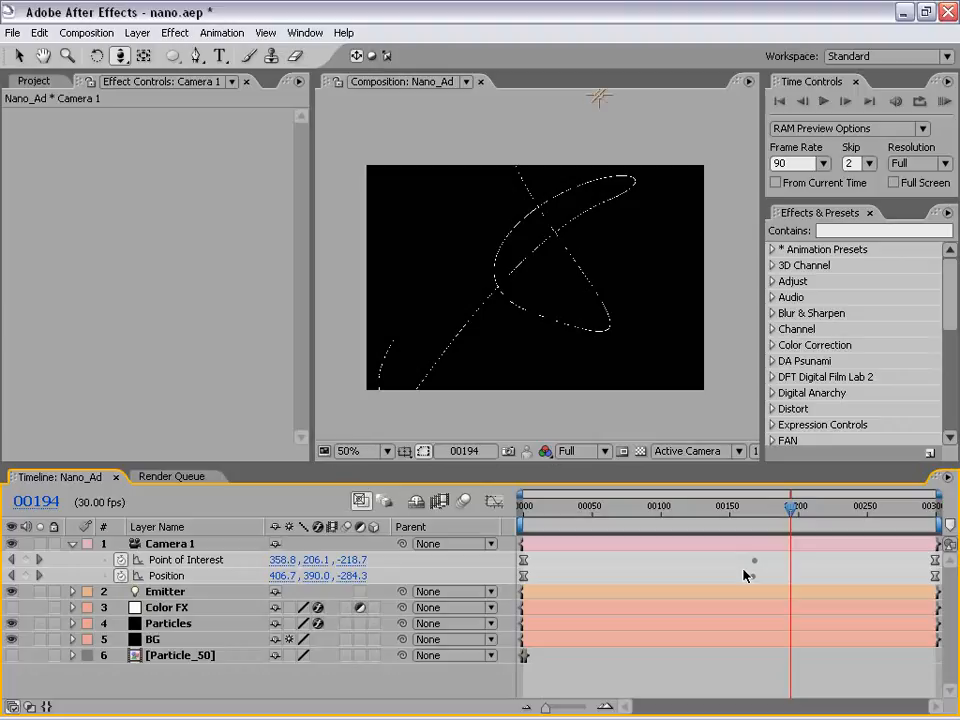
{"action": "left_click_drag", "start_coordinate": [732, 559], "coordinate": [769, 578]}
{"action": "left_click", "coordinate": [769, 577]}
- Preview the camera animation from frame 0 and scrub through the timeline to frame 140
{"action": "left_click_drag", "start_coordinate": [749, 520], "coordinate": [522, 515]}
{"action": "key", "text": "KP_0"}
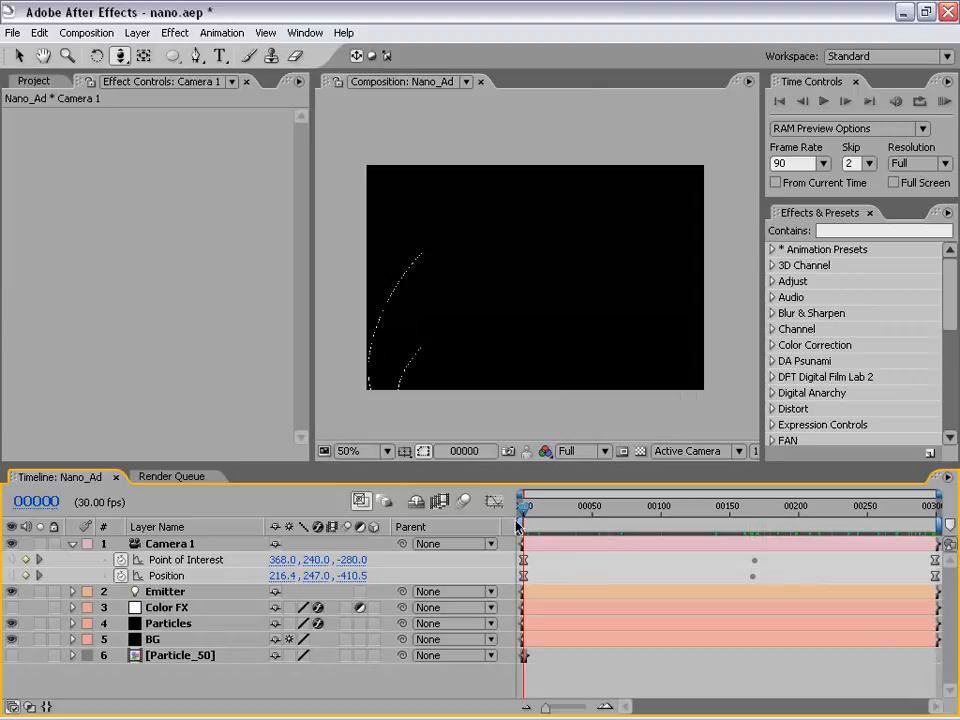
{"action": "key", "text": "space"}
{"action": "left_click_drag", "start_coordinate": [525, 509], "coordinate": [641, 547]}
- Set the Render Mode of the Particles layer's Particular effect to Full Render
{"action": "left_click", "coordinate": [545, 627]}
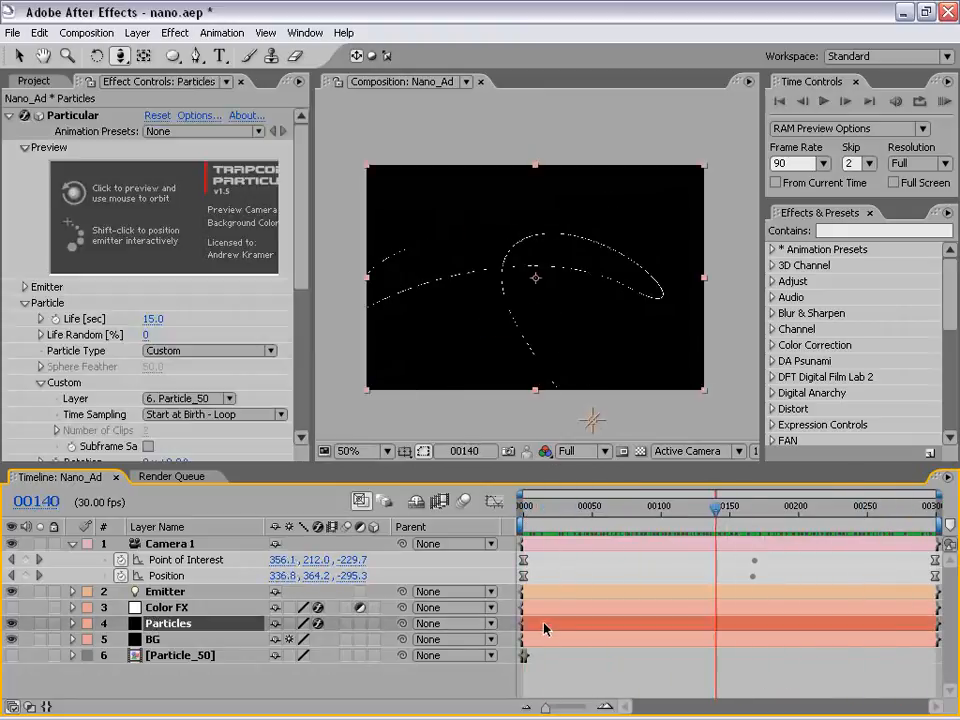
{"action": "left_click_drag", "start_coordinate": [309, 240], "coordinate": [317, 382]}
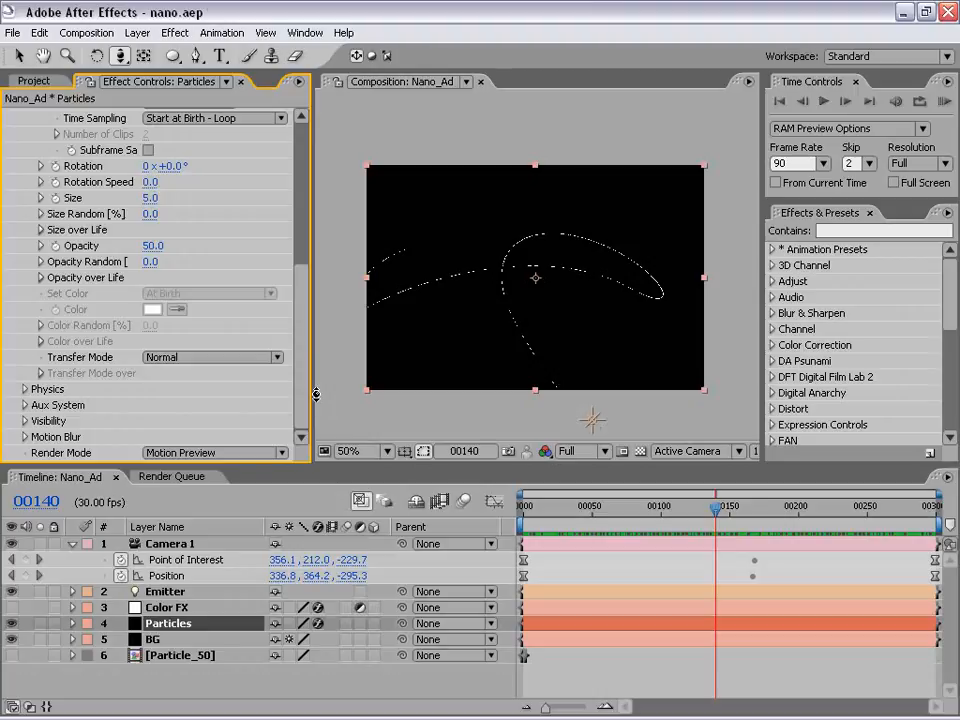
{"action": "left_click", "coordinate": [212, 456]}
{"action": "left_click", "coordinate": [208, 455]}
{"action": "left_click", "coordinate": [210, 455]}
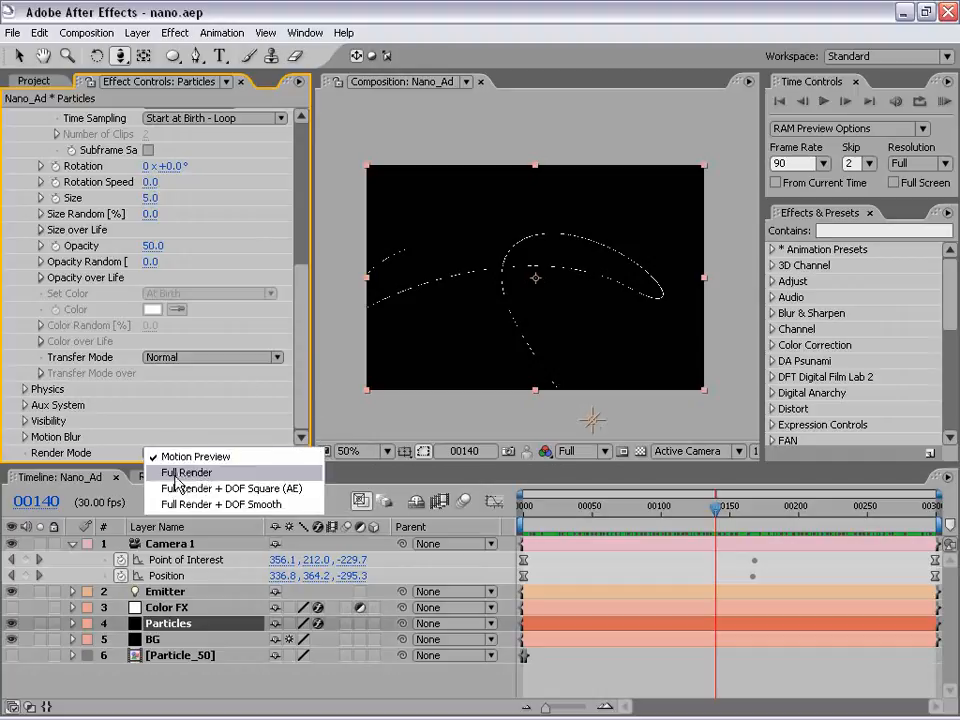
{"action": "left_click", "coordinate": [171, 473]}
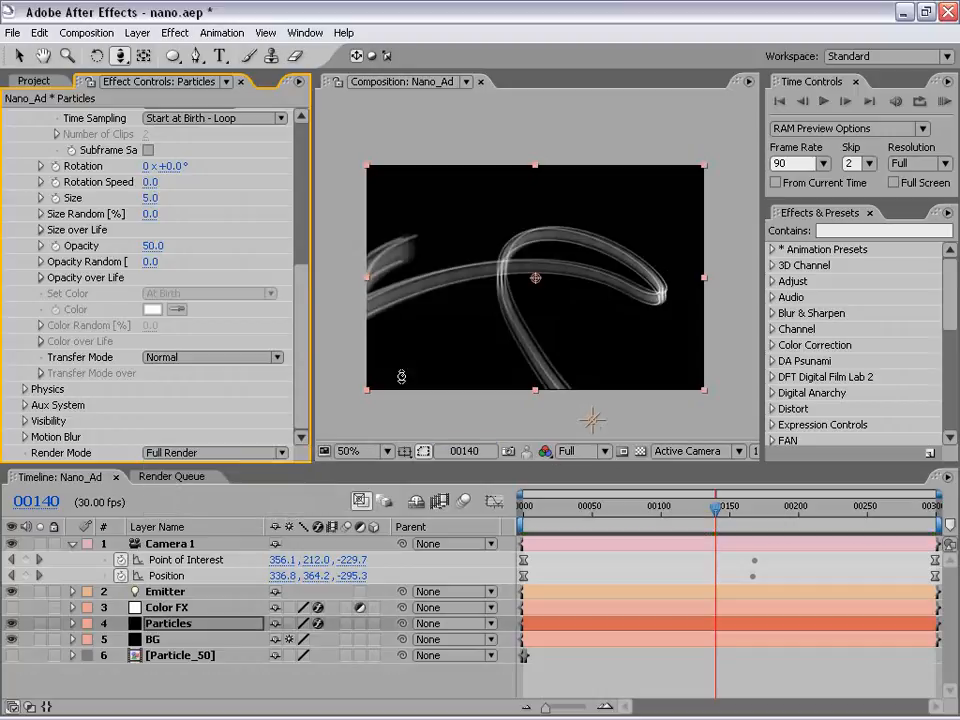
- With the Color FX layer visible, leave the maximized streak preview and collapse the Emitter layer's properties
{"action": "left_click", "coordinate": [166, 608]}
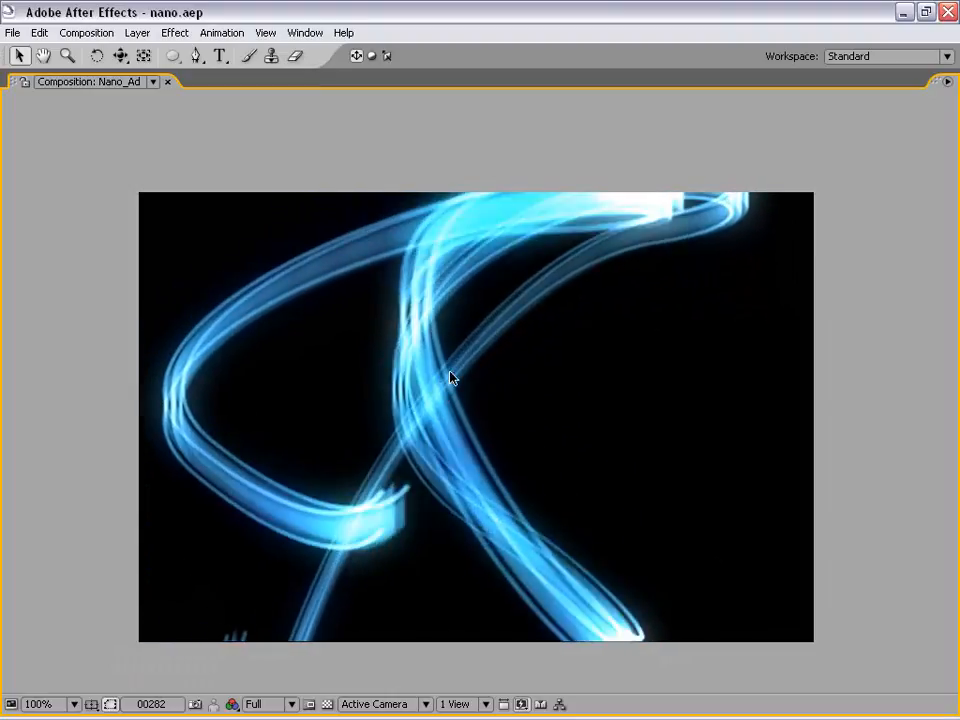
{"action": "key", "text": "space"}
{"action": "key", "text": "grave"}
{"action": "scroll", "coordinate": [453, 346], "scroll_direction": "down", "scroll_amount": 1}
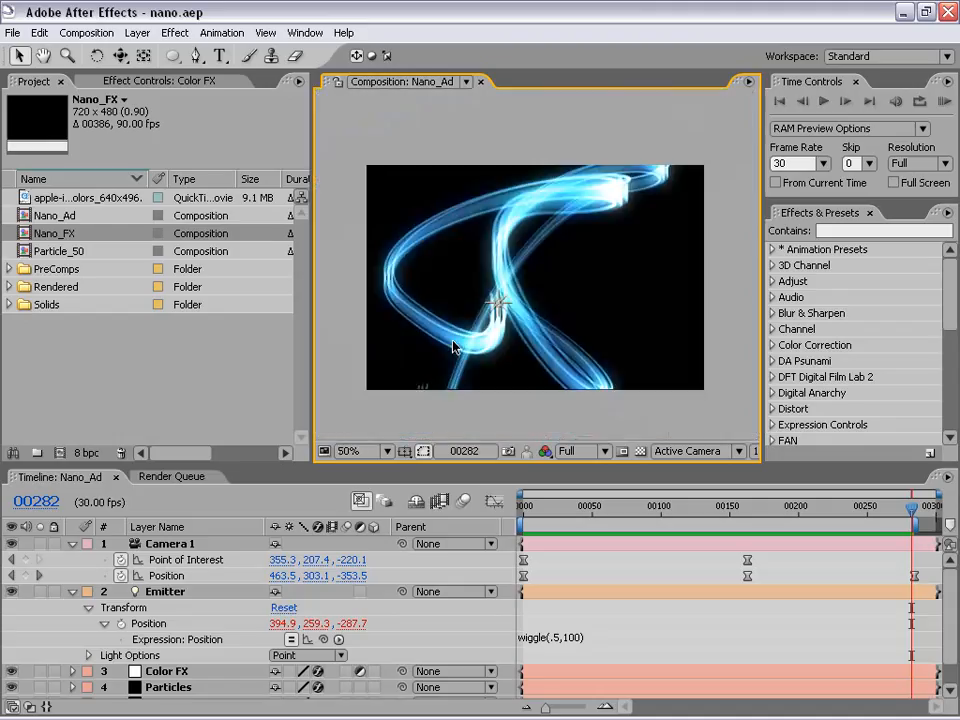
{"action": "left_click", "coordinate": [72, 591]}
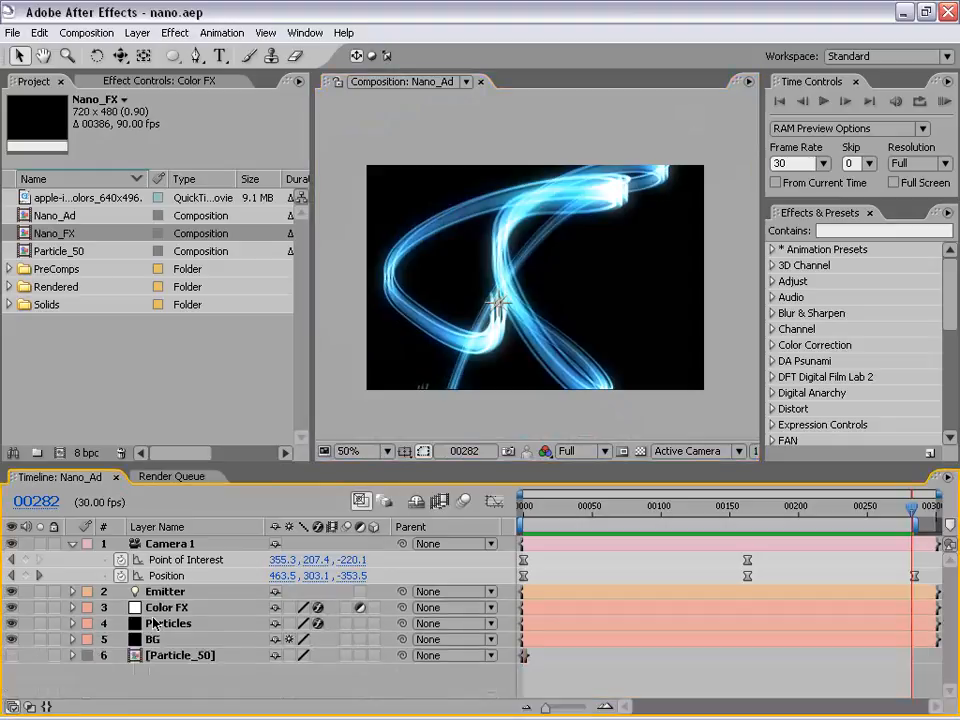
- Set the Glow Intensity of the Color FX layer's Glow effect to 0.7
{"action": "left_click", "coordinate": [163, 607]}
{"action": "left_click", "coordinate": [155, 80]}
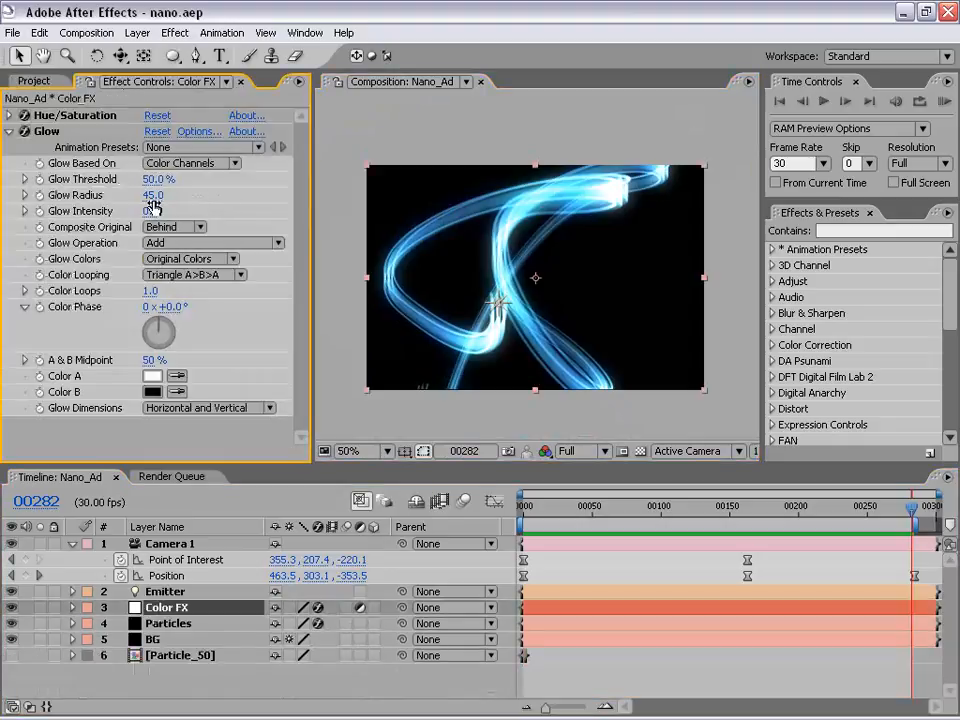
{"action": "type", "text": "0.7"}
{"action": "key", "text": "Return"}
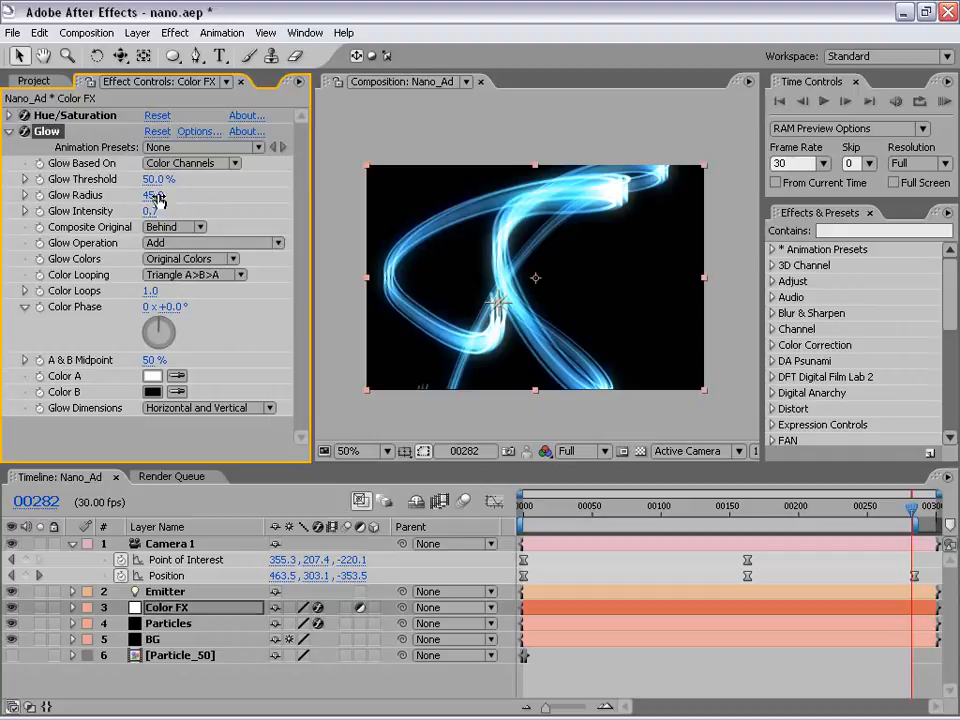
- Set the Glow Radius on the Color FX layer to 108 and check the softer glow in a maximized composition view
{"action": "left_click_drag", "start_coordinate": [155, 195], "coordinate": [238, 181]}
{"action": "left_click", "coordinate": [155, 195]}
{"action": "type", "text": "10"}
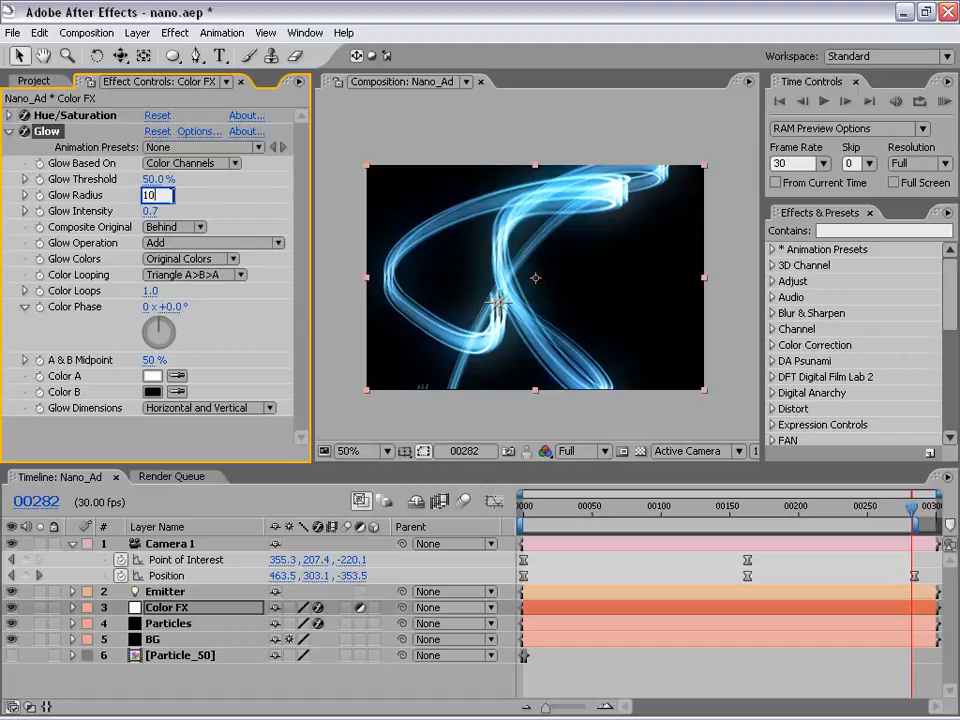
{"action": "type", "text": "8"}
{"action": "key", "text": "Return"}
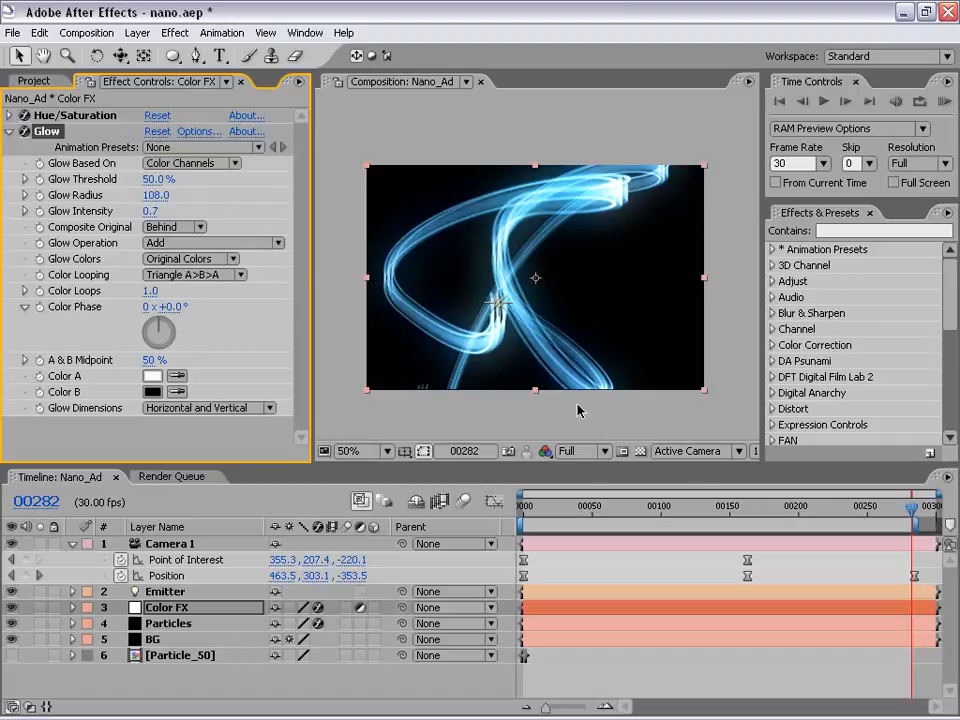
{"action": "key", "text": "grave"}
{"action": "key", "text": "grave"}
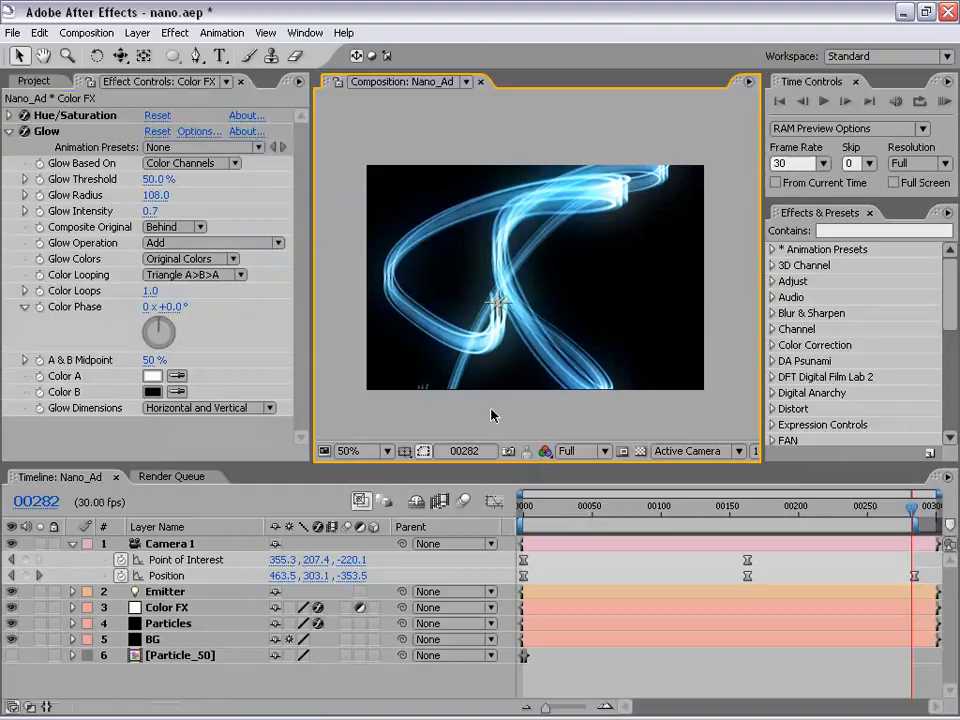
- Collapse the Glow effect and review the Emitter settings of the Particles layer's Particular effect
{"action": "left_click", "coordinate": [11, 132]}
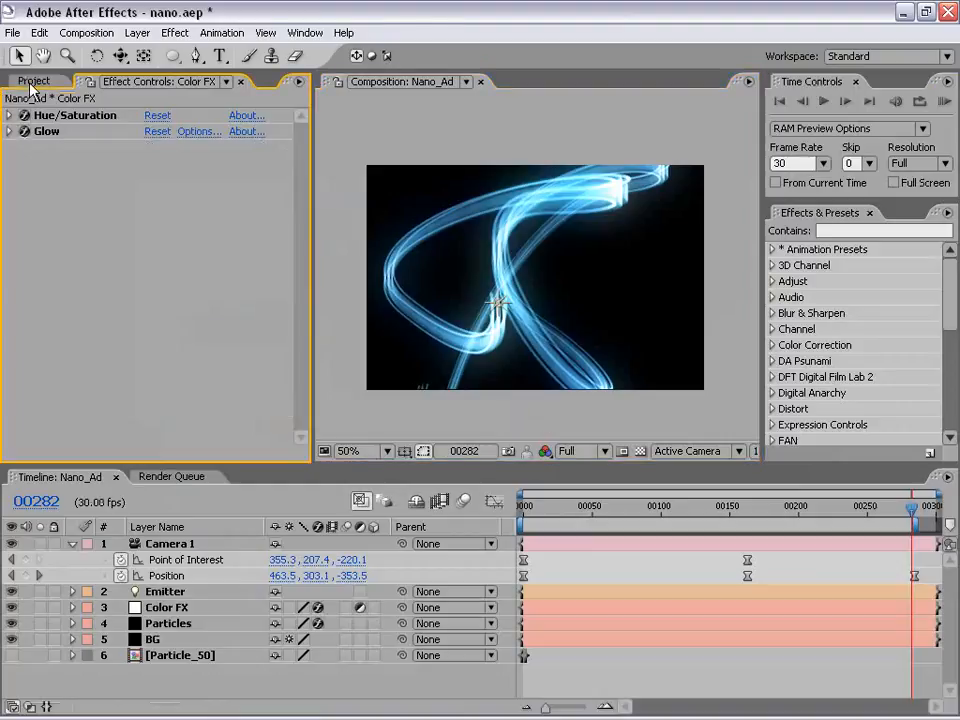
{"action": "left_click", "coordinate": [162, 624]}
{"action": "left_click_drag", "start_coordinate": [300, 188], "coordinate": [304, 258]}
{"action": "left_click", "coordinate": [23, 131]}
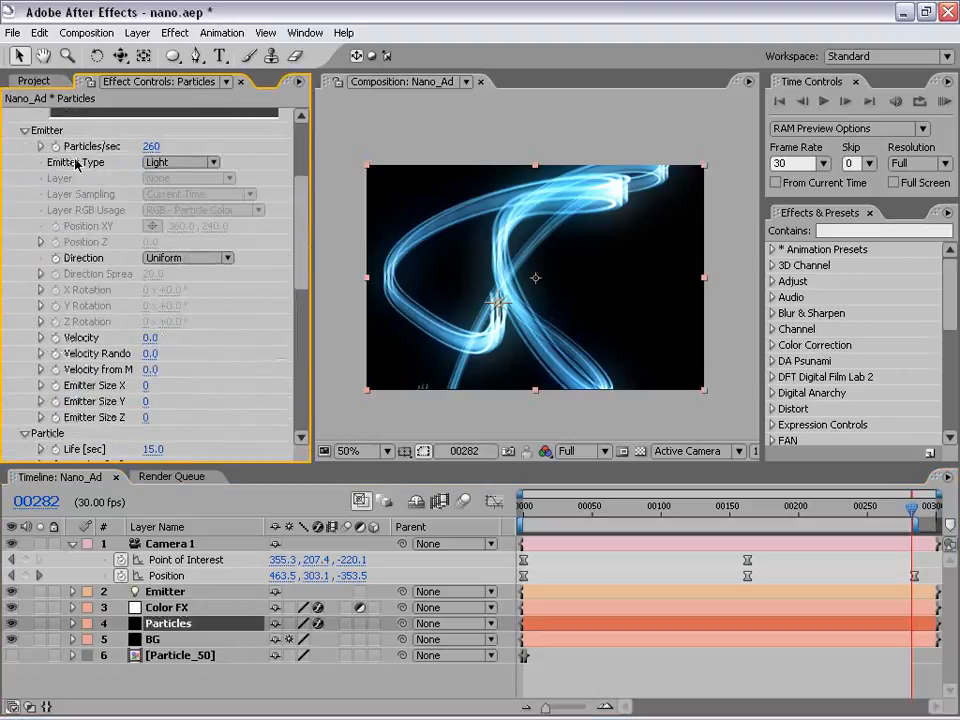
{"action": "left_click", "coordinate": [24, 328]}
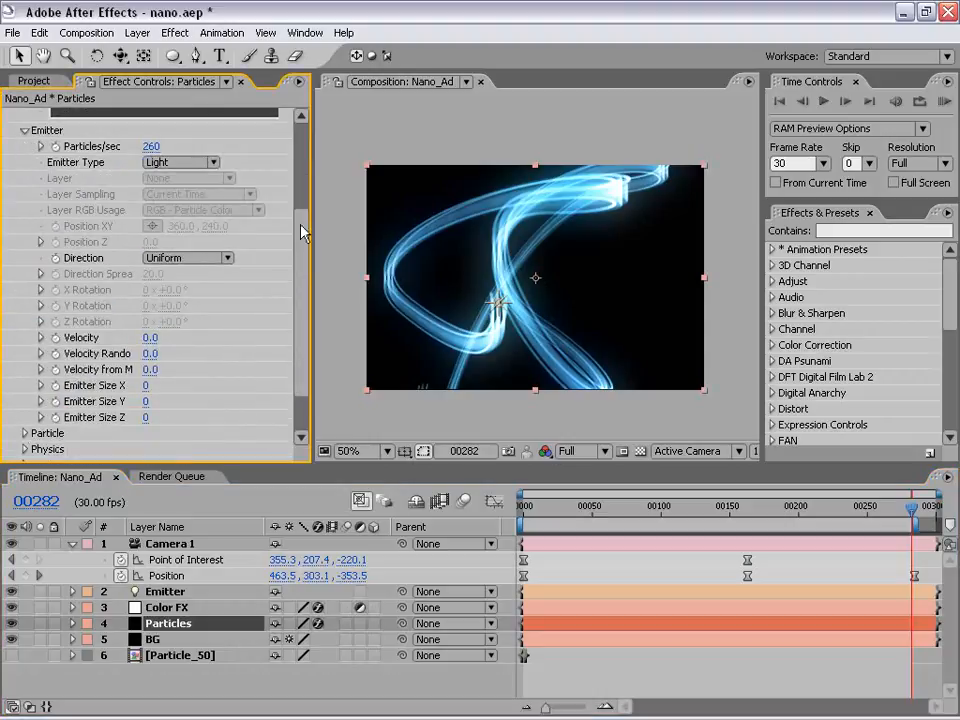
{"action": "scroll", "coordinate": [300, 250], "scroll_direction": "down", "scroll_amount": 2}
{"action": "scroll", "coordinate": [300, 250], "scroll_direction": "up", "scroll_amount": 3}
- Change the Emitter light's Position expression to wiggle(2,100)
{"action": "left_click", "coordinate": [163, 607]}
{"action": "left_click", "coordinate": [155, 592]}
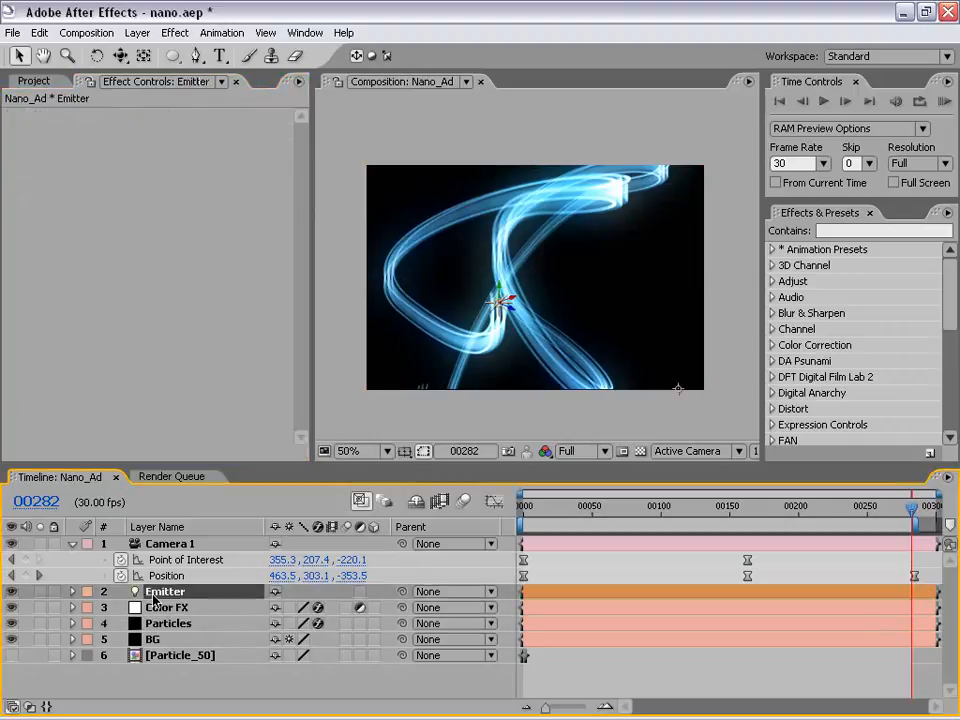
{"action": "key", "text": "p"}
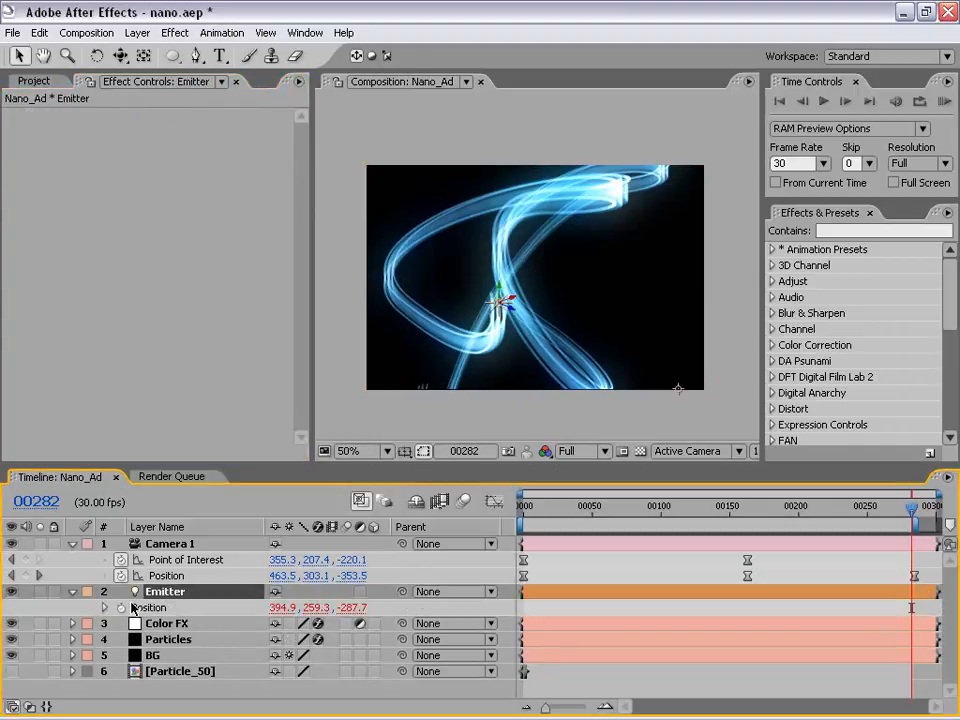
{"action": "left_click", "coordinate": [105, 608]}
{"action": "left_click", "coordinate": [541, 623]}
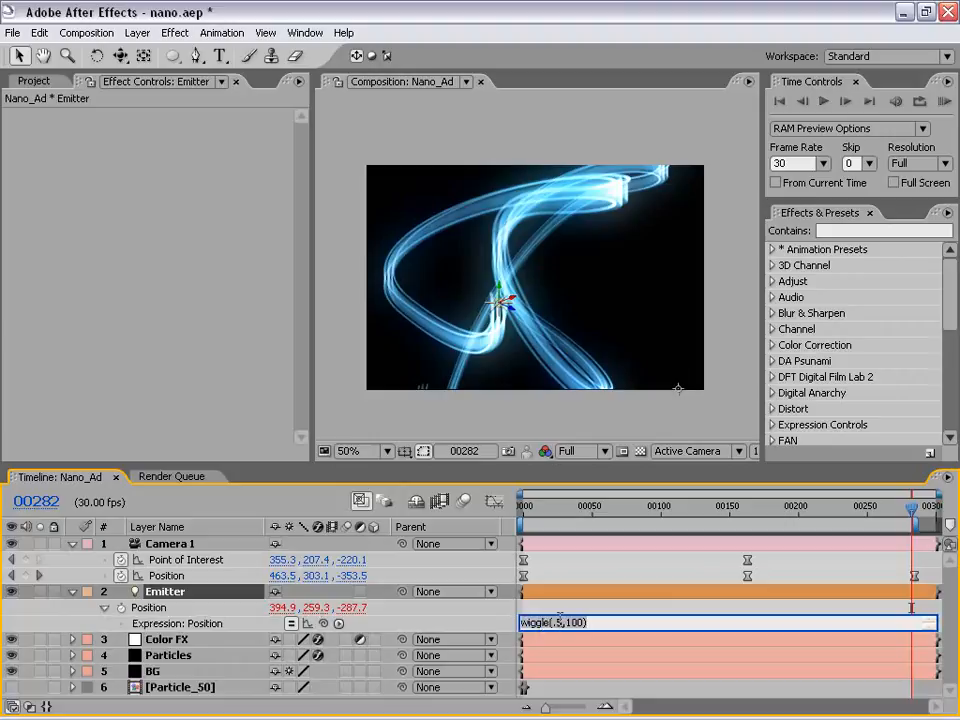
{"action": "double_click", "coordinate": [555, 622]}
{"action": "type", "text": "2"}
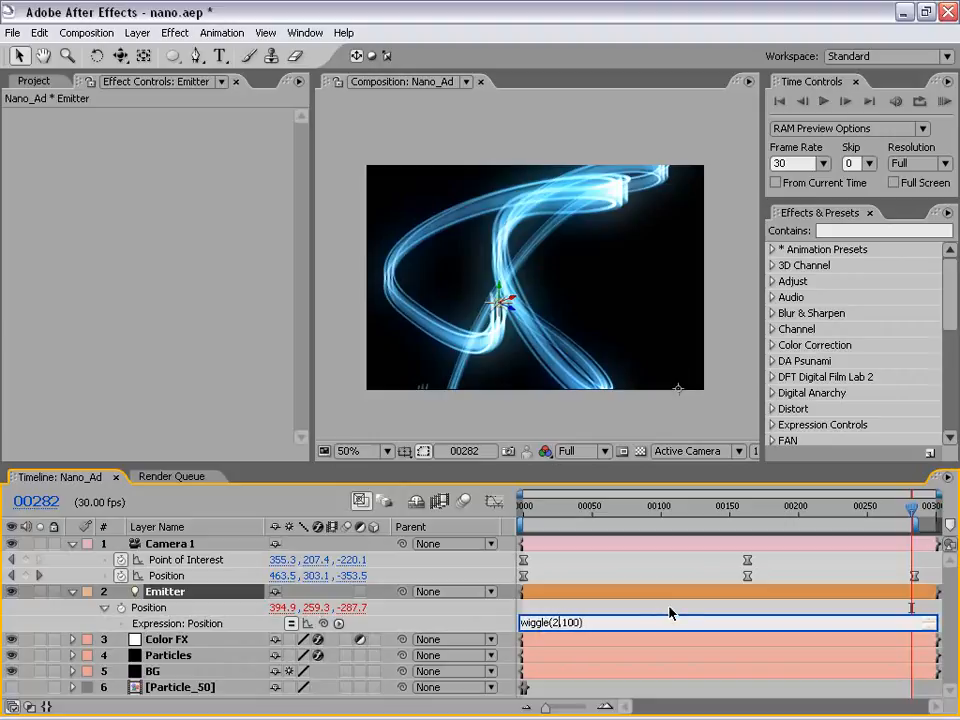
{"action": "left_click", "coordinate": [565, 598]}
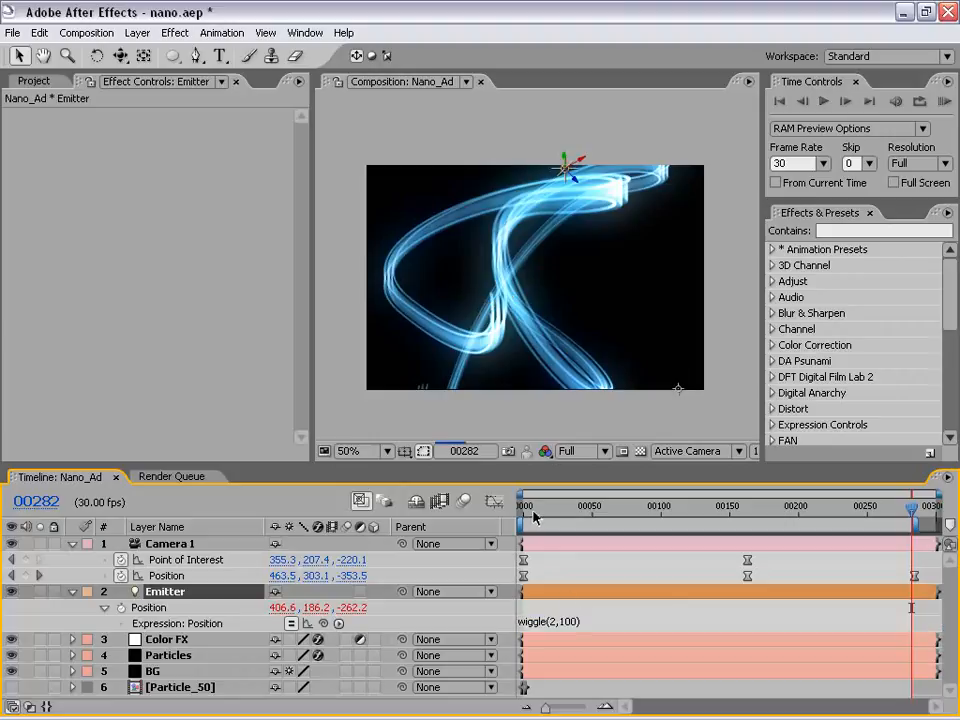
- Inspect the wiggling streak at frame 111 with the composition at 100% magnification
{"action": "left_click_drag", "start_coordinate": [575, 518], "coordinate": [676, 516]}
{"action": "scroll", "coordinate": [572, 368], "scroll_direction": "up", "scroll_amount": 1}
{"action": "key", "text": "h"}
{"action": "left_click_drag", "start_coordinate": [600, 356], "coordinate": [502, 309]}
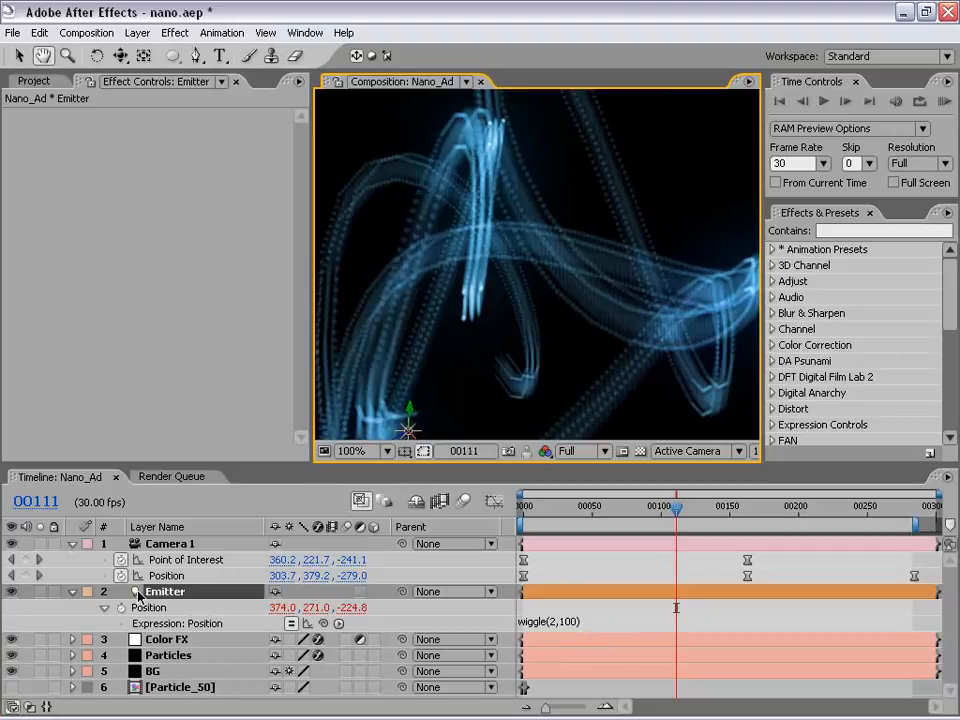
{"action": "left_click", "coordinate": [596, 575]}
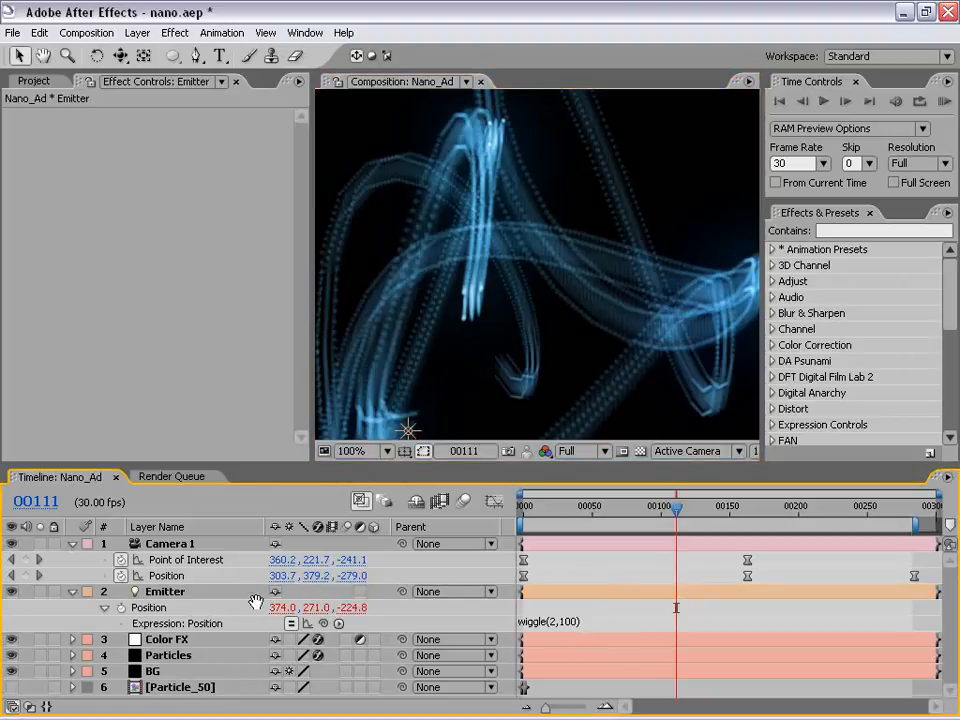
- Set Particles/sec in the Particles layer's Particular effect to 2000
{"action": "left_click", "coordinate": [176, 655]}
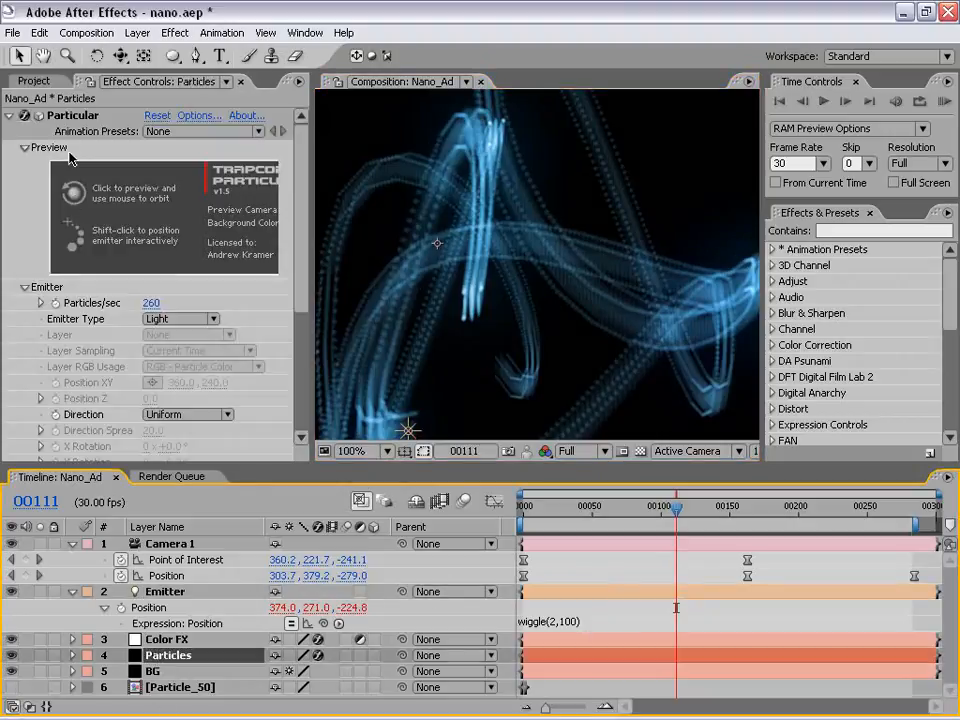
{"action": "left_click", "coordinate": [151, 302]}
{"action": "type", "text": "2"}
{"action": "key", "text": "Return"}
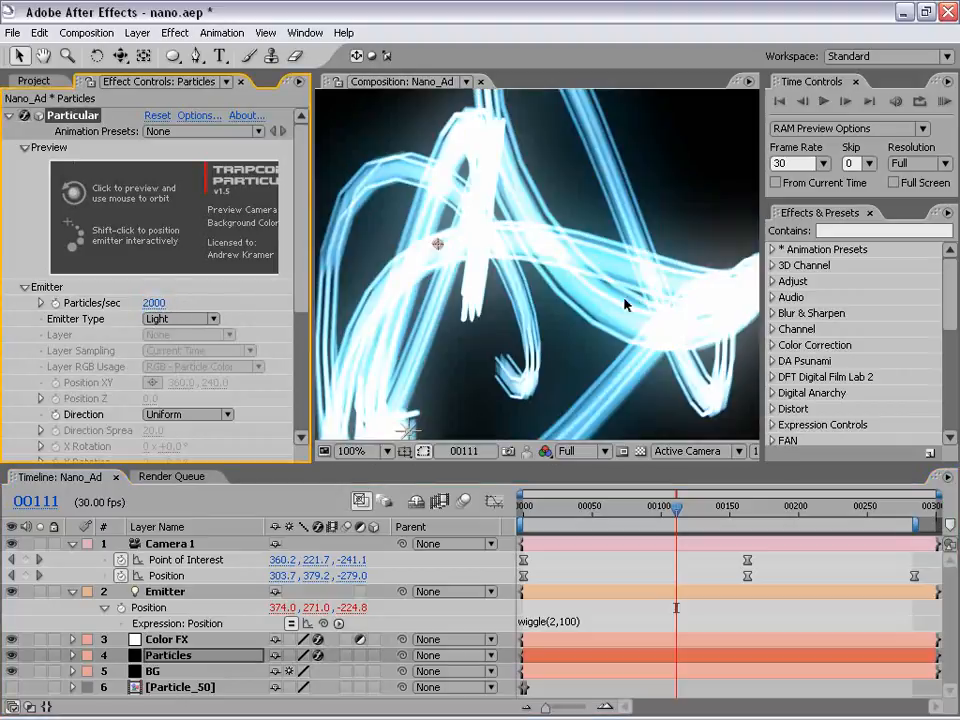
- Set the particle Opacity in the Particles layer's Particular effect to 20
{"action": "left_click_drag", "start_coordinate": [305, 245], "coordinate": [309, 385]}
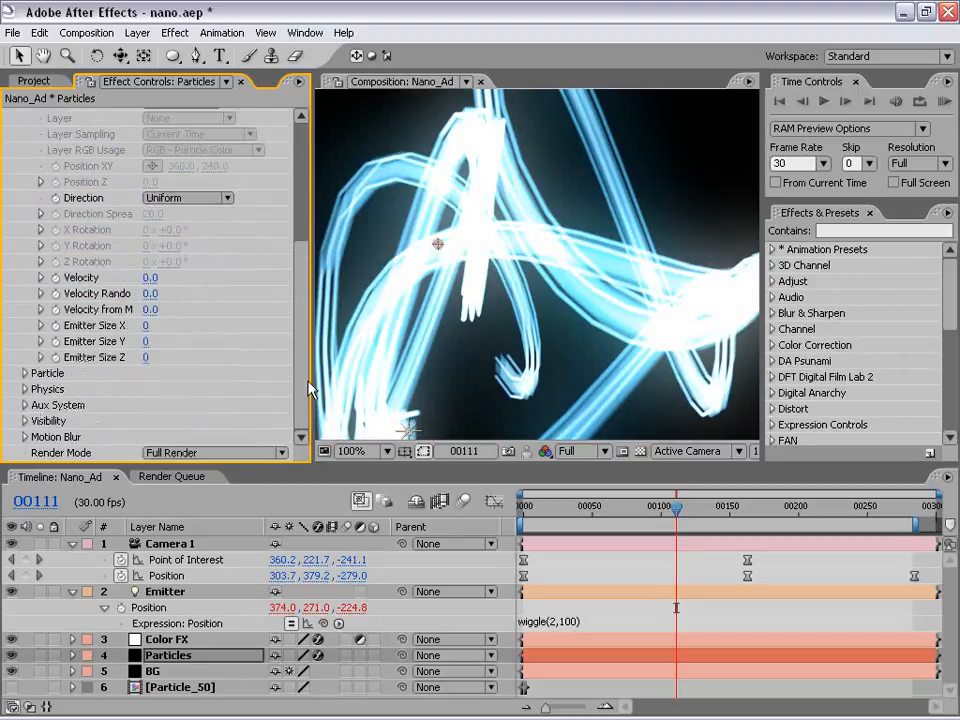
{"action": "left_click", "coordinate": [24, 373]}
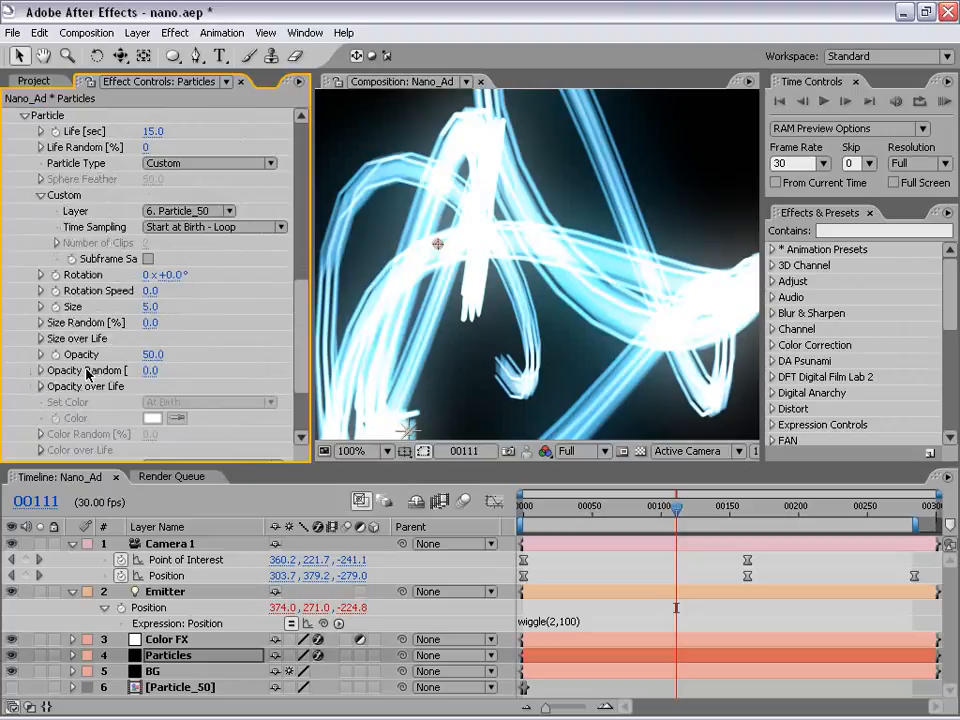
{"action": "left_click", "coordinate": [152, 354]}
{"action": "type", "text": "20"}
{"action": "key", "text": "Return"}
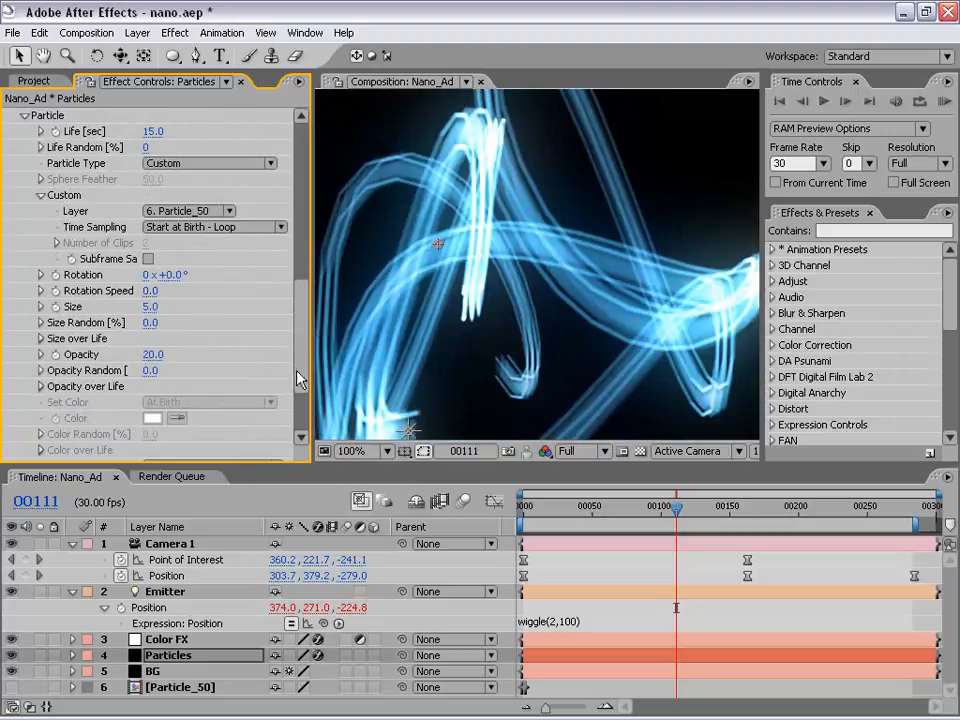
- Reduce the particle Opacity in the Particles layer's Particular effect to 15
{"action": "scroll", "coordinate": [290, 360], "scroll_direction": "up", "scroll_amount": 6}
{"action": "scroll", "coordinate": [285, 260], "scroll_direction": "down", "scroll_amount": 7}
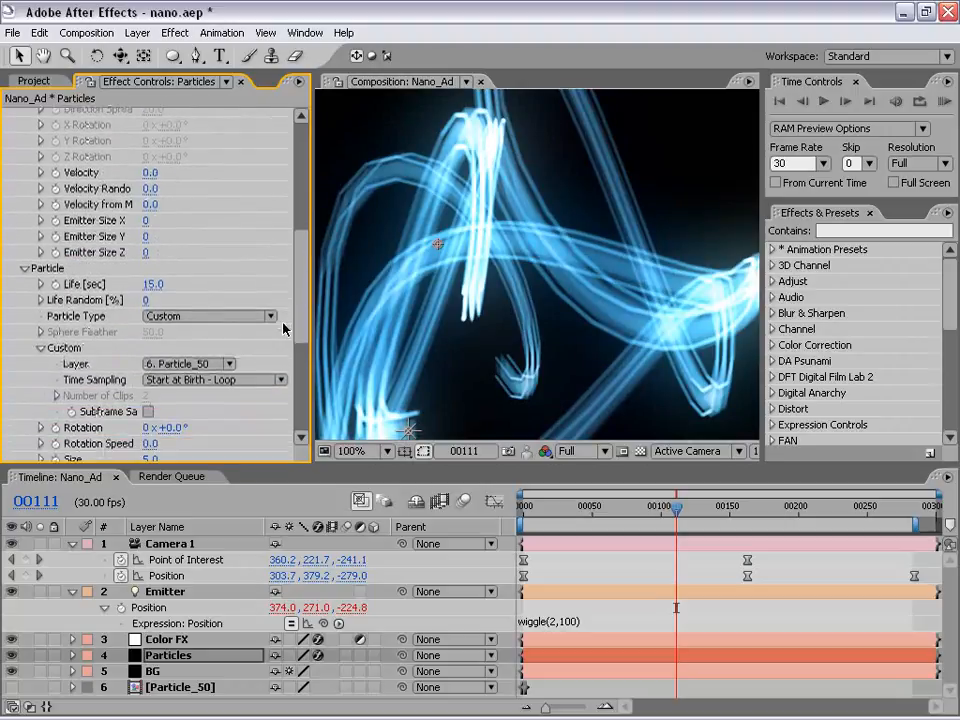
{"action": "scroll", "coordinate": [300, 330], "scroll_direction": "down", "scroll_amount": 3}
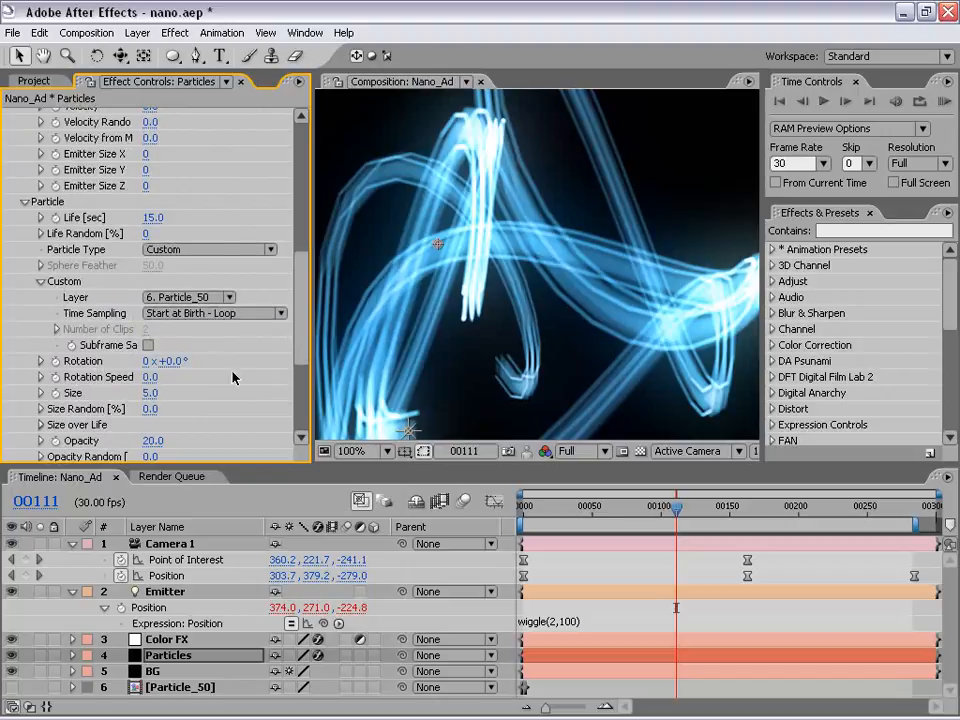
{"action": "left_click", "coordinate": [151, 441]}
{"action": "type", "text": "15"}
{"action": "key", "text": "Return"}
- Inspect the light streaks at frame 136, checking the curves for jagged segments at 100% magnification
{"action": "key", "text": "comma"}
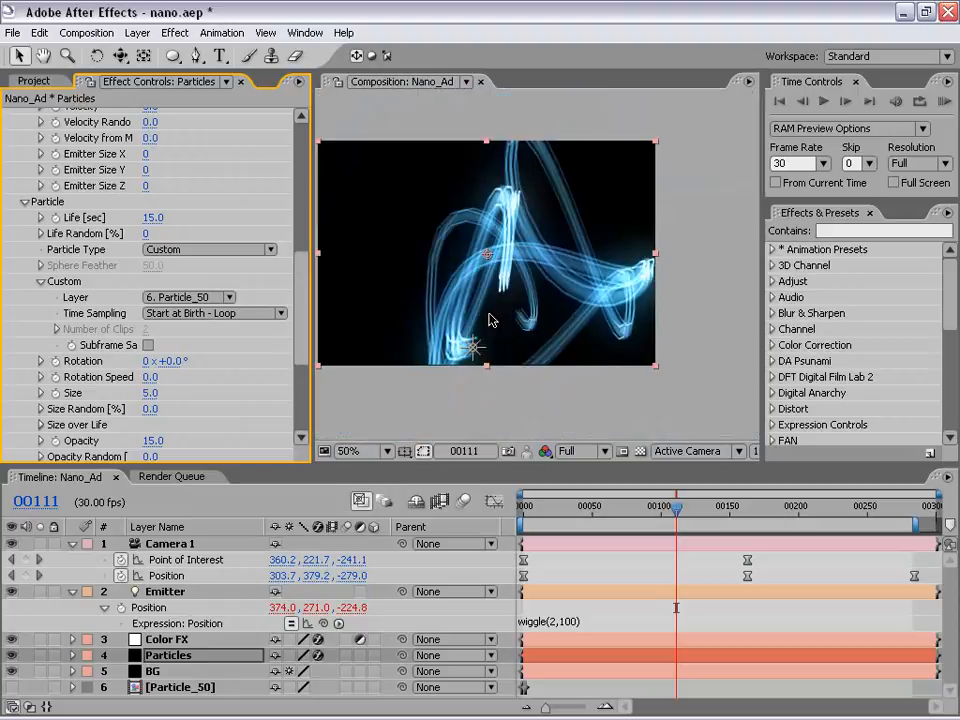
{"action": "left_click_drag", "start_coordinate": [676, 508], "coordinate": [711, 525]}
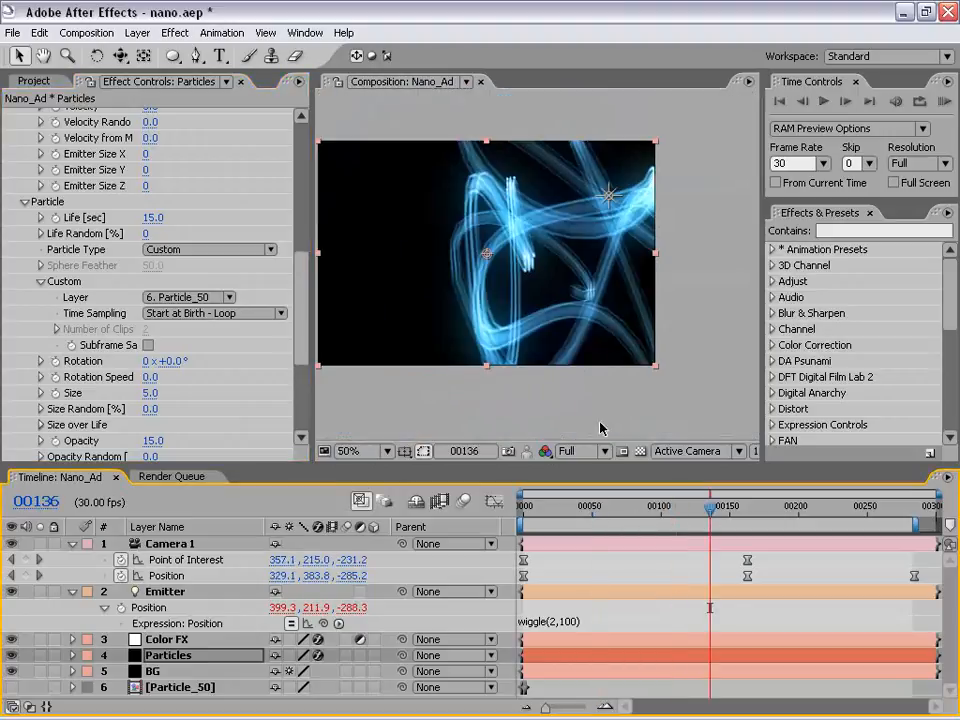
{"action": "key", "text": "period"}
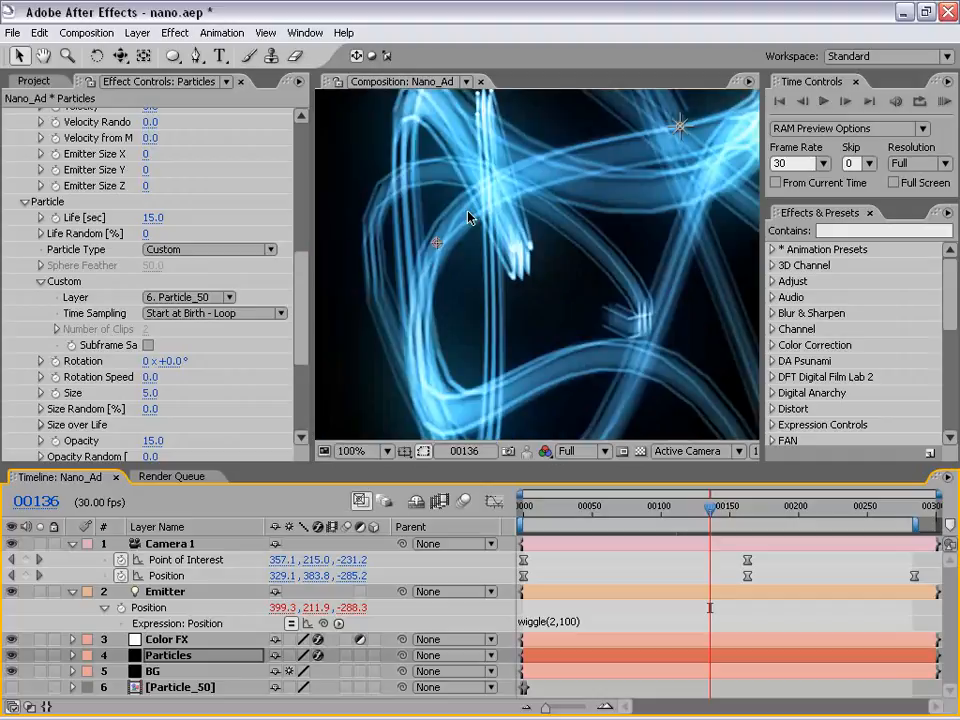
{"action": "left_click_drag", "start_coordinate": [456, 182], "coordinate": [493, 241]}
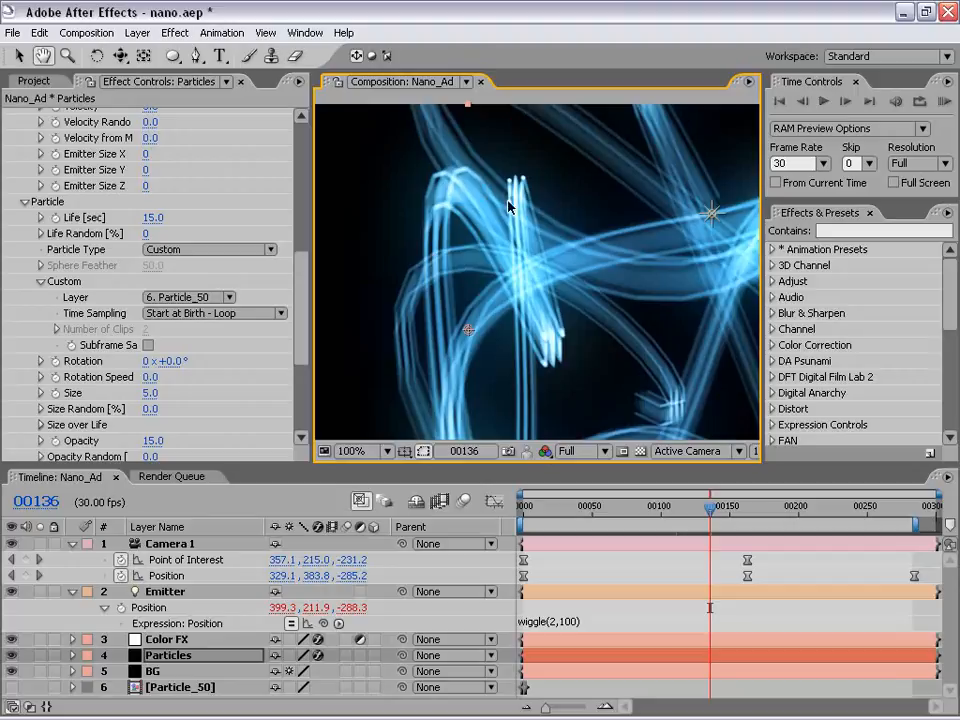
{"action": "scroll", "coordinate": [555, 240], "scroll_direction": "down", "scroll_amount": 3}
- Set the Nano_Ad composition's frame rate to 90 frames per second
{"action": "left_click", "coordinate": [136, 33]}
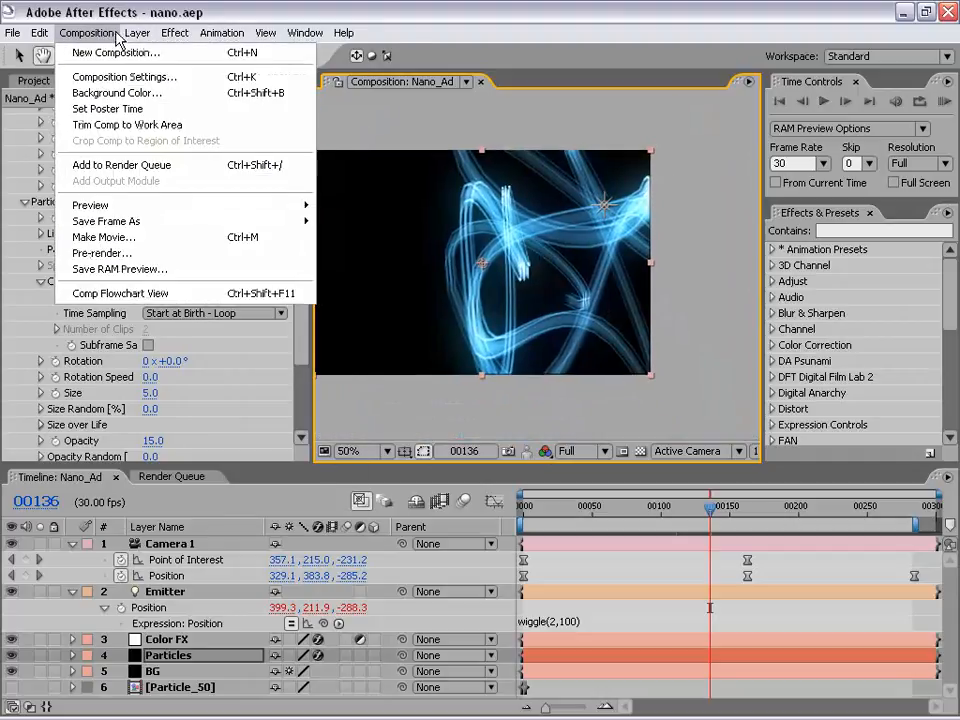
{"action": "left_click", "coordinate": [120, 76]}
{"action": "double_click", "coordinate": [340, 365]}
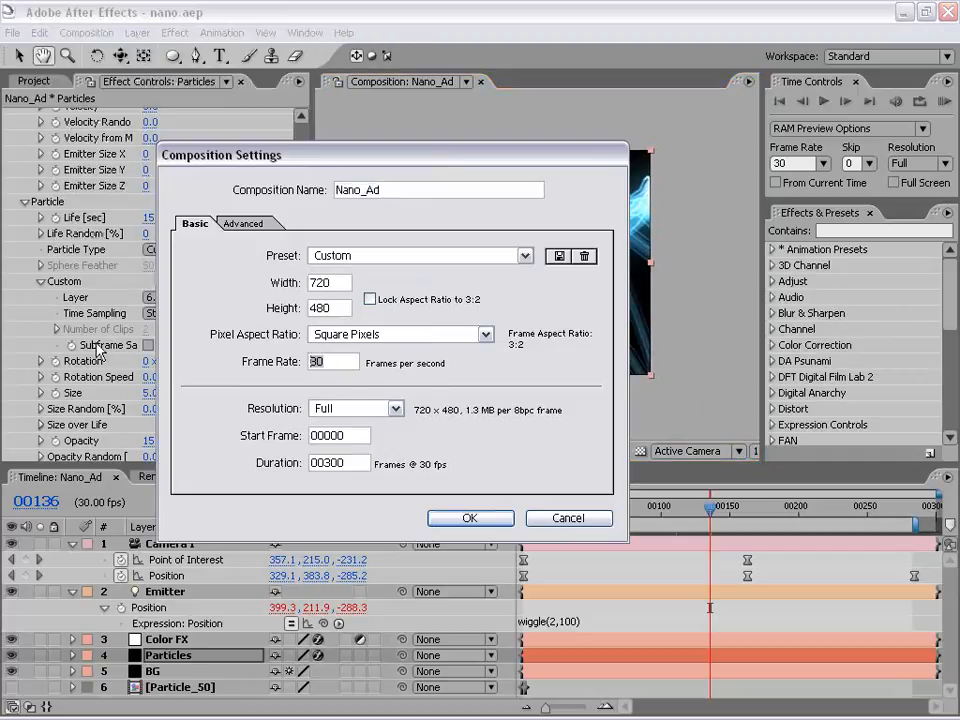
{"action": "type", "text": "90"}
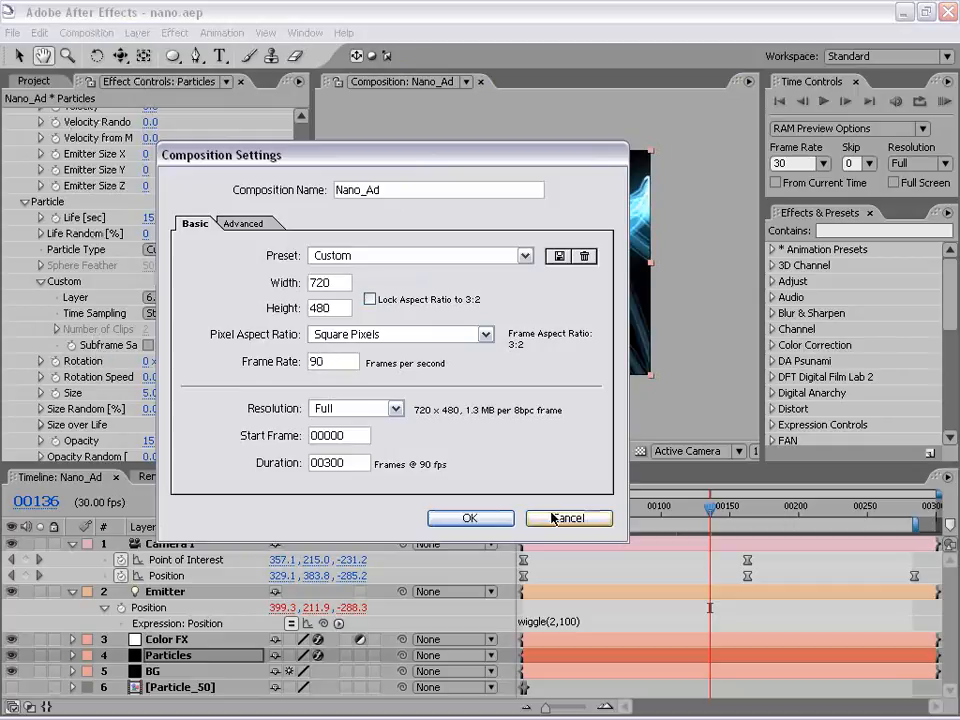
{"action": "left_click", "coordinate": [497, 519]}
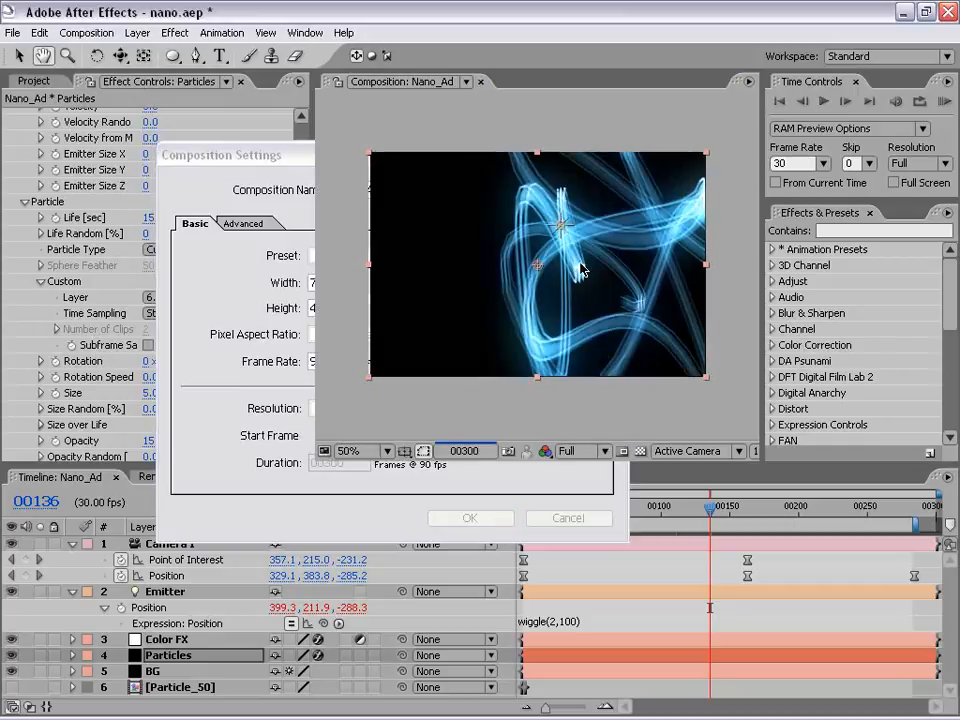
- Set the RAM preview to a frame rate of 90 with a skip of 2 and preview the composition
{"action": "left_click", "coordinate": [792, 166]}
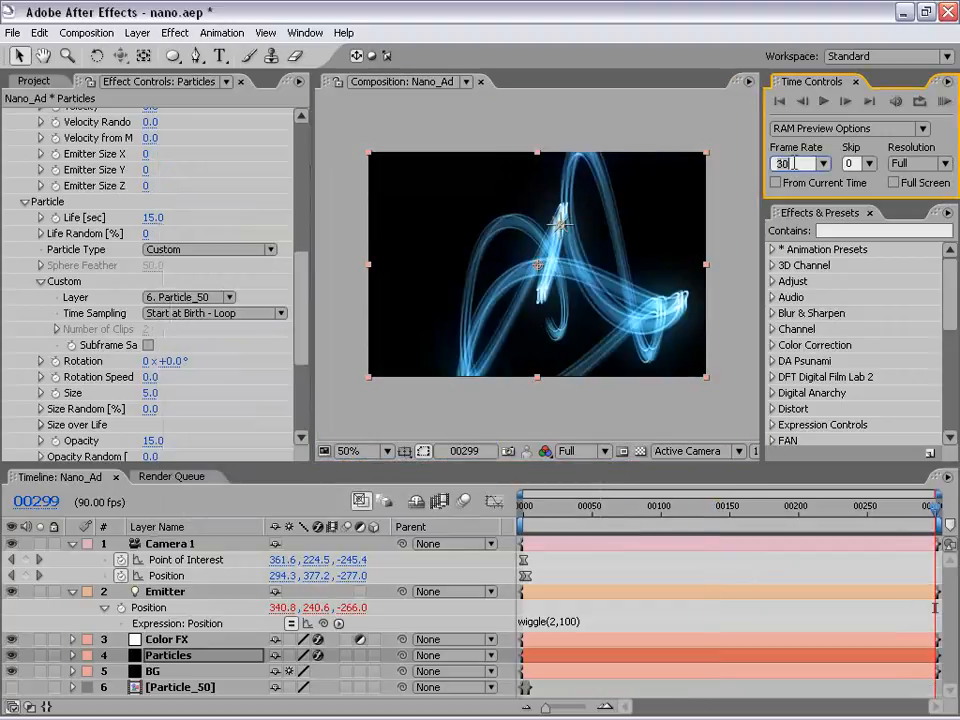
{"action": "type", "text": "90"}
{"action": "left_click", "coordinate": [853, 164]}
{"action": "type", "text": "2"}
{"action": "key", "text": "Return"}
{"action": "key", "text": "KP_0"}
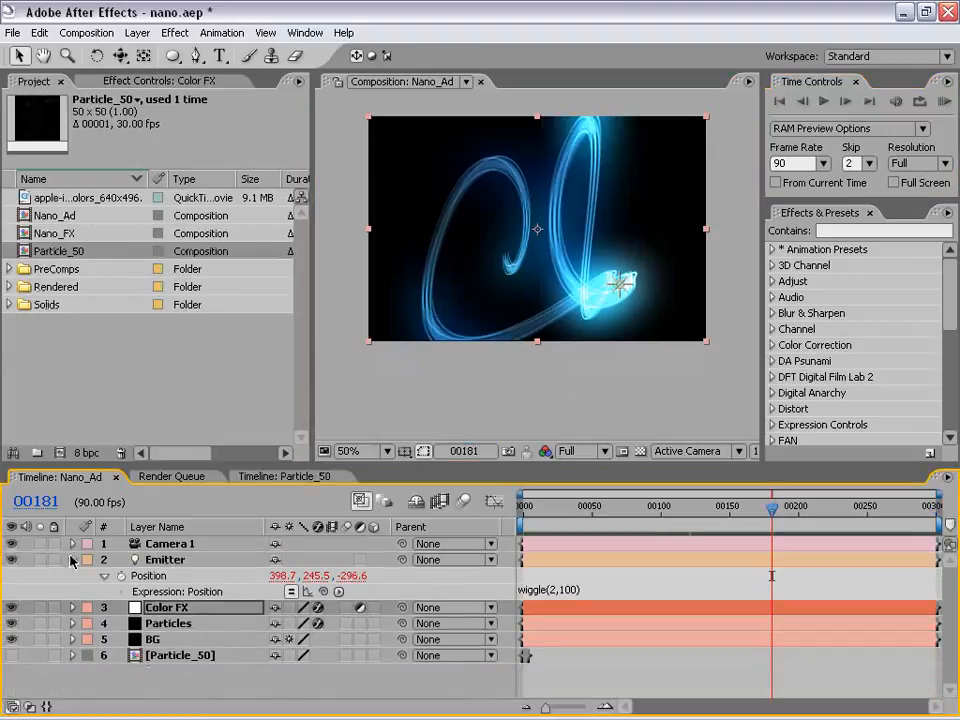
- Collapse the Emitter layer and set Colorize Hue in the Color FX layer's Hue/Saturation effect to 23° for orange streaks
{"action": "left_click", "coordinate": [72, 559]}
{"action": "key", "text": "F3"}
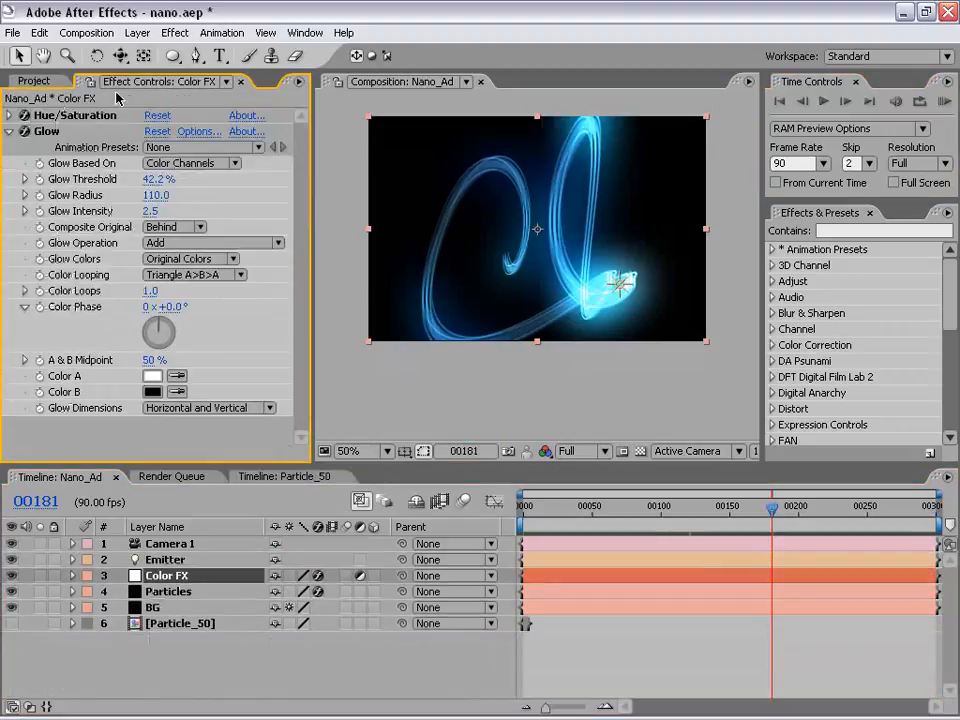
{"action": "left_click", "coordinate": [8, 115]}
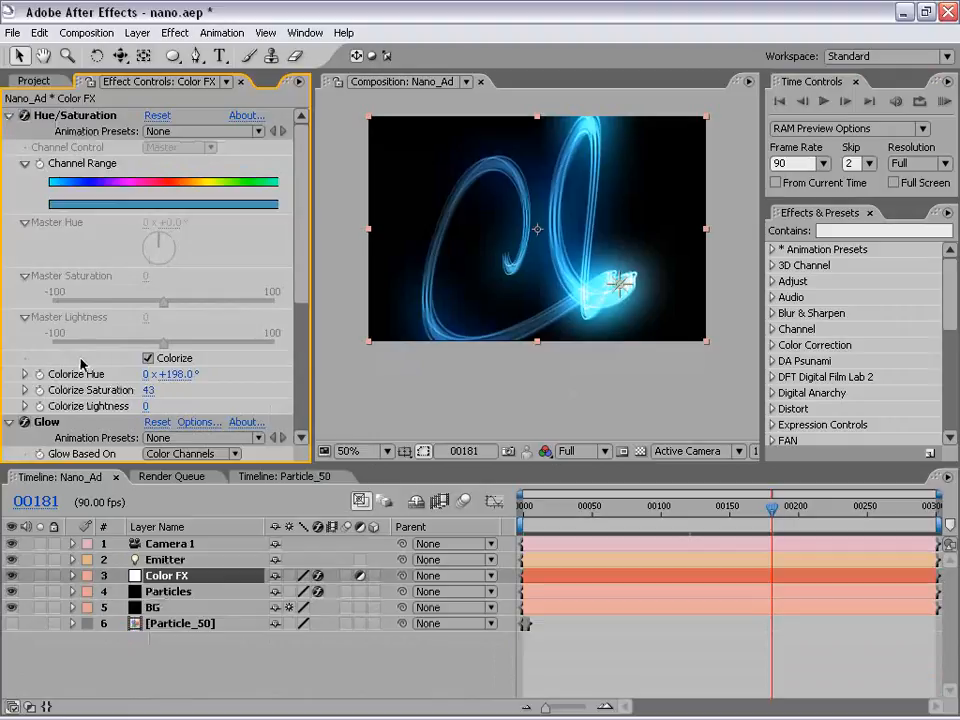
{"action": "left_click_drag", "start_coordinate": [172, 375], "coordinate": [4, 363]}
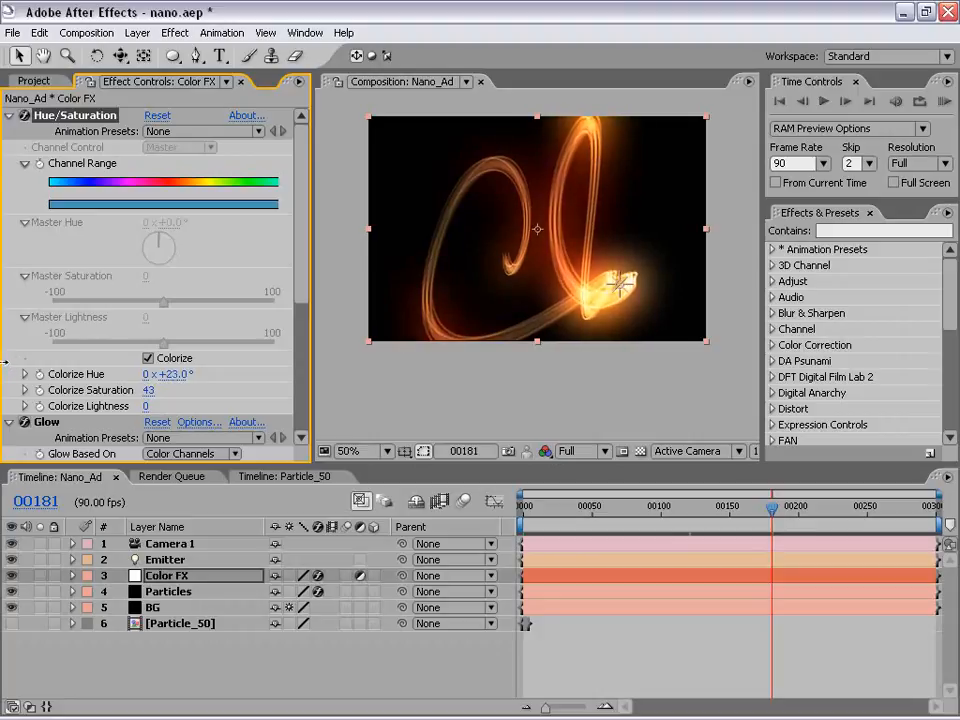
- Play a RAM preview of the Nano_FX composition from its first frame
{"action": "scroll", "coordinate": [628, 296], "scroll_direction": "up", "scroll_amount": 1}
{"action": "scroll", "coordinate": [525, 296], "scroll_direction": "down", "scroll_amount": 1}
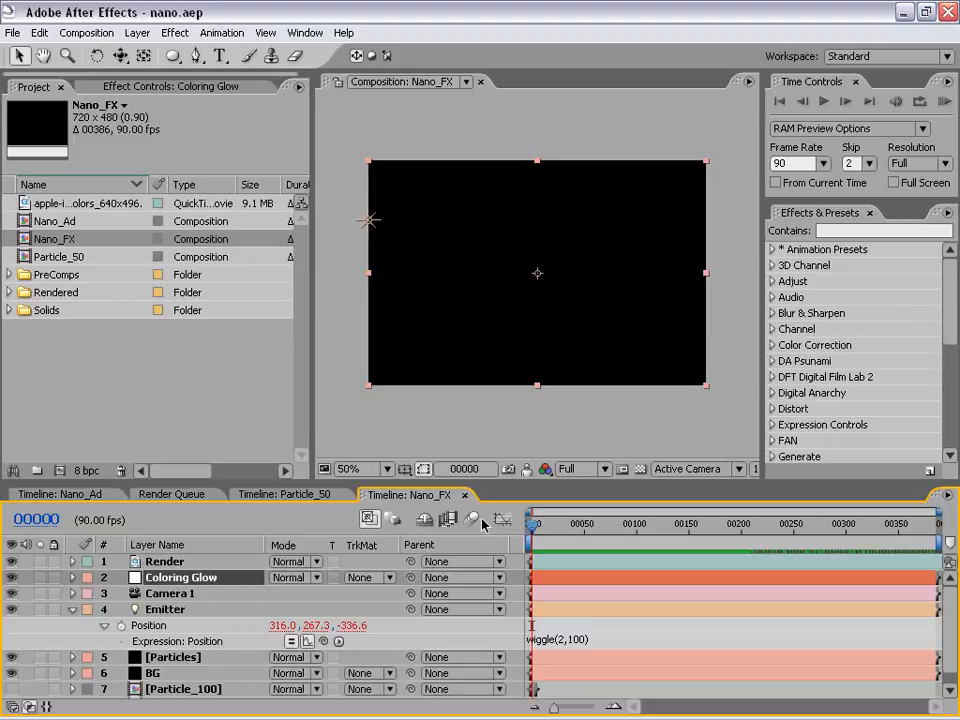
{"action": "key", "text": "KP_0"}
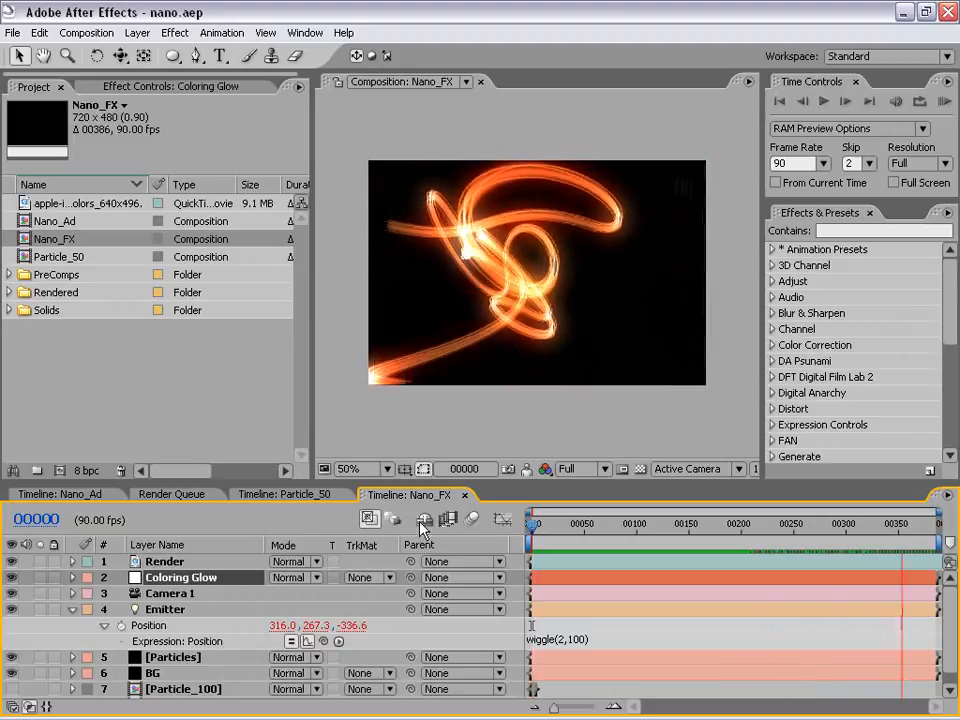